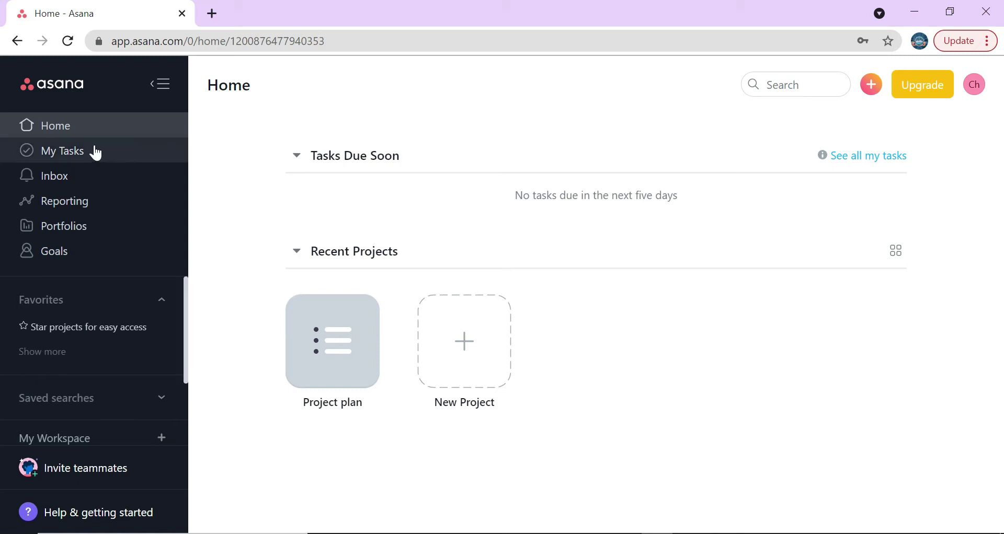
- Hide and restore the sidebar, then open My Tasks with its four default sections
left_click(162, 83)
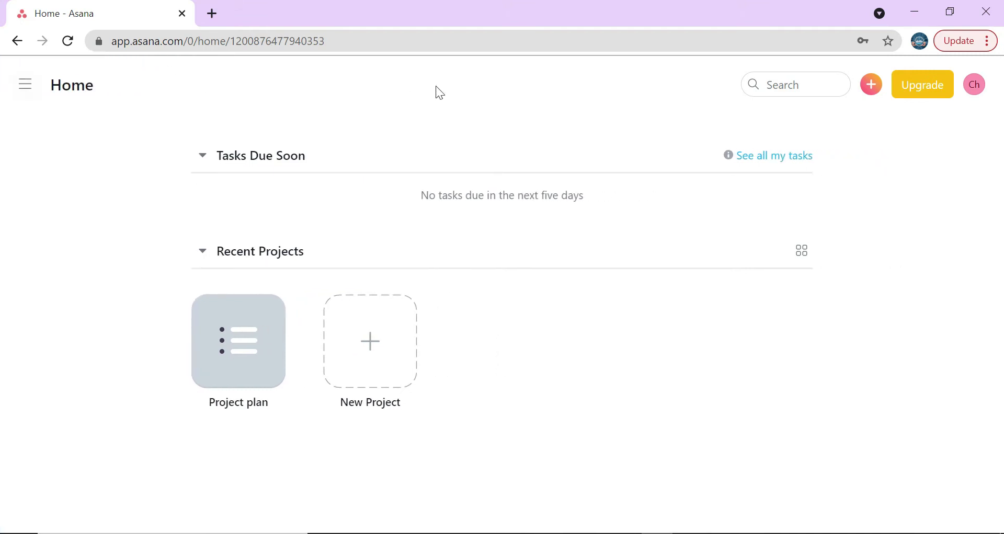
left_click(26, 85)
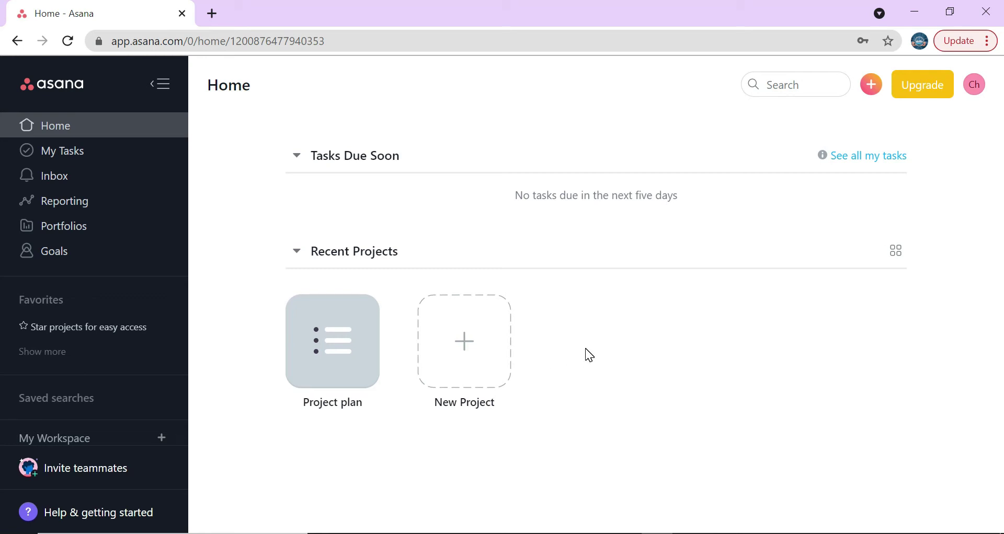
left_click(73, 151)
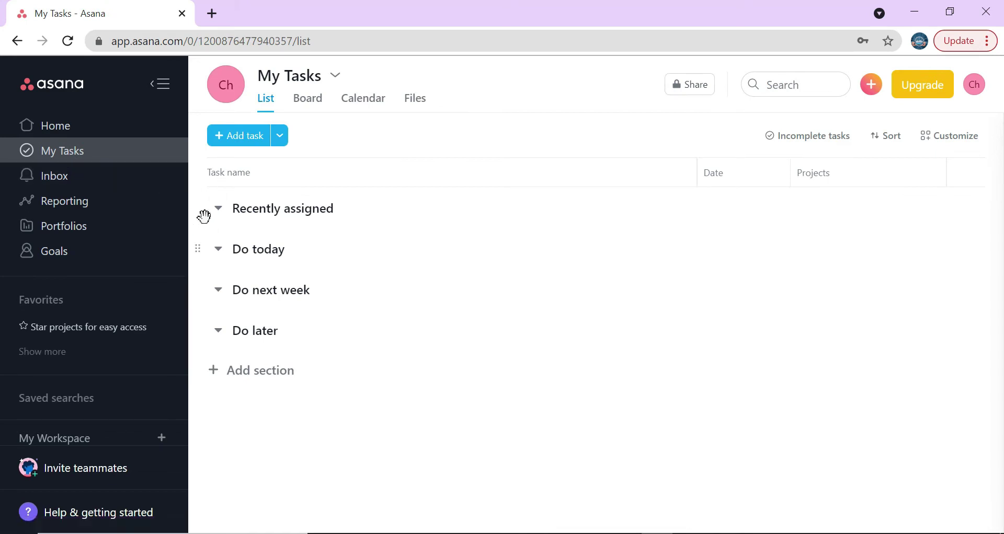
- Delete the Do today section from My Tasks
right_click(205, 210)
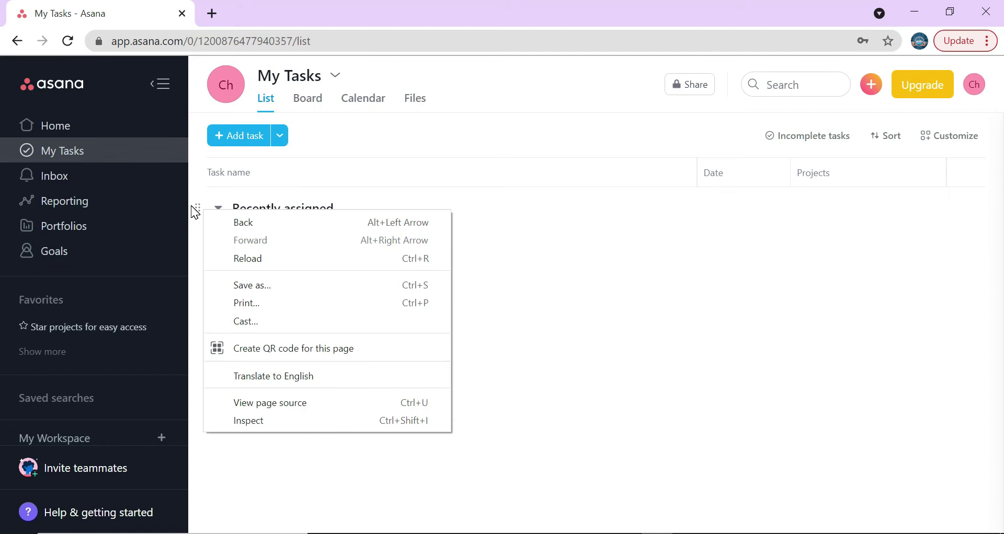
left_click(500, 211)
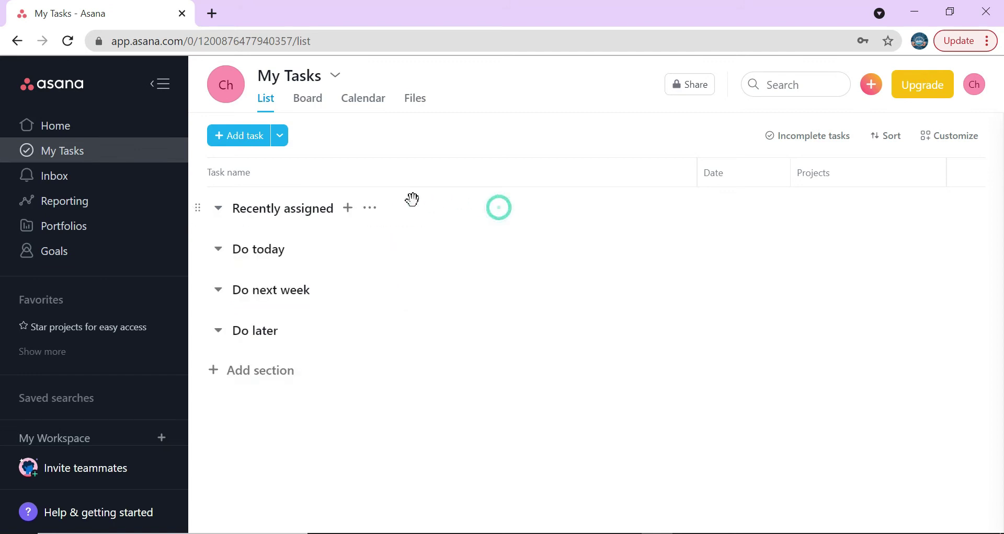
left_click(370, 208)
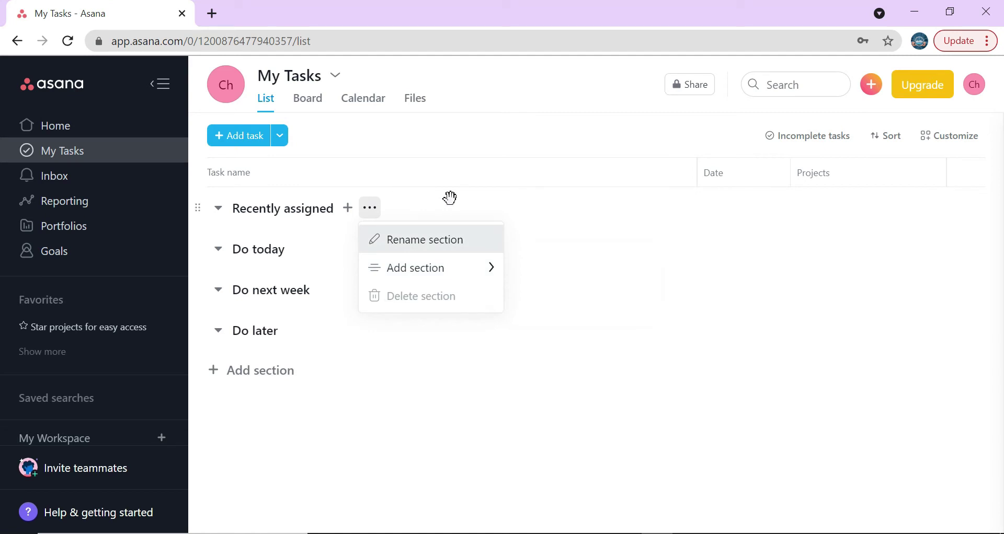
left_click(327, 251)
left_click(327, 252)
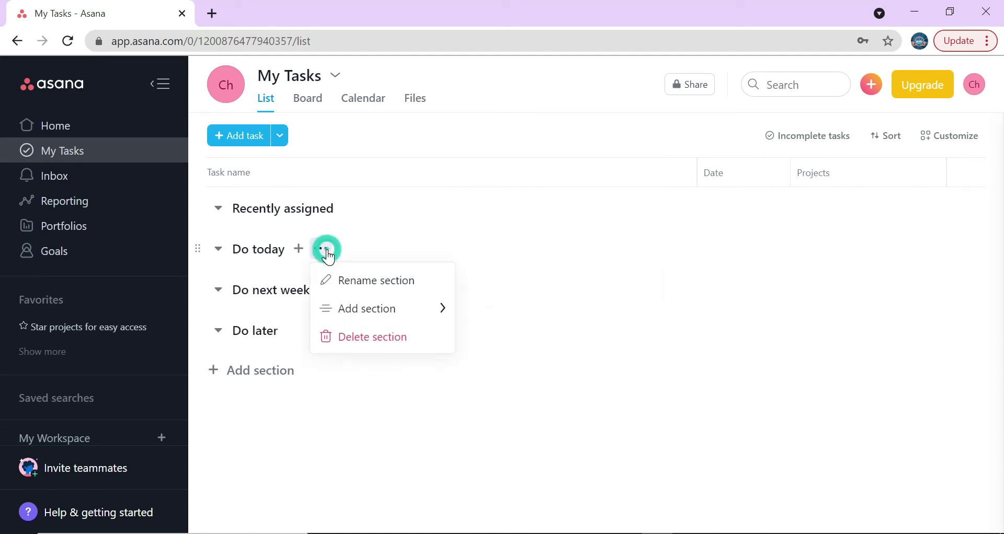
left_click(341, 344)
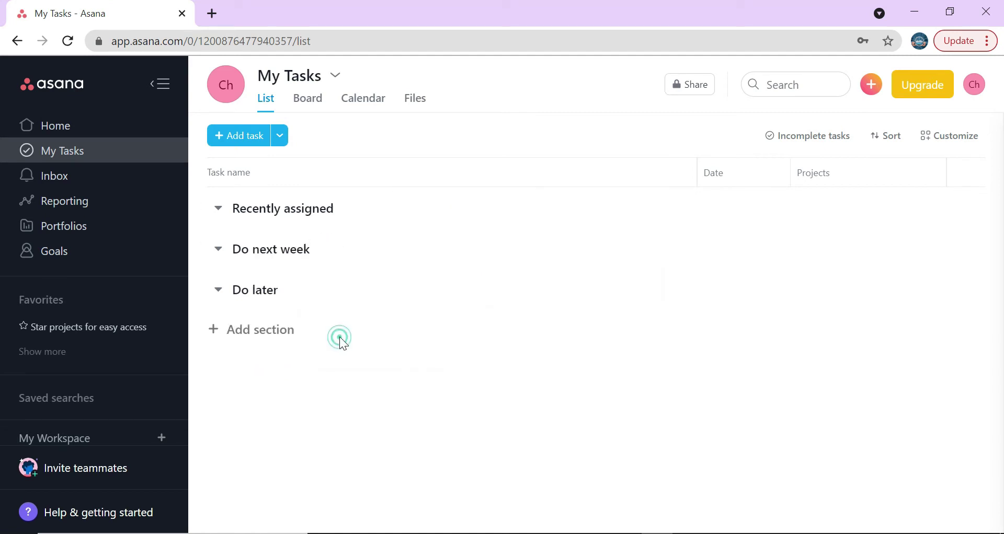
- Delete the Do next week, Do later and Recently assigned sections, then view the Inbox
left_click(345, 251)
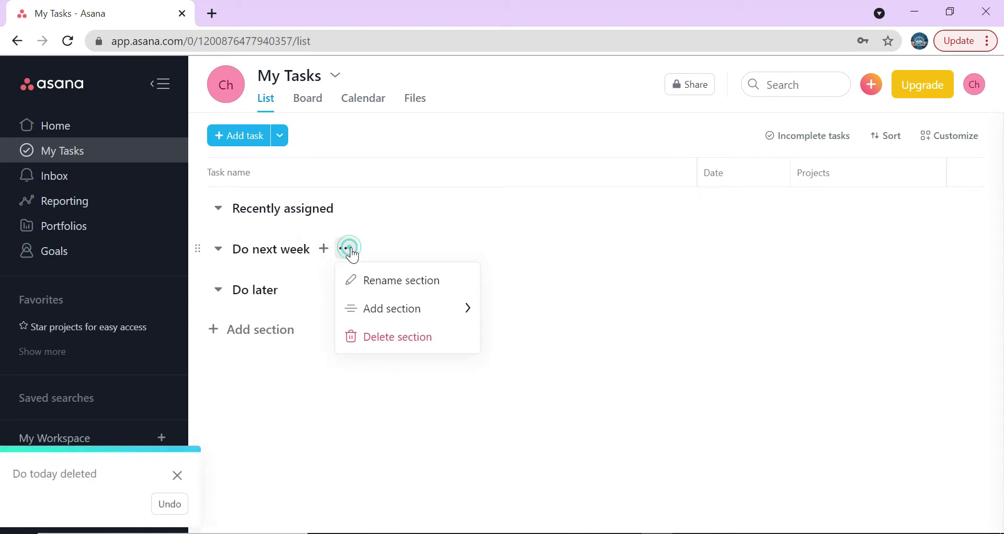
left_click(378, 337)
left_click(317, 250)
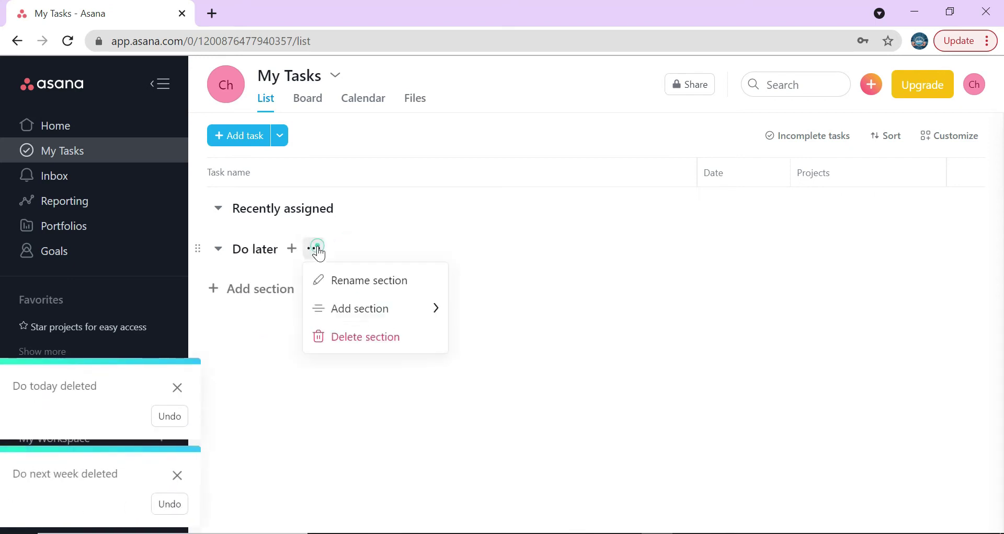
left_click(385, 334)
left_click(368, 209)
left_click(397, 293)
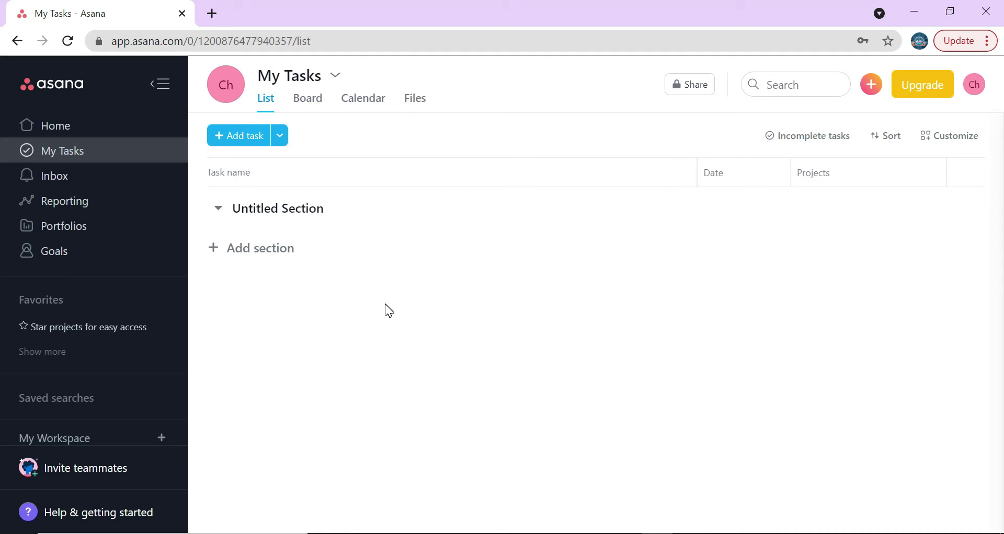
left_click(56, 176)
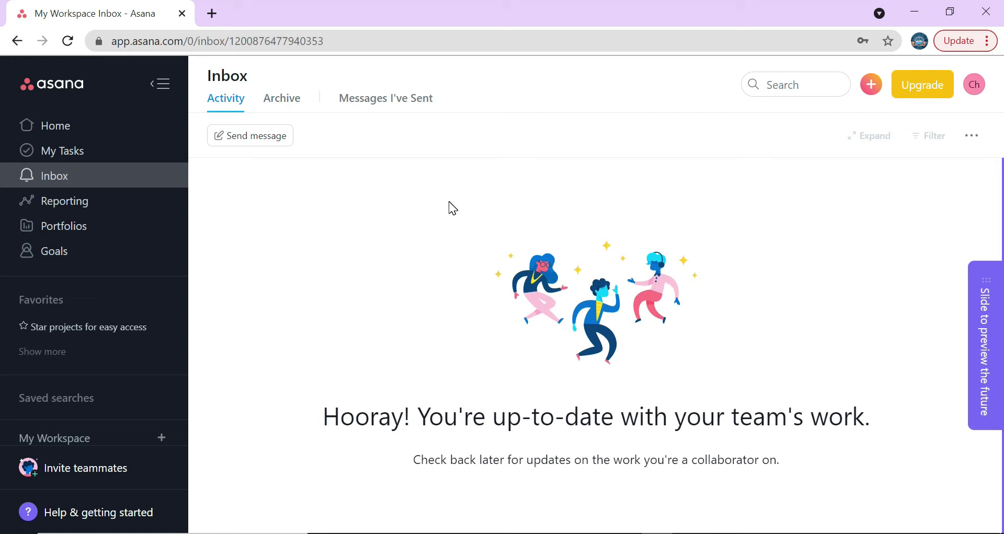
- Browse the Reporting, Portfolios and Goals pages, then open the My Workspace team overview
left_click(96, 204)
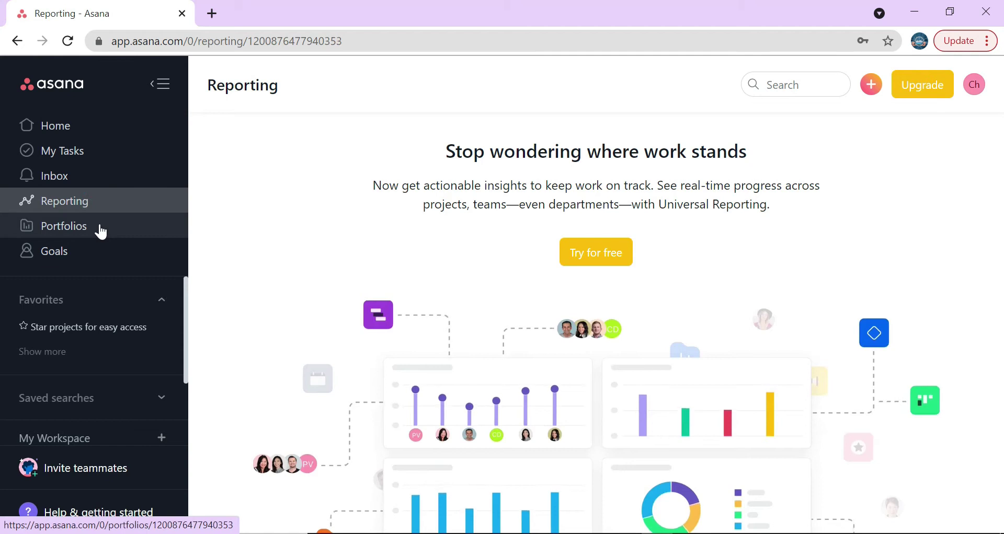
left_click(100, 228)
left_click(107, 249)
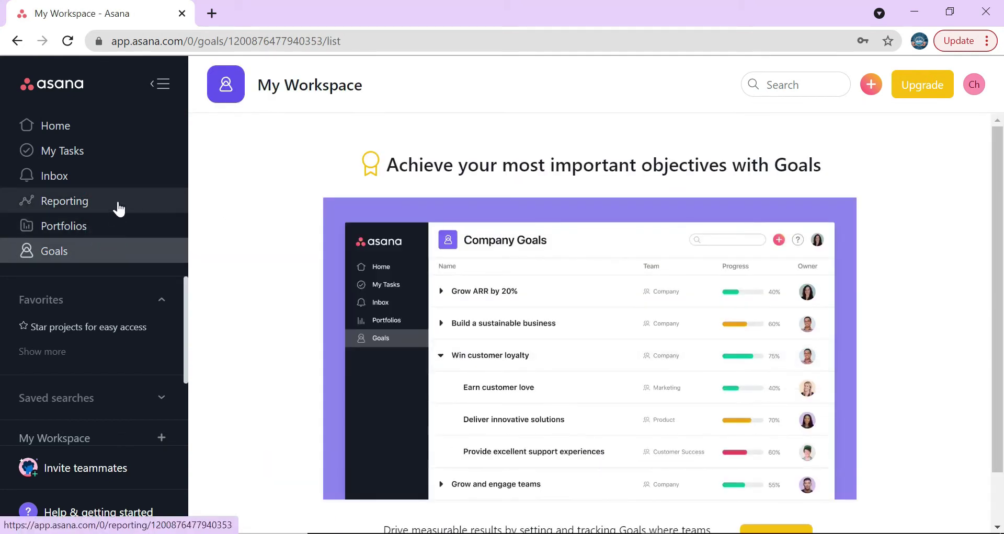
left_click(55, 438)
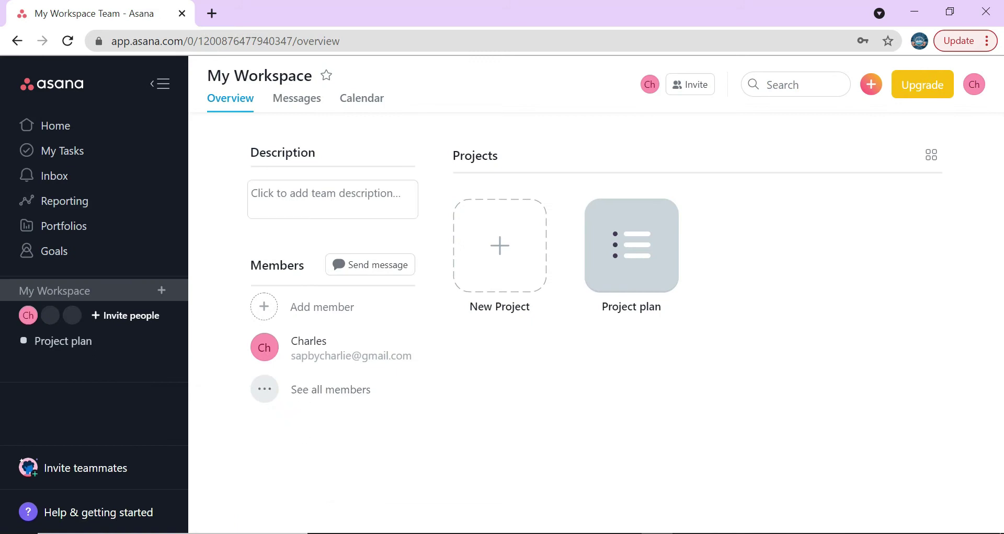
- Set the team description to 'Marketing team workspace', replacing the initial 'General Workspace' text
left_click(322, 197)
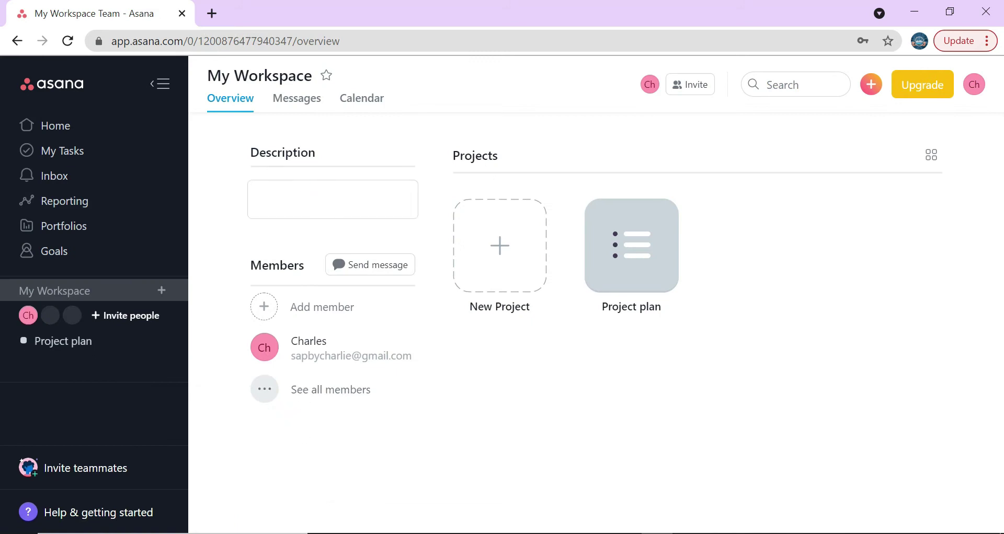
type("General Workspace")
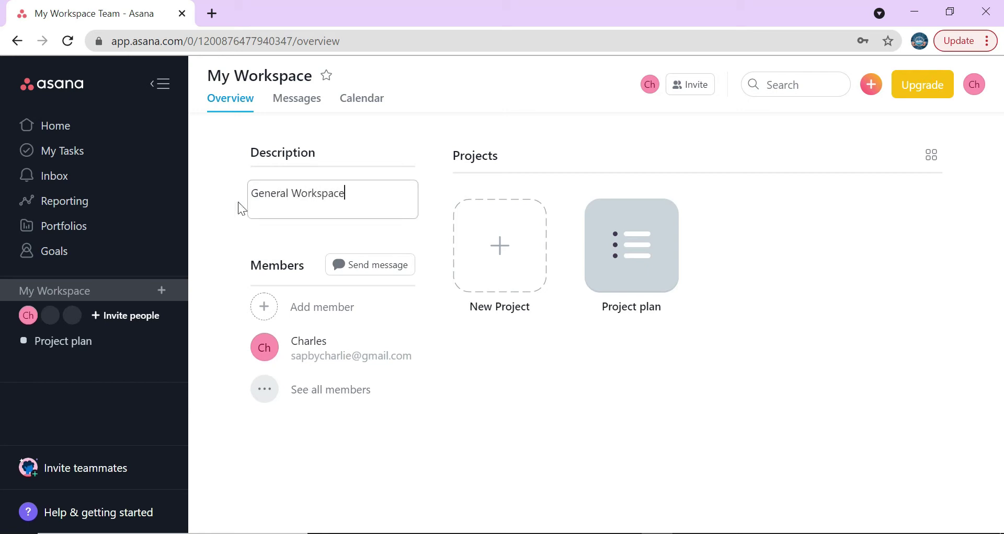
left_click(220, 224)
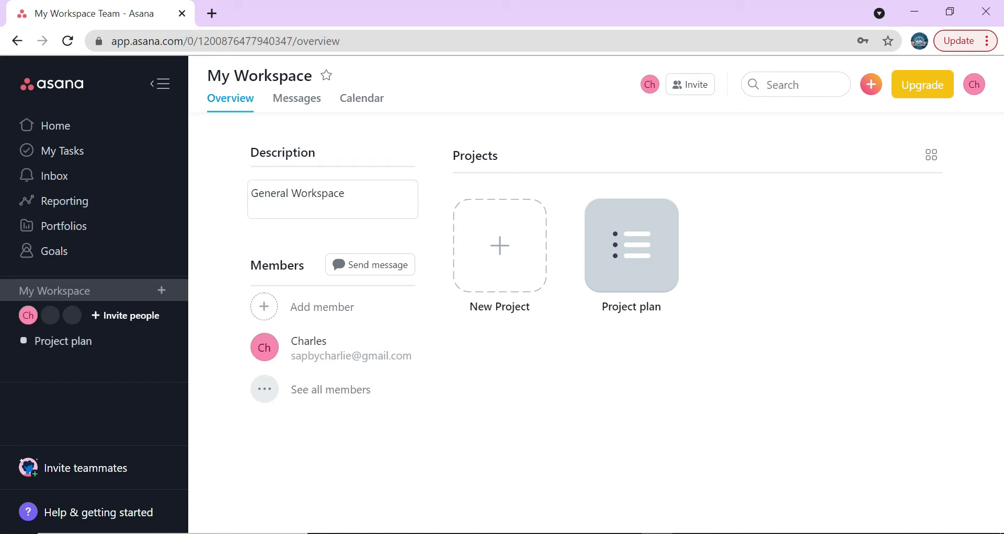
left_click_drag(348, 194, 203, 190)
type("M")
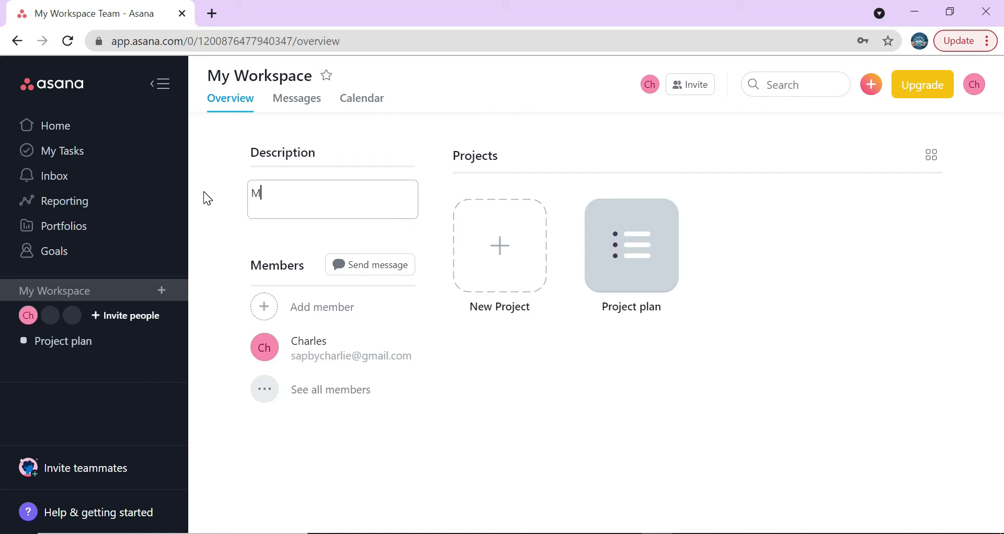
type("arketing team workspace")
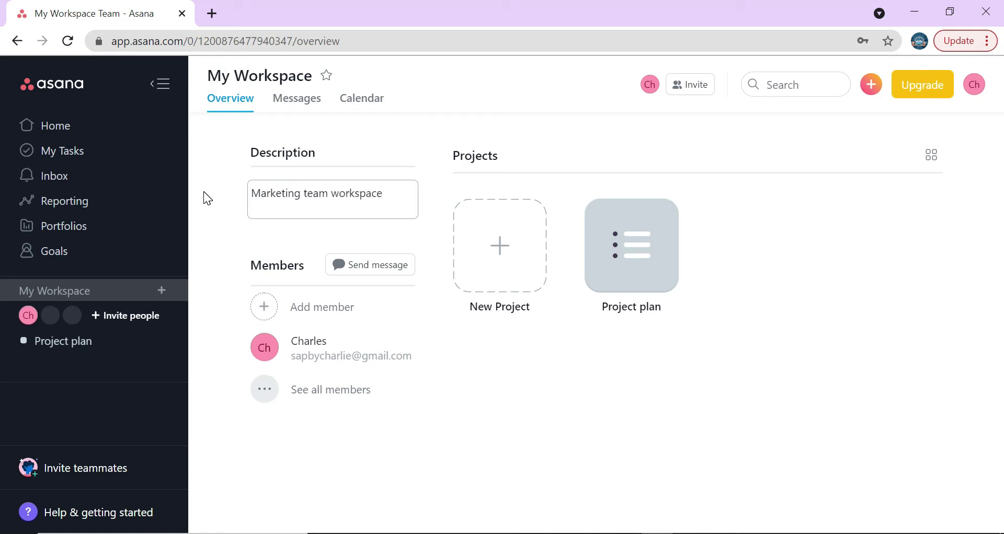
left_click(203, 191)
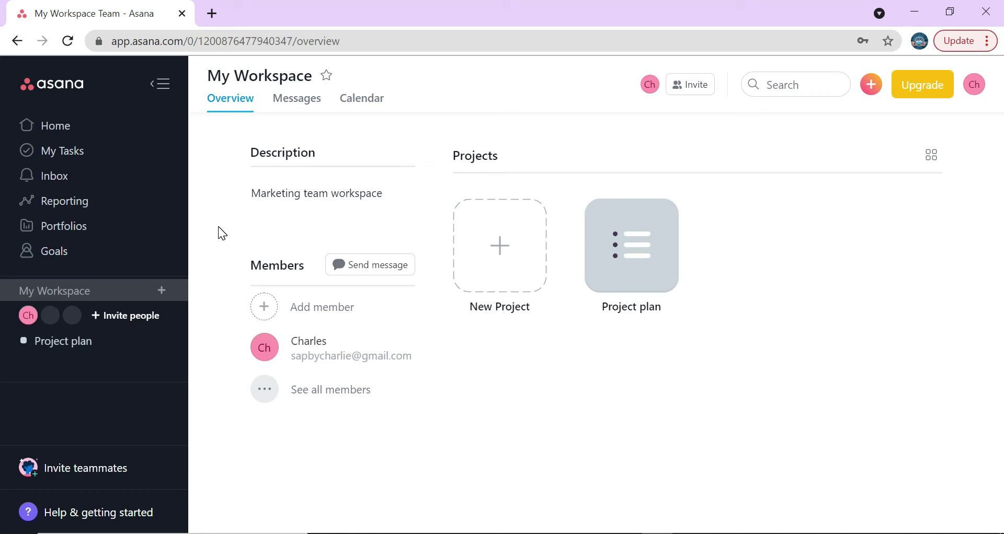
- Start a My Workspace teammate invite and enter the teammate's e-mail address
left_click(90, 469)
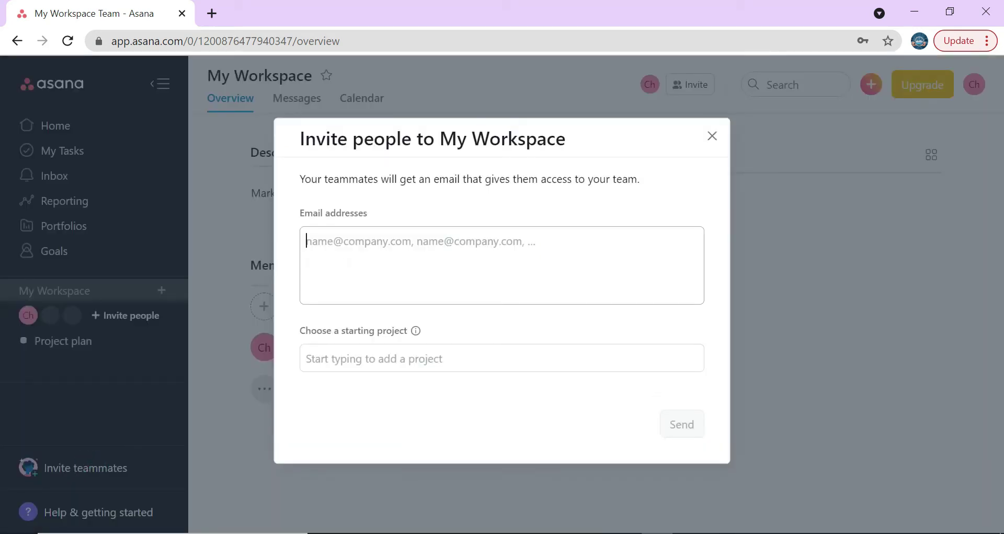
key("BackSpace")
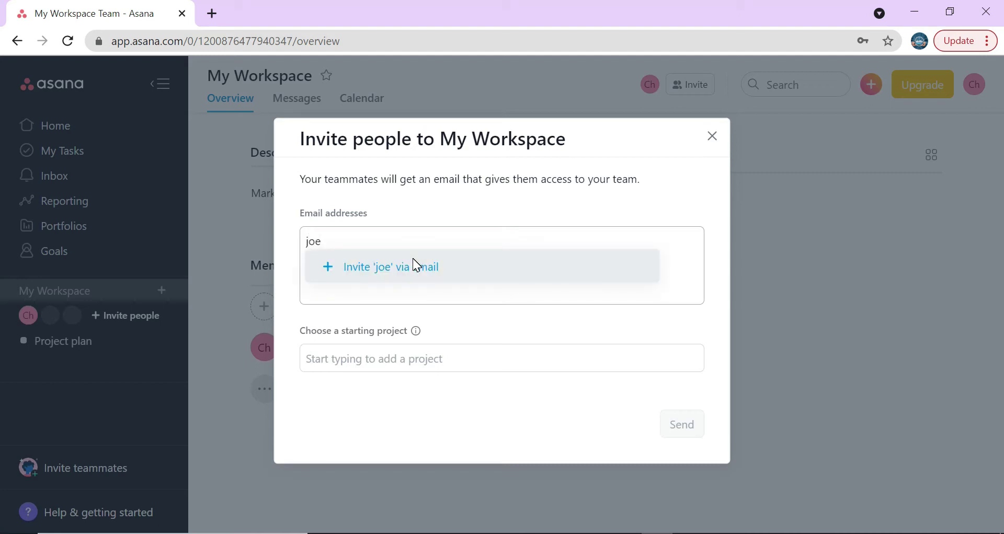
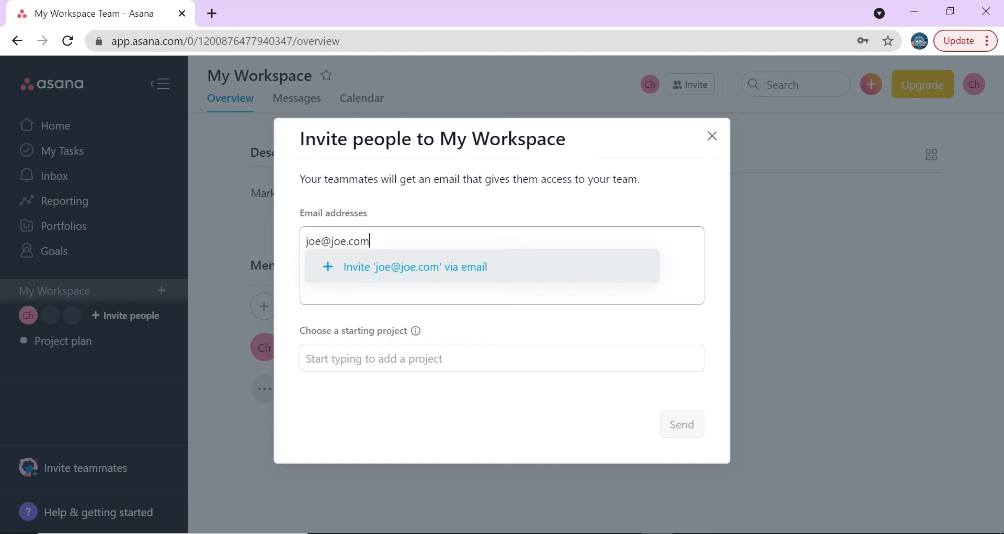
- Choose Project plan as the starting project, then close the invite without sending
left_click(388, 360)
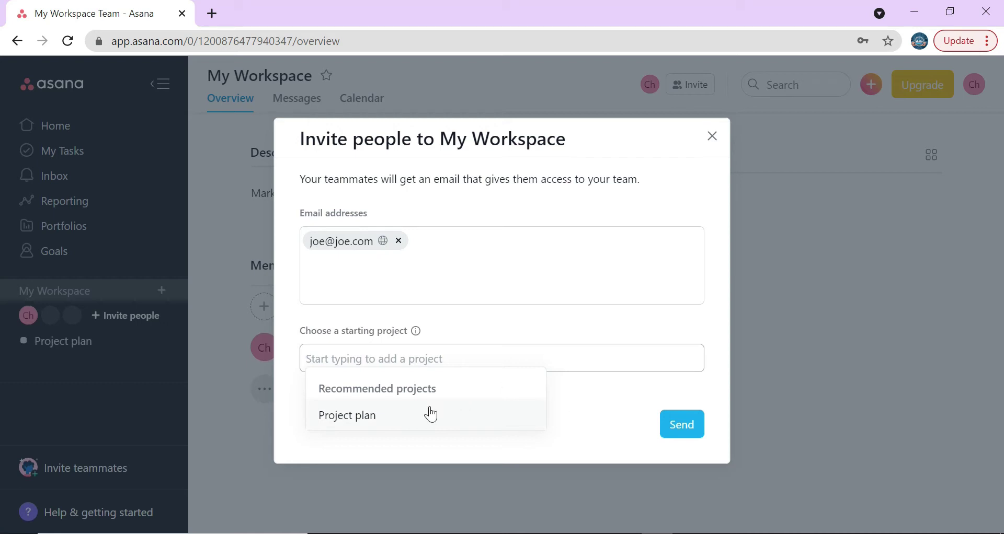
left_click(426, 409)
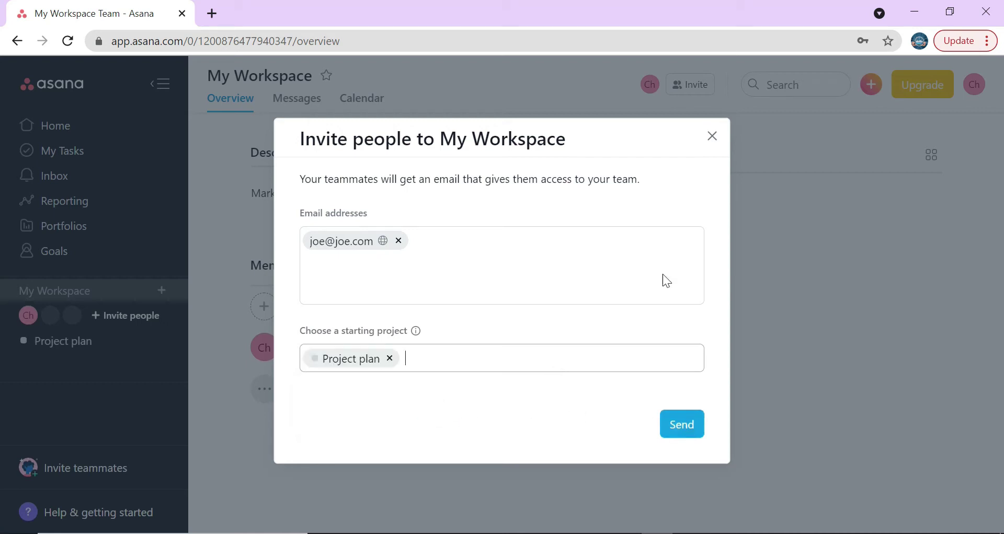
left_click(711, 137)
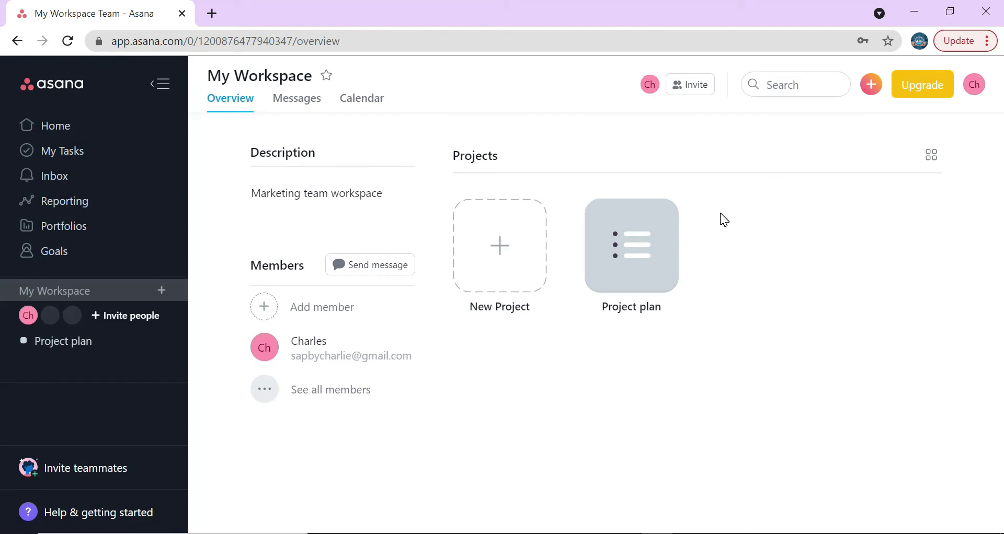
left_click(975, 84)
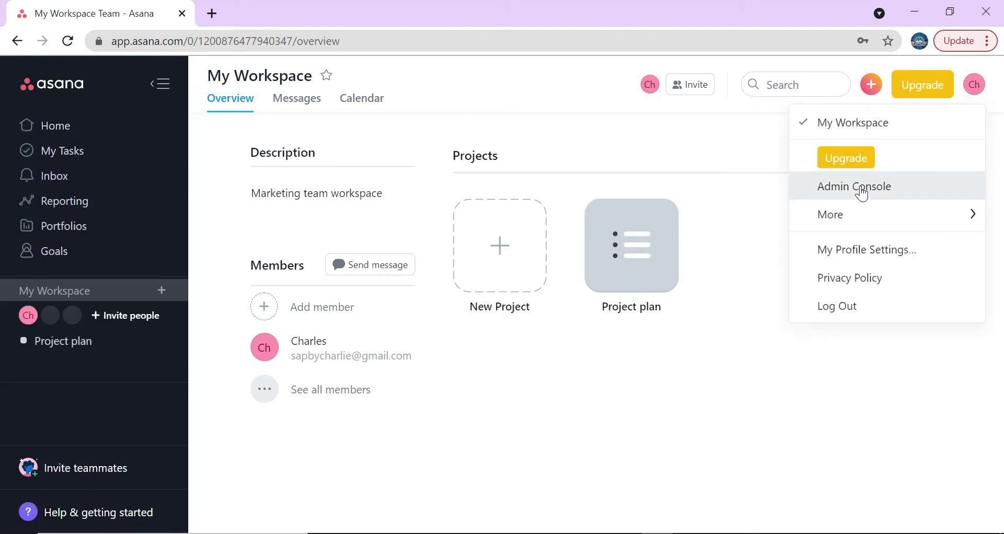
- Open the Admin Console, view Settings and Resources without renaming the workspace, then return to the overview
left_click(852, 187)
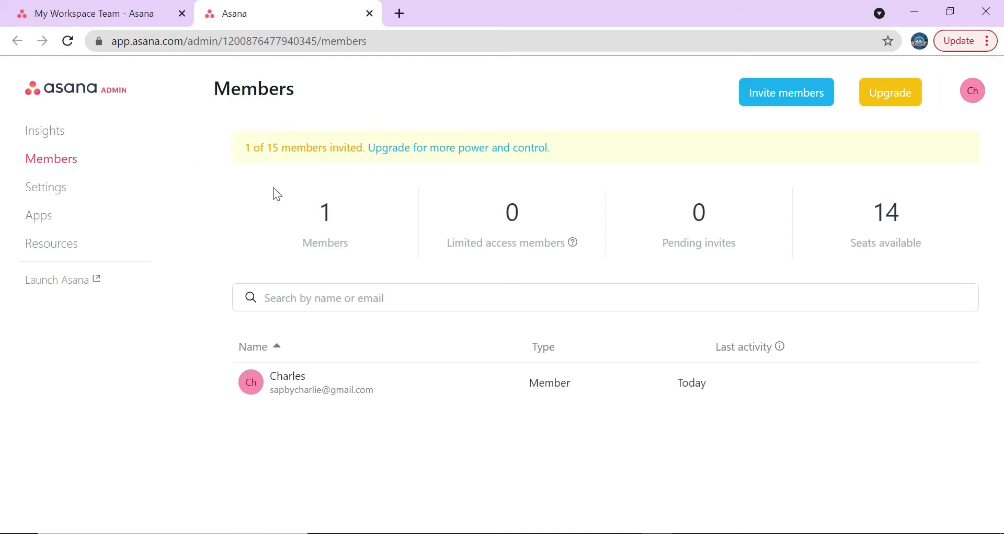
left_click(61, 194)
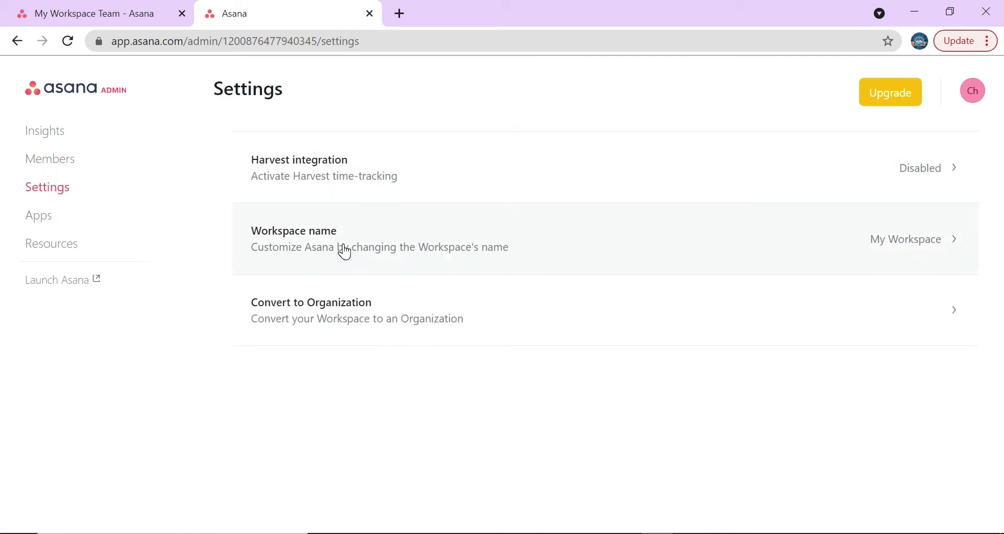
left_click(883, 238)
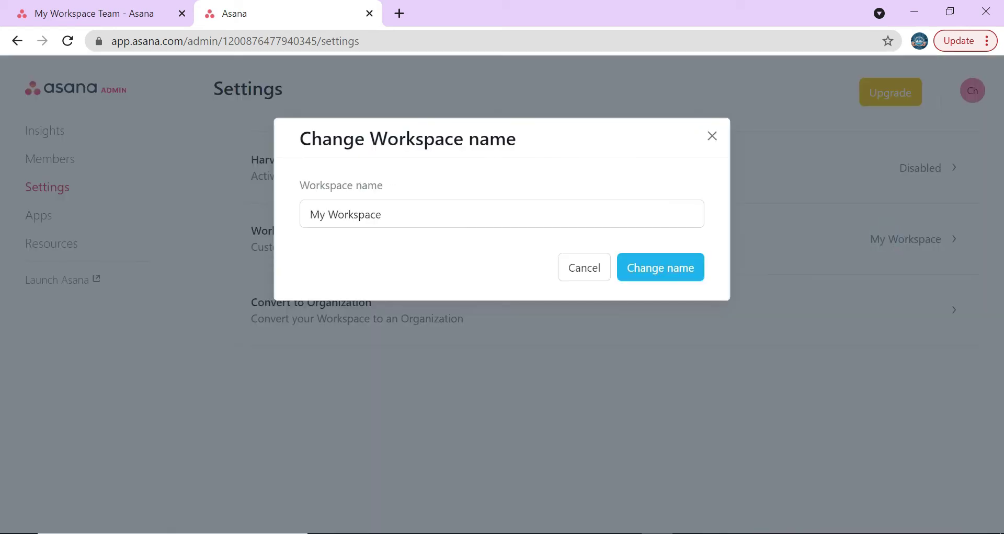
left_click(711, 137)
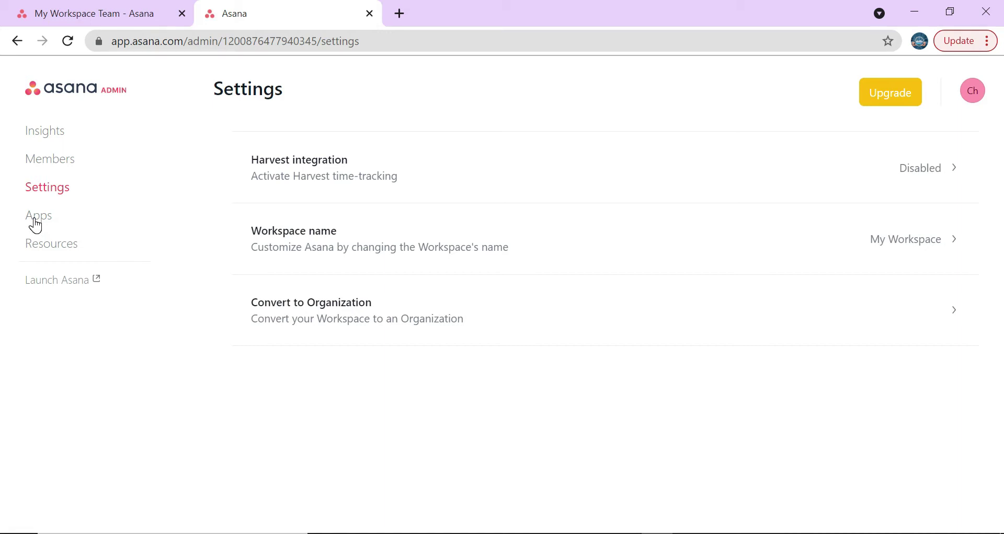
left_click(42, 244)
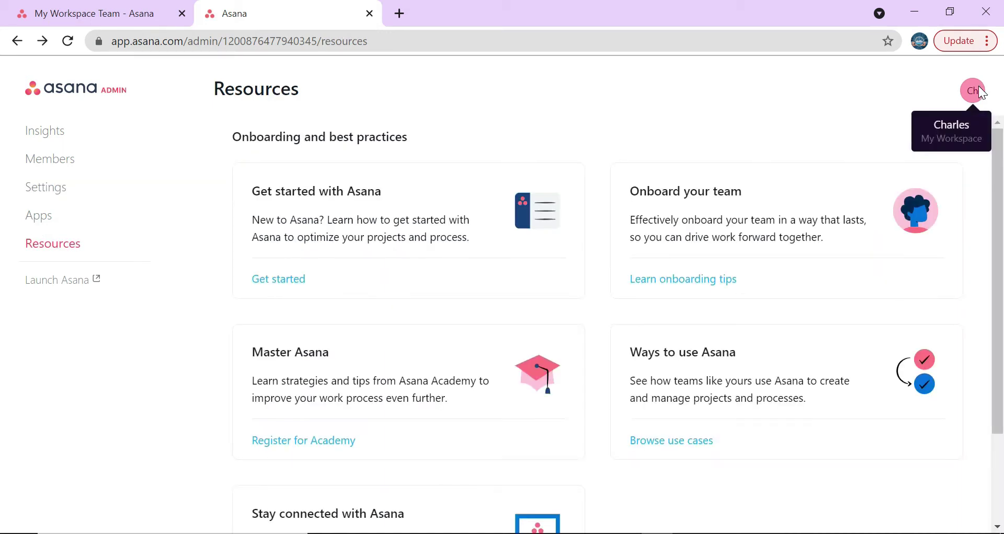
left_click(154, 20)
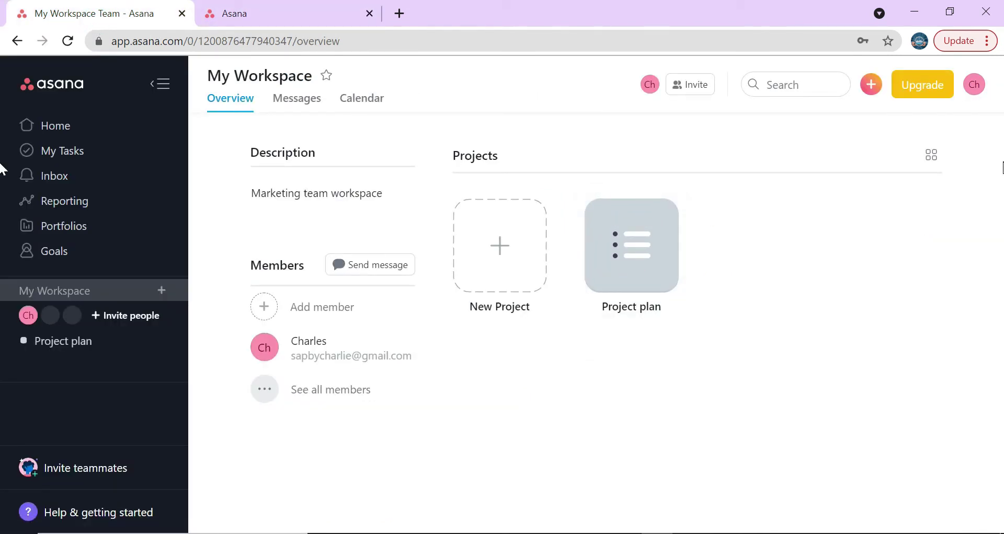
- Open My Profile Settings and replace the full name with the new name
left_click(976, 89)
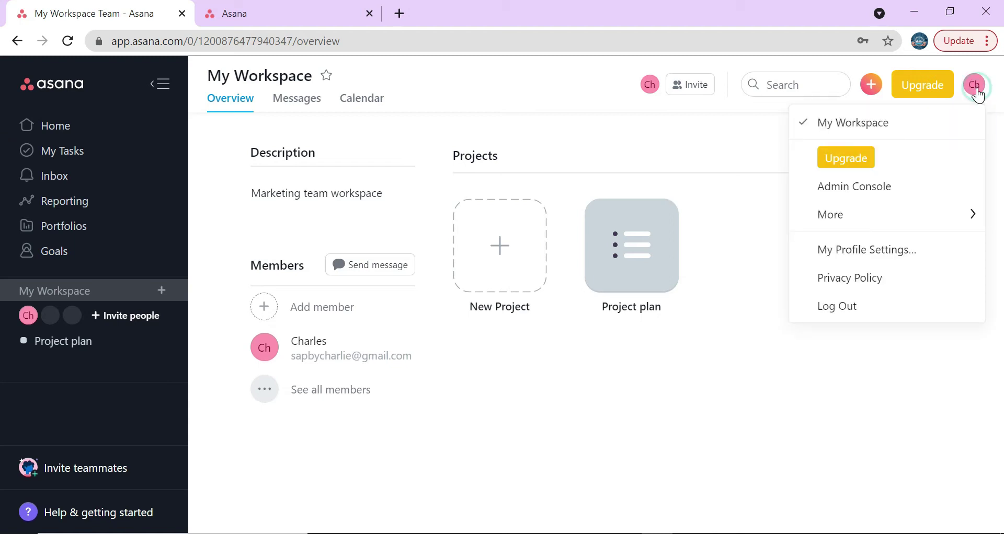
mouse_move(892, 225)
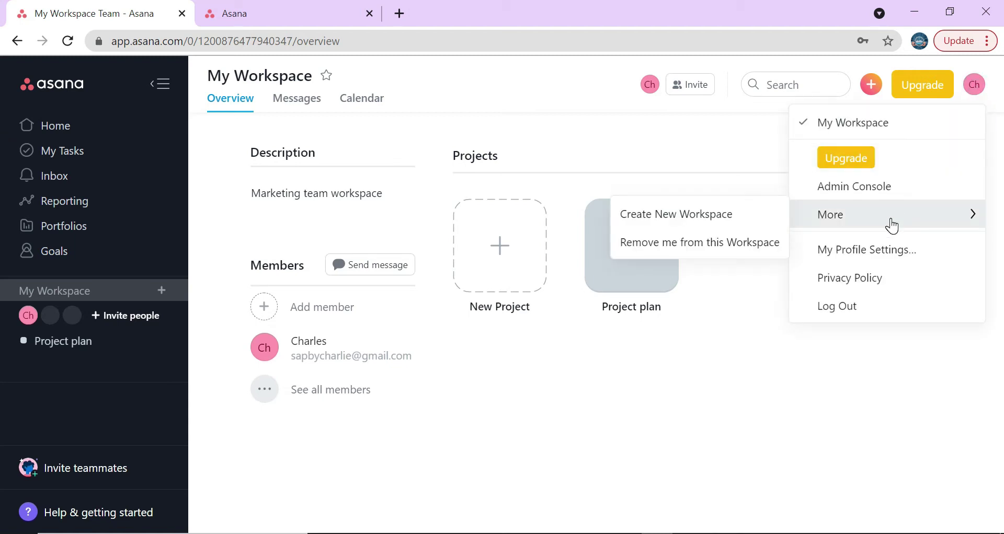
left_click(890, 250)
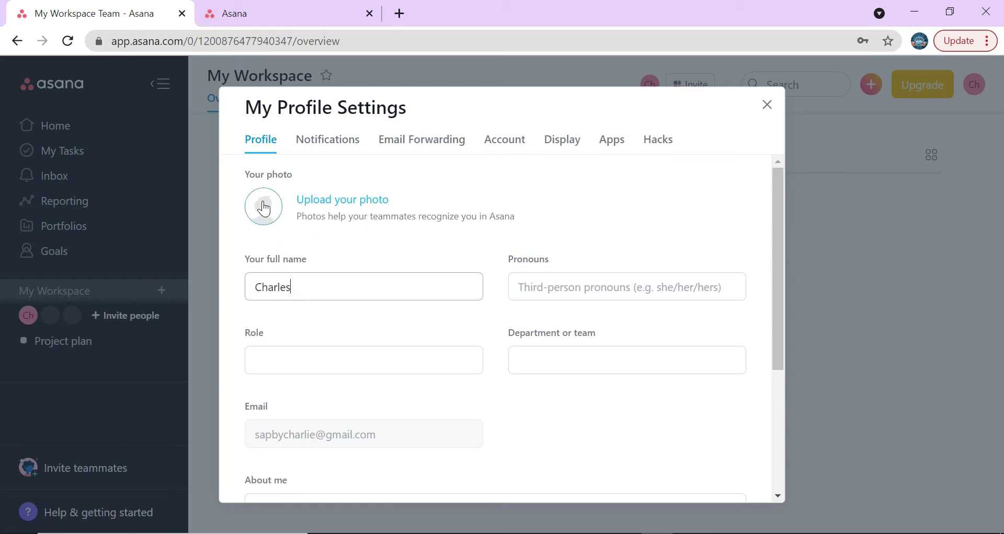
double_click(350, 287)
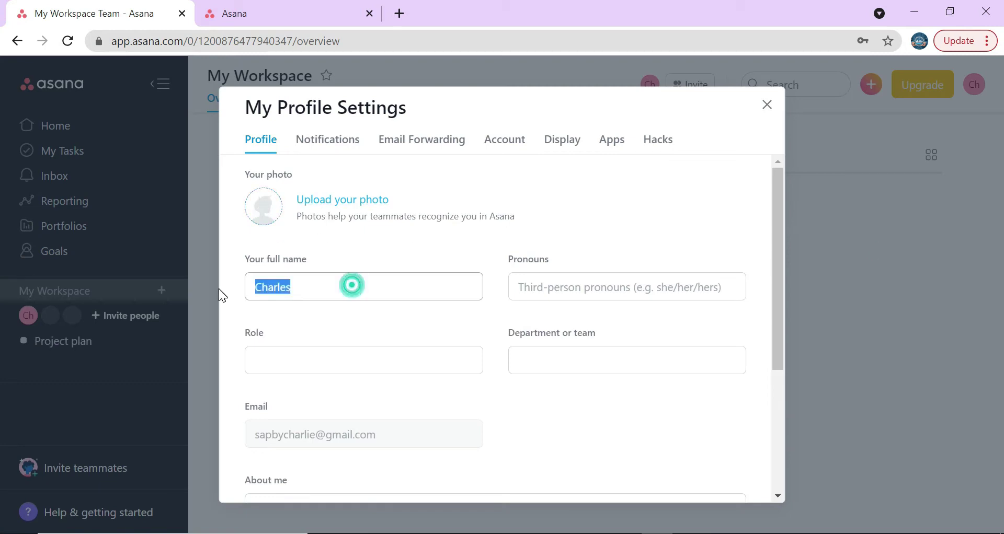
type("Joe")
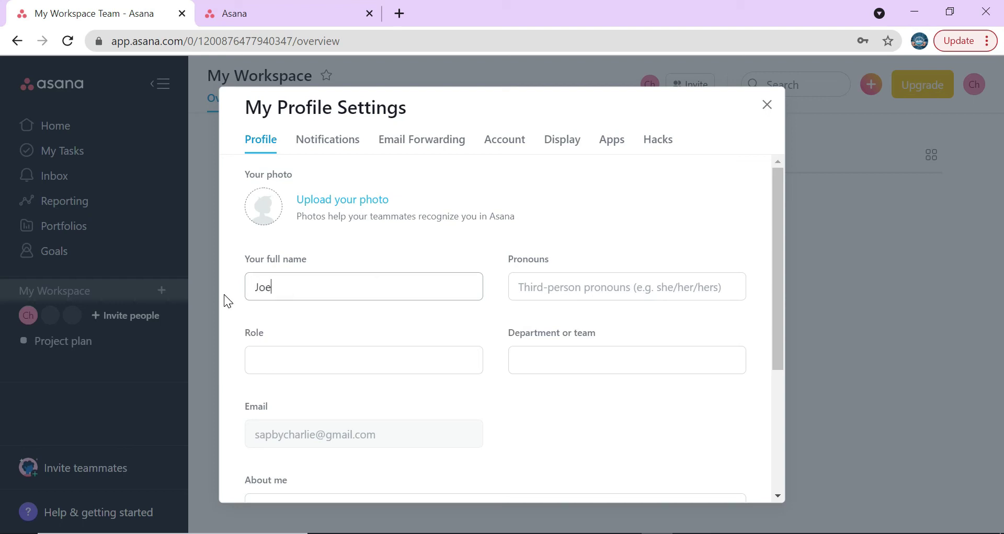
key("Tab")
key("Tab")
- Set the role to Project Manager and the department to Marketing dept, then save
type("Proj")
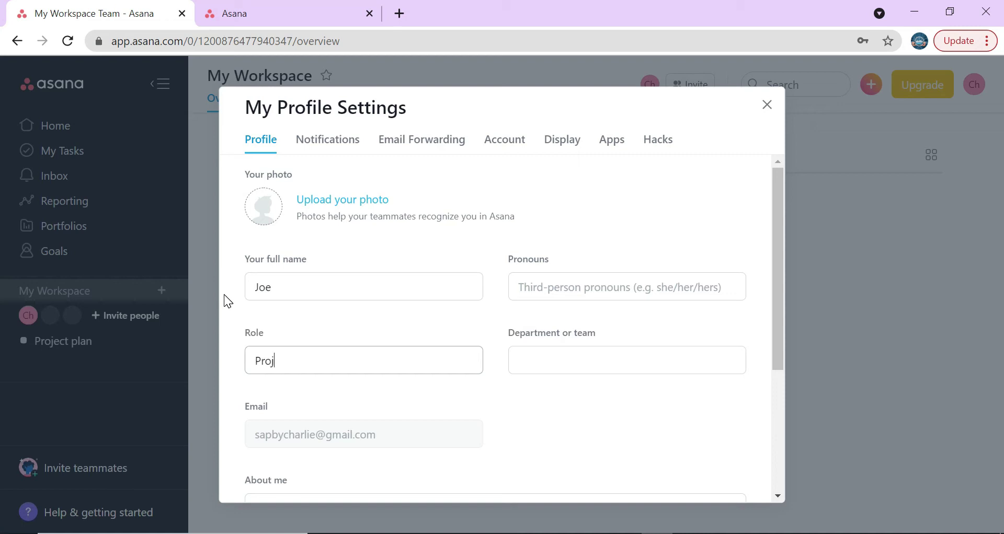
type("ect Manager")
key("Tab")
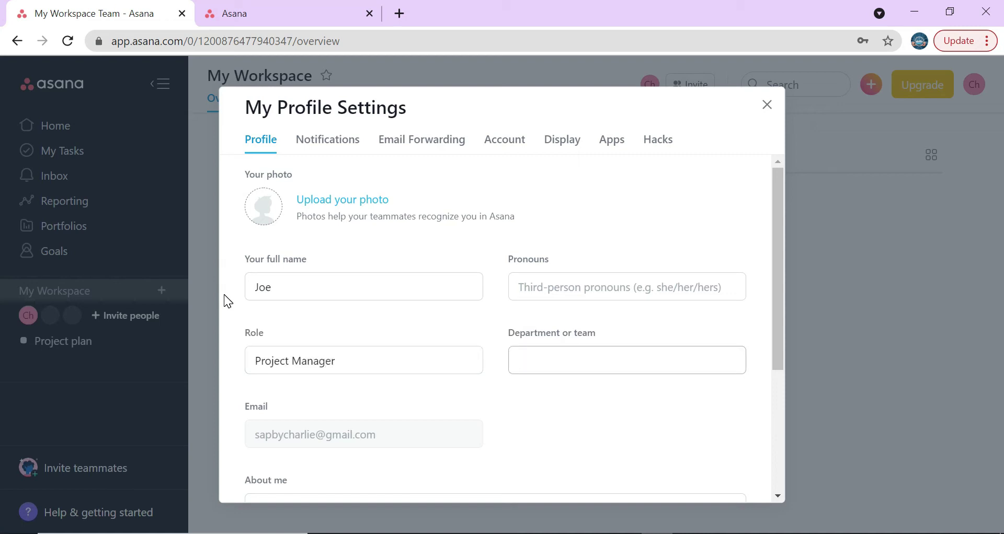
type("Marketing dept")
left_click(306, 428)
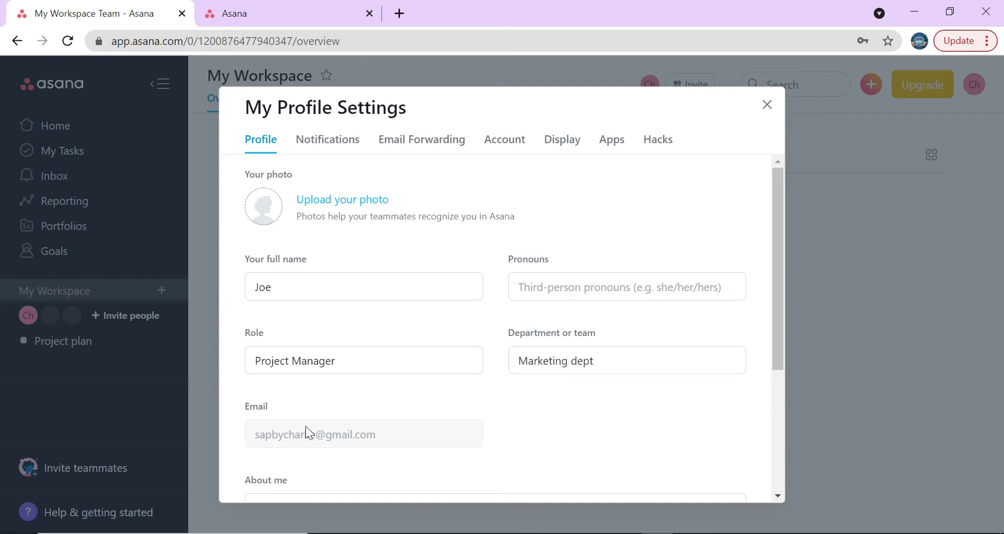
scroll(413, 404, "down", 4)
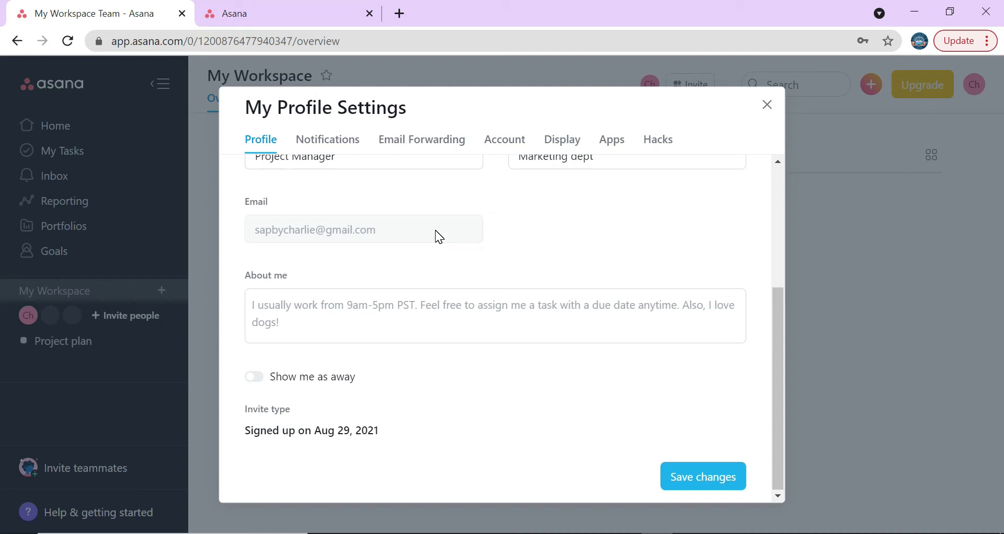
left_click(327, 330)
left_click(709, 477)
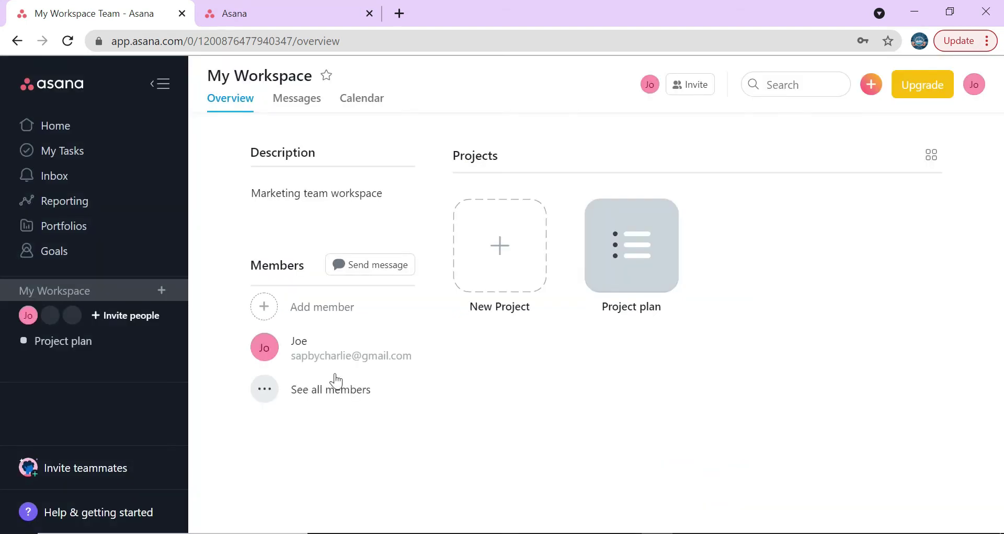
- Return to Home, showing no tasks due soon and Project plan under Recent Projects
mouse_move(337, 381)
left_click(70, 125)
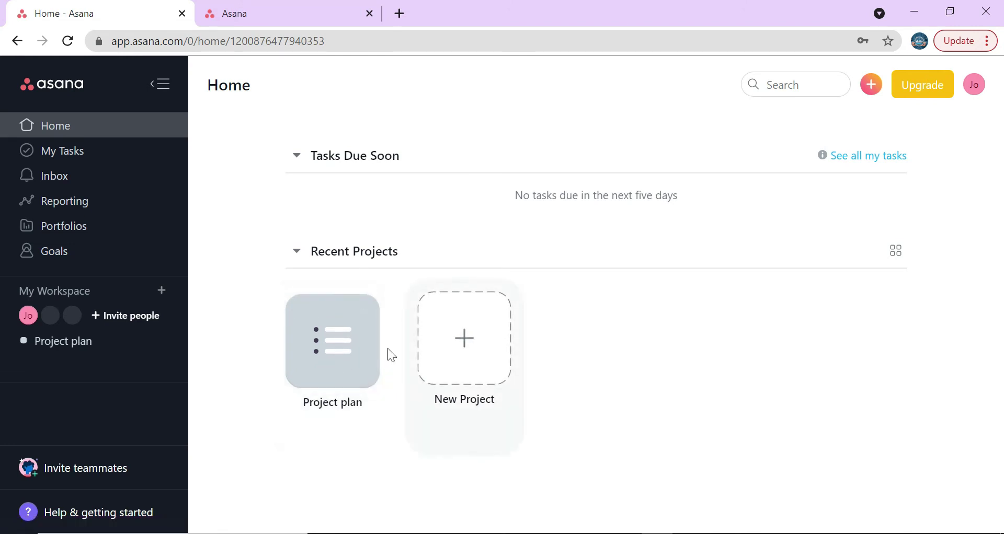
- Open the New Project card to reach the Create a new project page
left_click(464, 345)
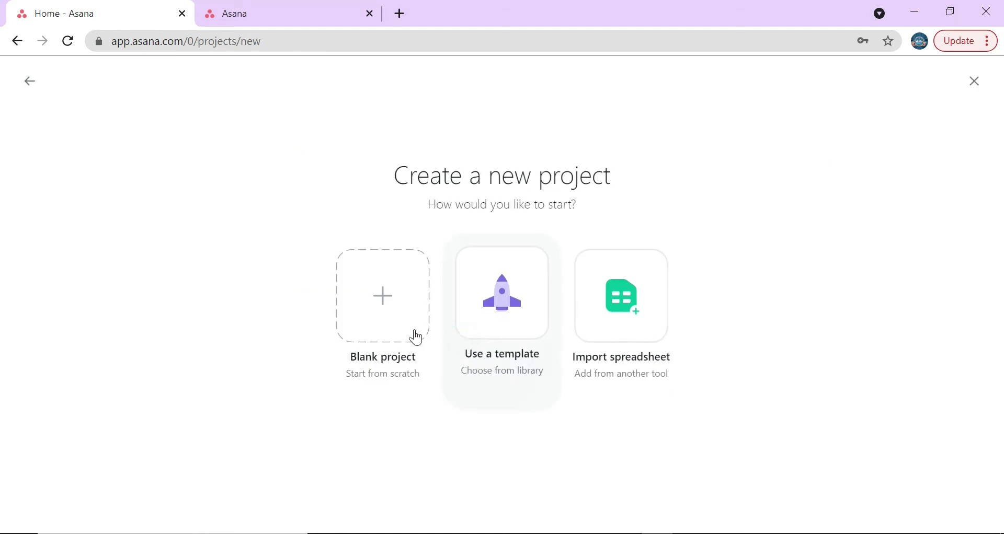
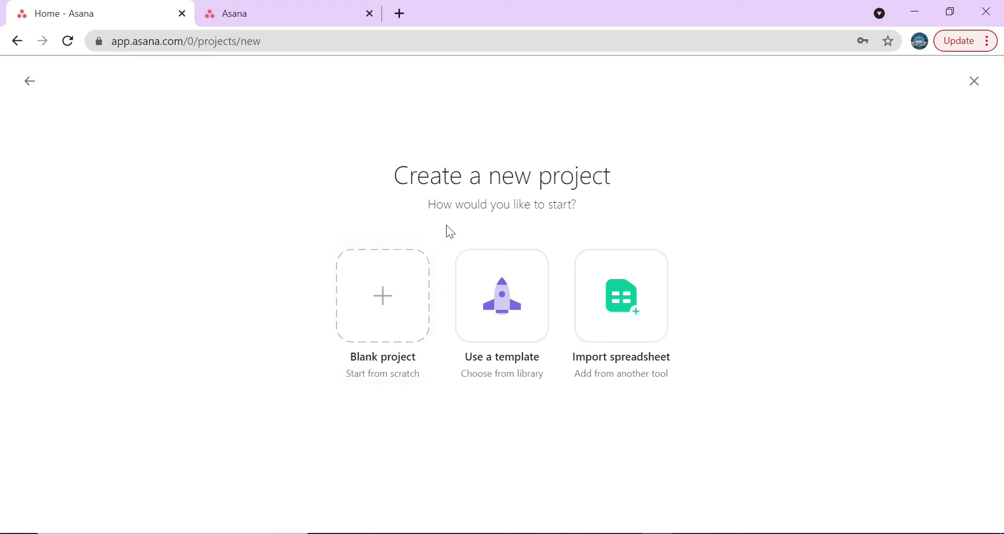
- Create a blank project named 'Build Shed', kept public with the List layout
left_click(385, 285)
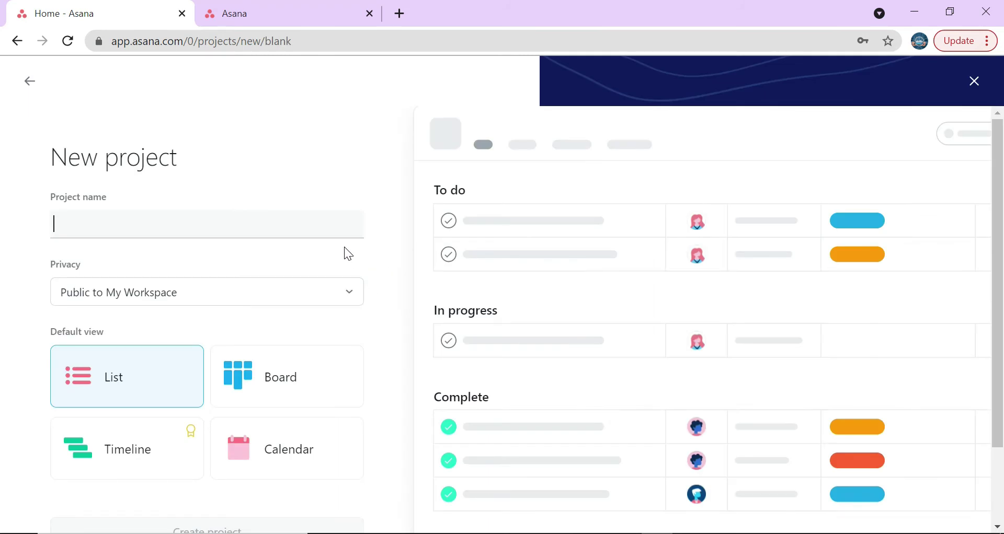
type("Build ")
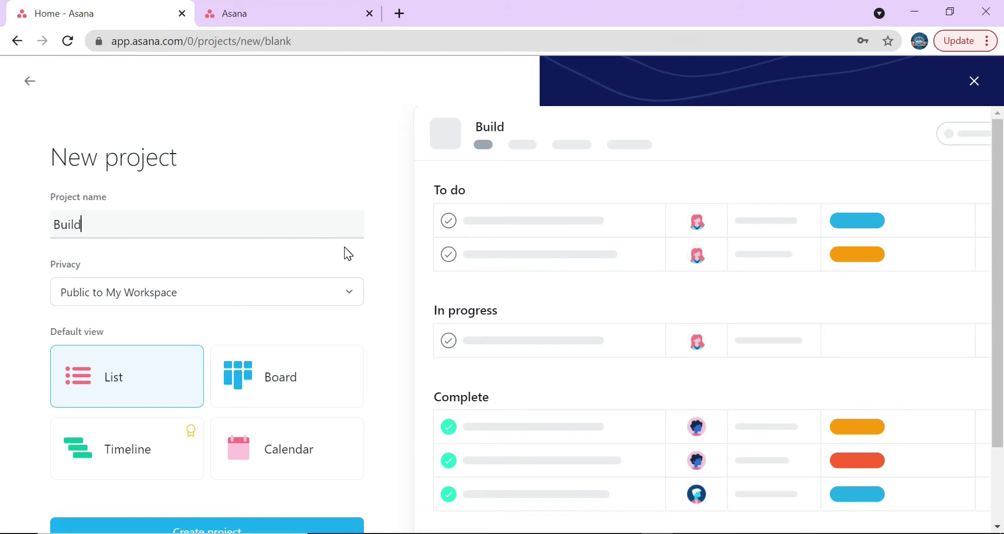
type("Shed")
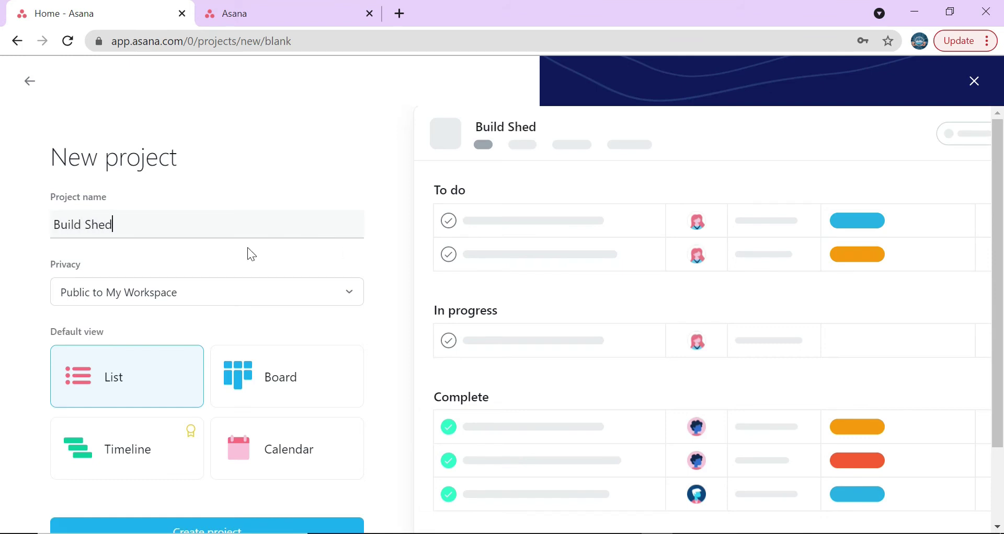
left_click(243, 288)
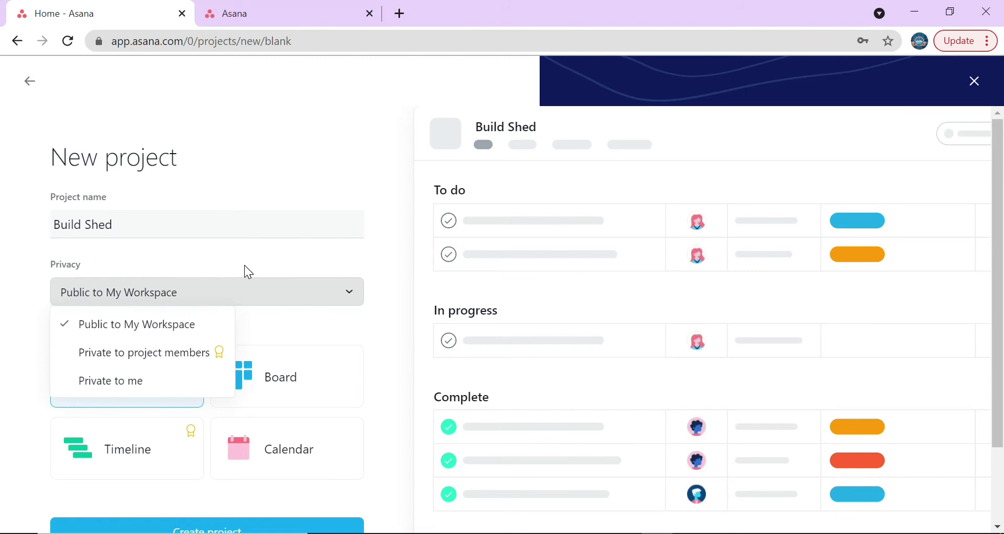
left_click(256, 251)
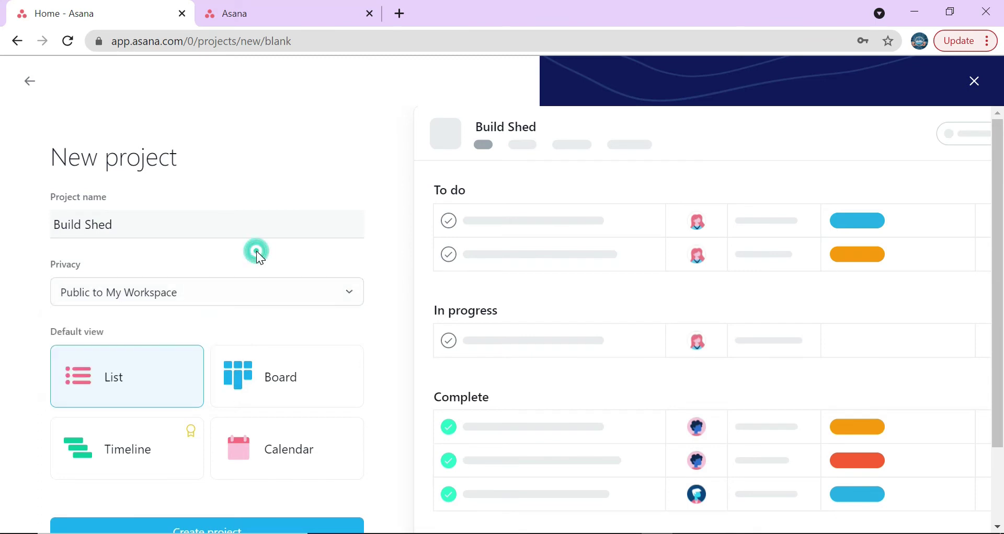
left_click(232, 297)
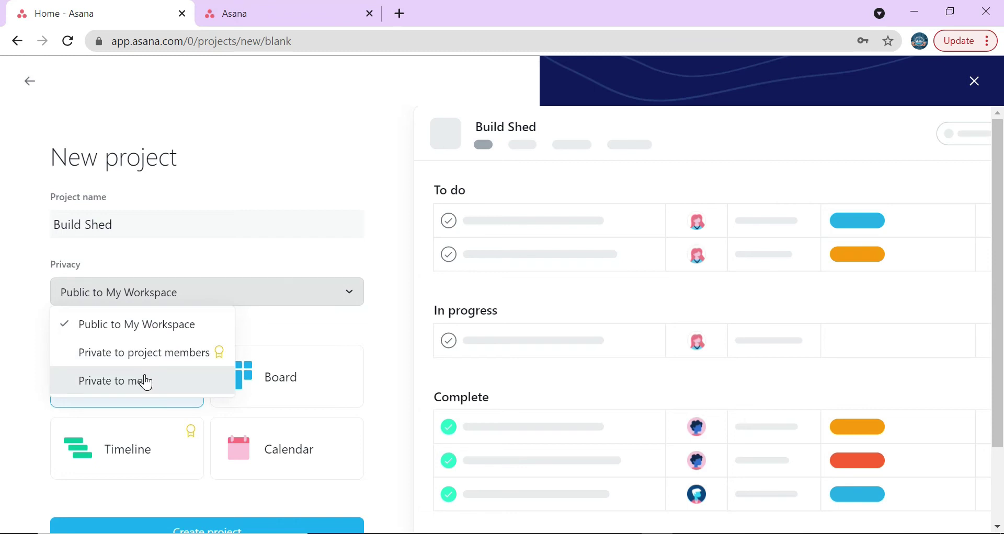
left_click(270, 321)
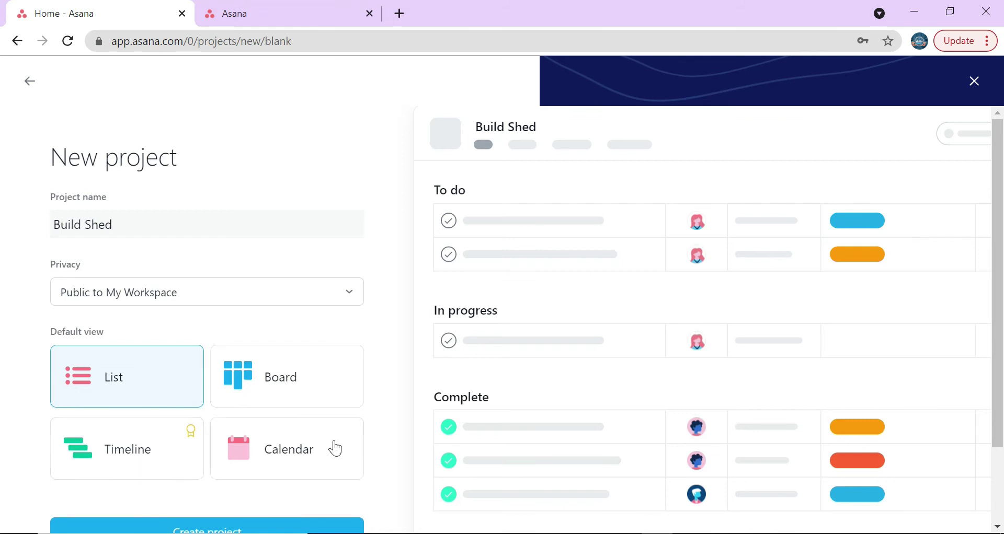
scroll(336, 448, "down", 2)
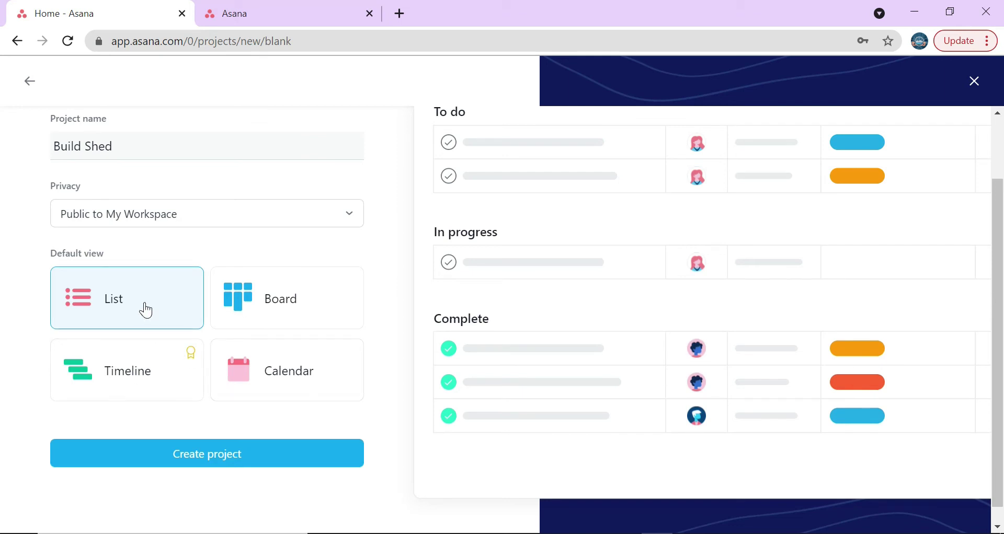
left_click(212, 459)
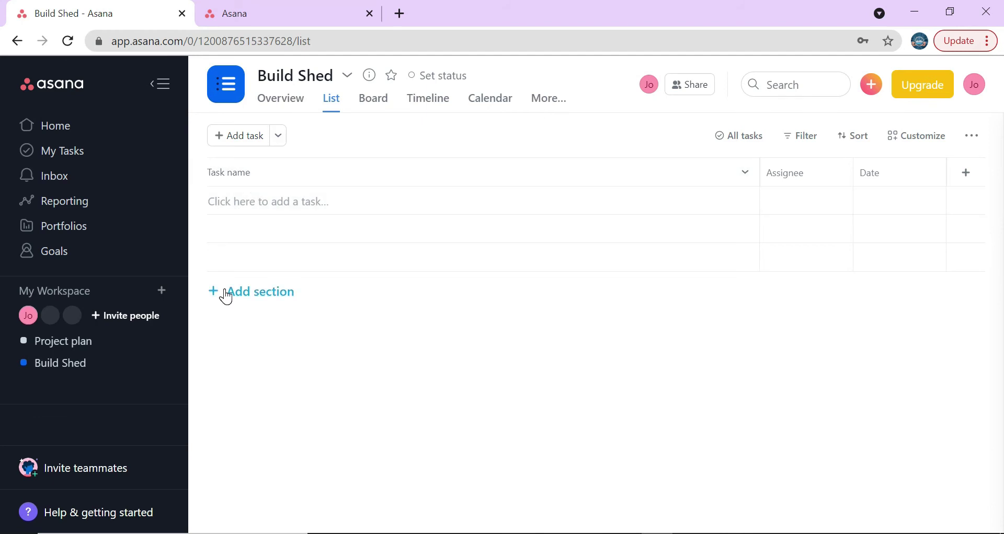
- Add tasks paint outside, build walls, flooring finish, roof, hang door and framing
left_click(230, 205)
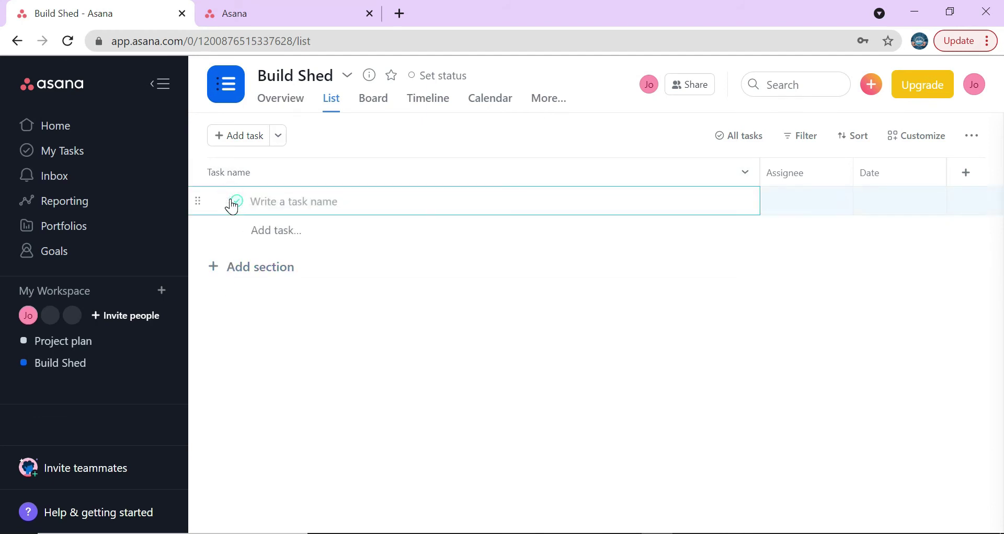
type("paint ")
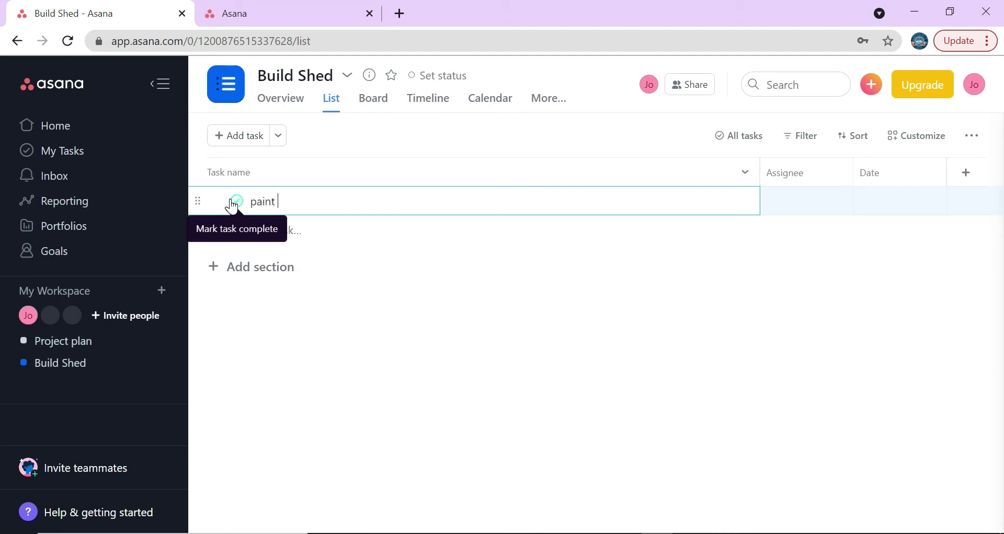
type("outside")
key("Return")
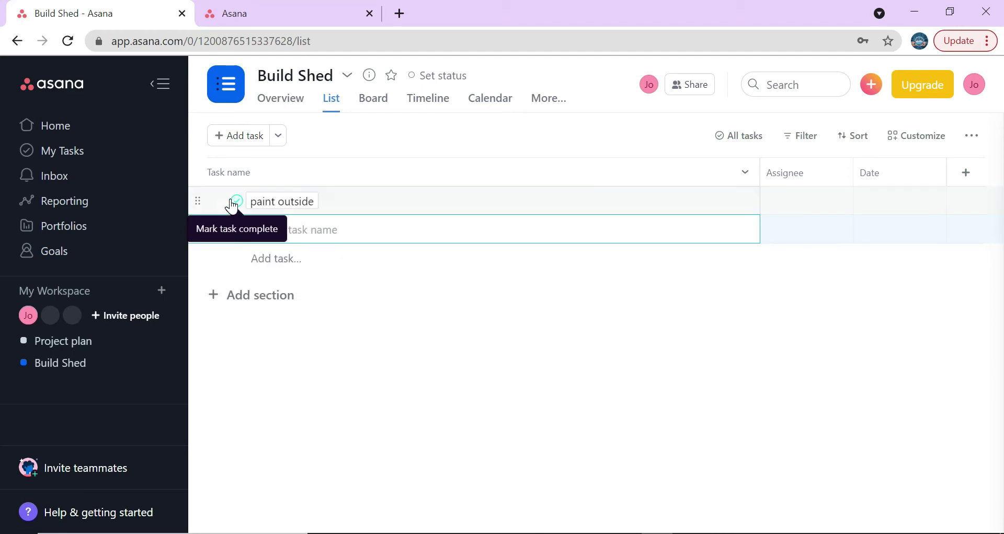
type("build walls")
key("Return")
type("floo")
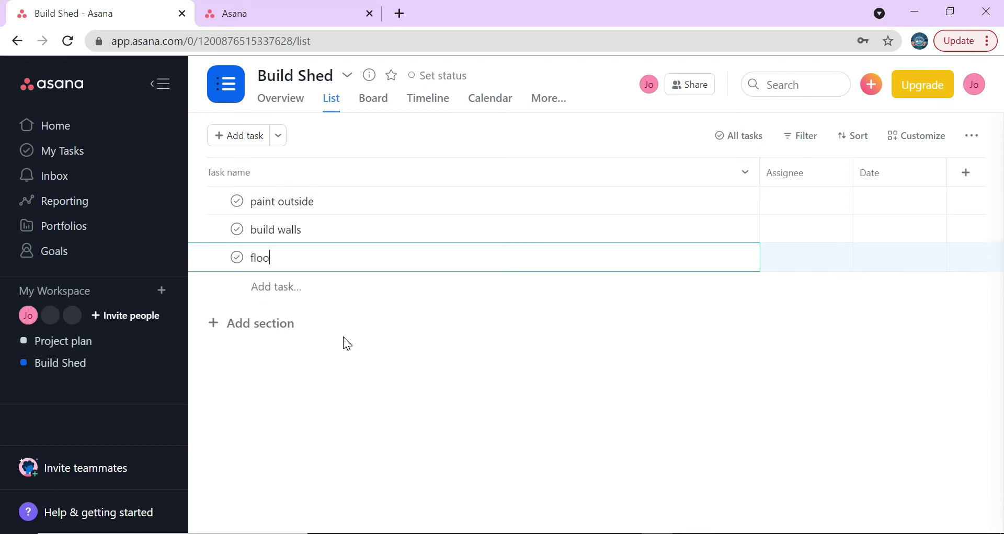
type("ring finish")
key("Return")
type("roof")
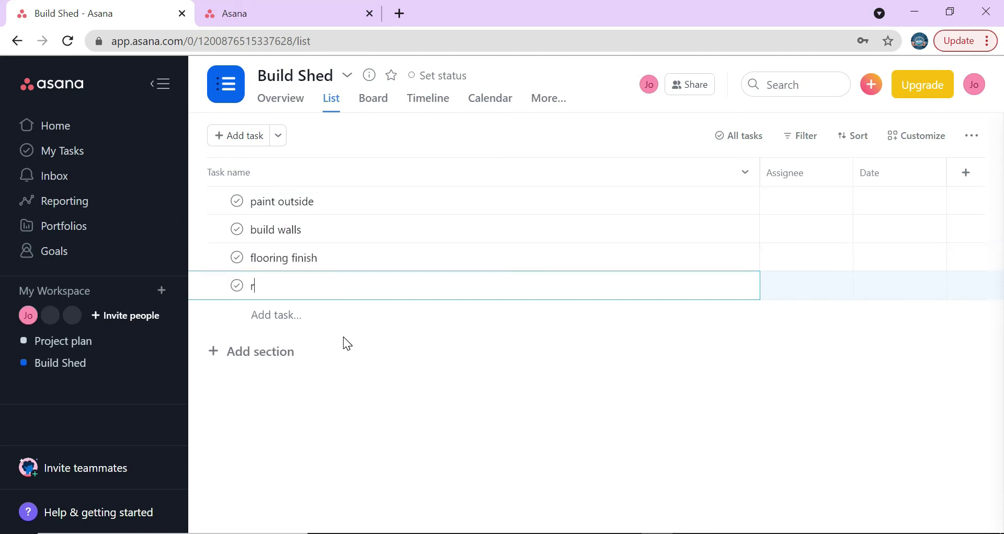
key("Return")
type("hang door")
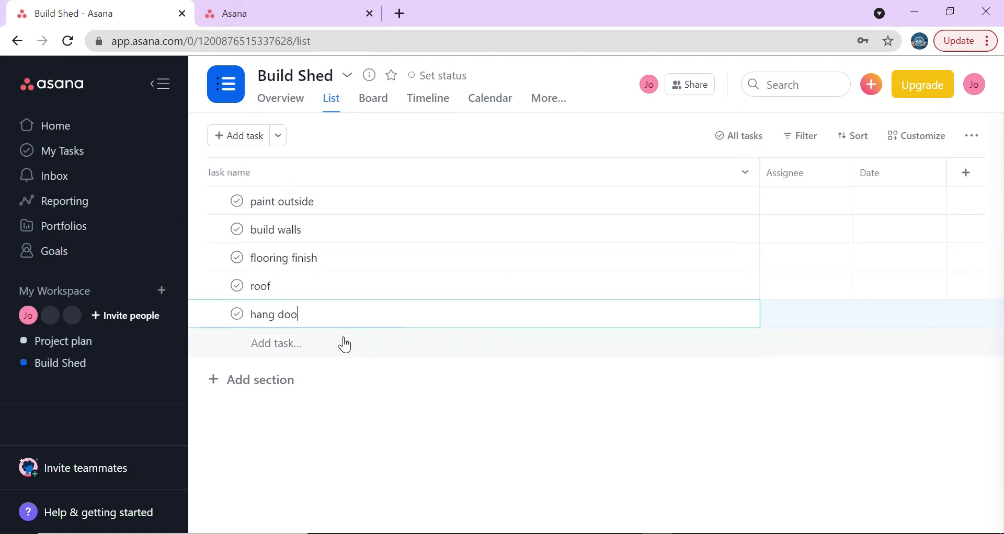
key("Return")
type("framing")
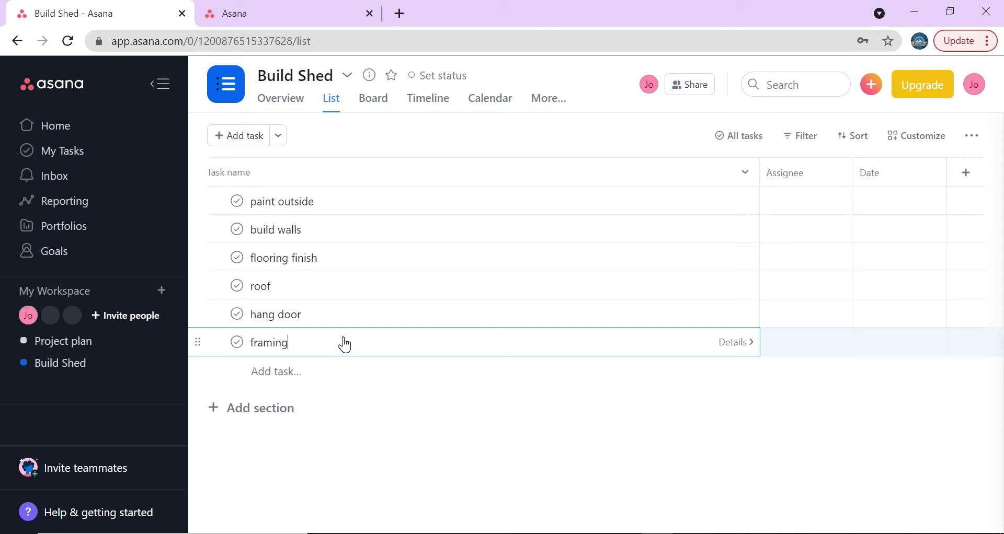
key("Return")
- Add tasks roof shingles, electricity / solar and ground / foundation
type("ro")
key("BackSpace")
type("oof shingles")
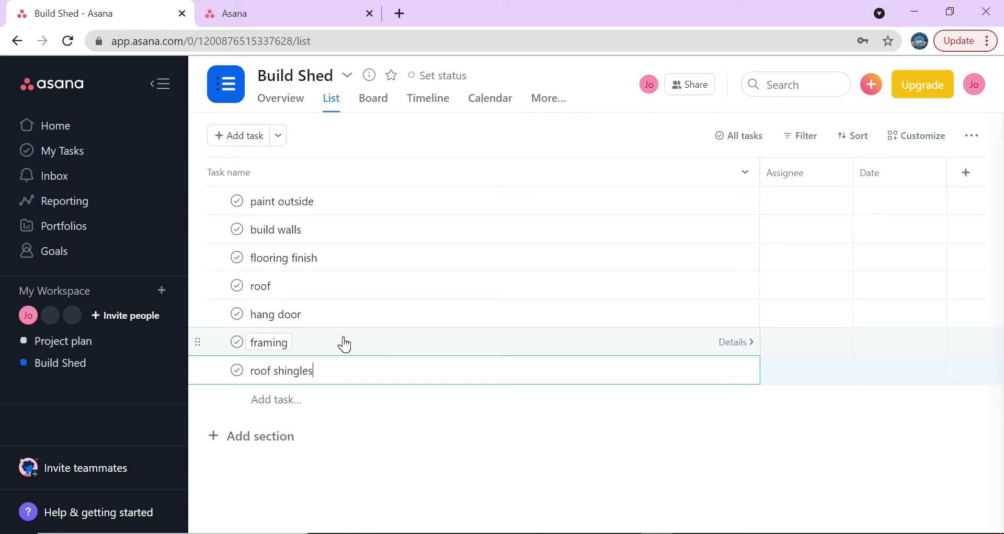
key("Return")
type("ele")
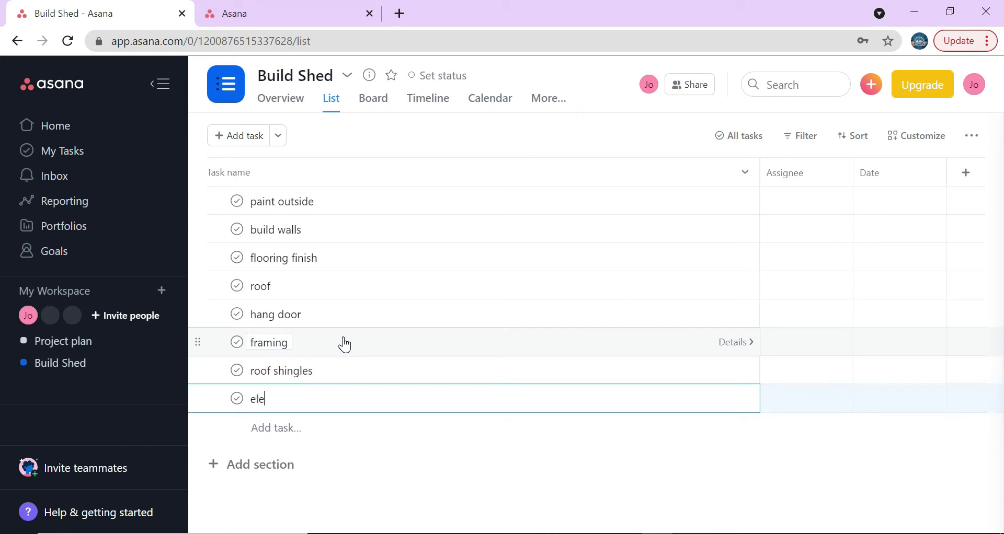
type("ctricity / solar")
key("Return")
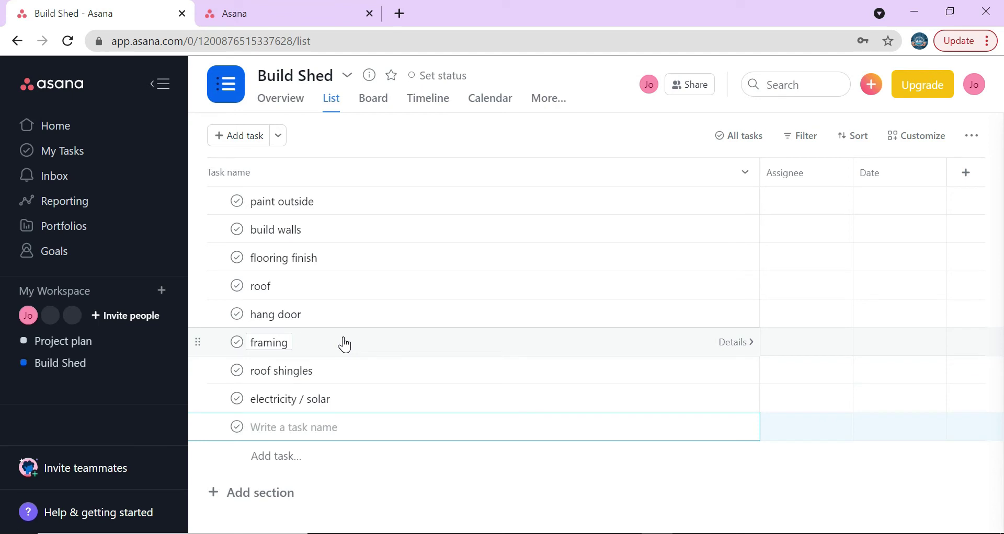
type("Groun")
key("BackSpace")
key("BackSpace")
key("BackSpace")
key("BackSpace")
type("gro")
key("BackSpace")
key("BackSpace")
type("round / foundation")
key("Return")
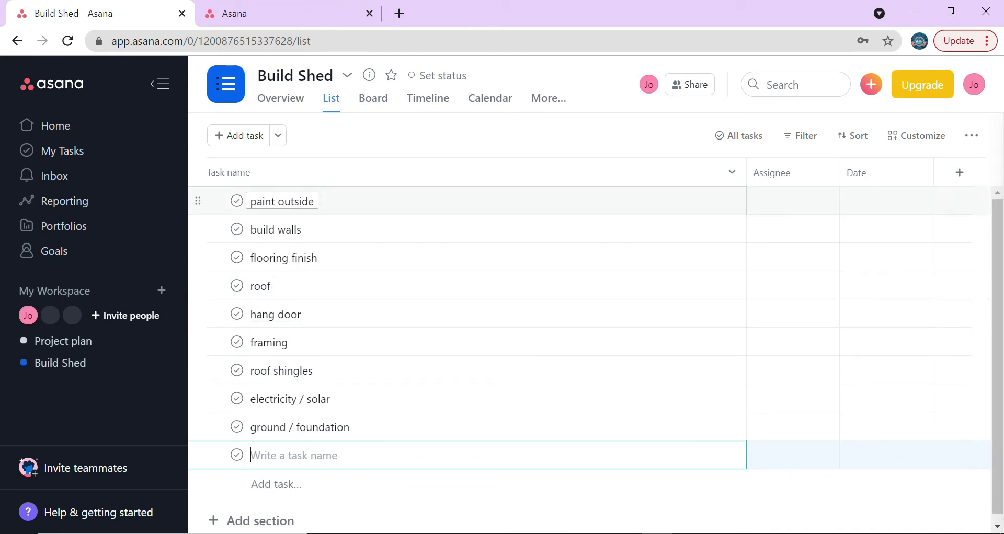
- Drag tasks so framing and electricity / solar follow ground / foundation, with paint outside last
mouse_move(197, 201)
left_mouse_down()
mouse_move(207, 225)
mouse_move(184, 424)
mouse_move(206, 450)
mouse_move(203, 438)
mouse_move(397, 444)
left_mouse_up()
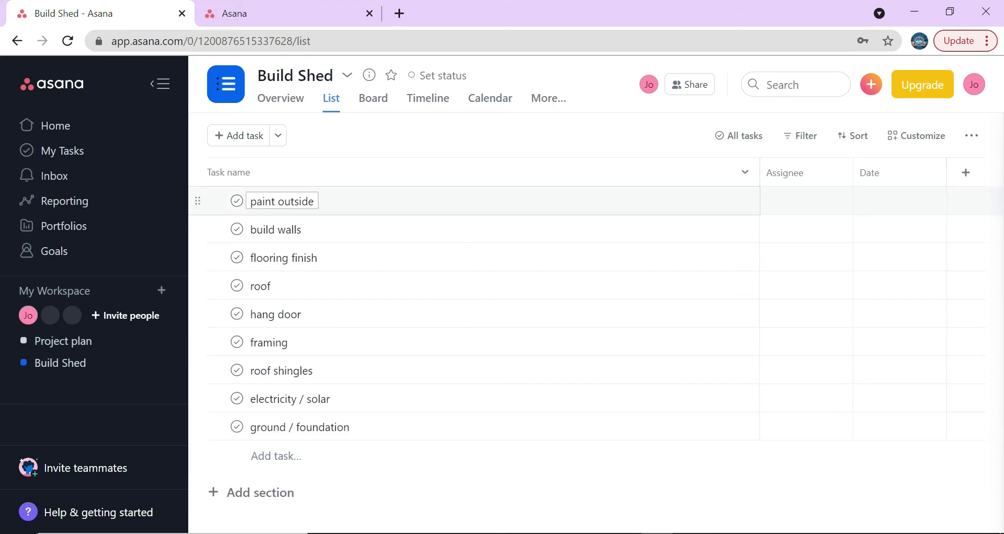
mouse_move(198, 201)
left_mouse_down()
mouse_move(204, 435)
mouse_move(228, 202)
left_mouse_up()
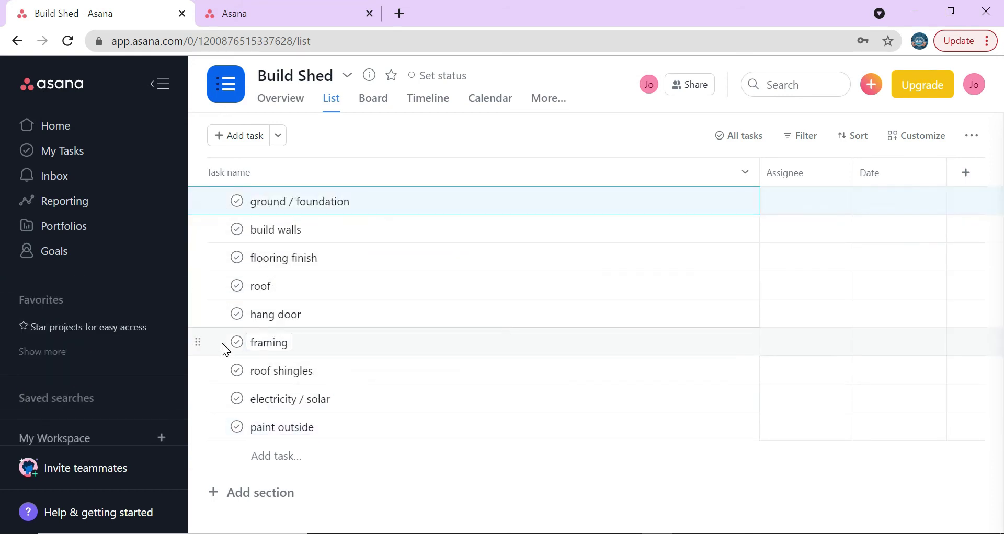
mouse_move(202, 252)
left_mouse_down()
mouse_move(218, 419)
mouse_move(213, 410)
left_mouse_up()
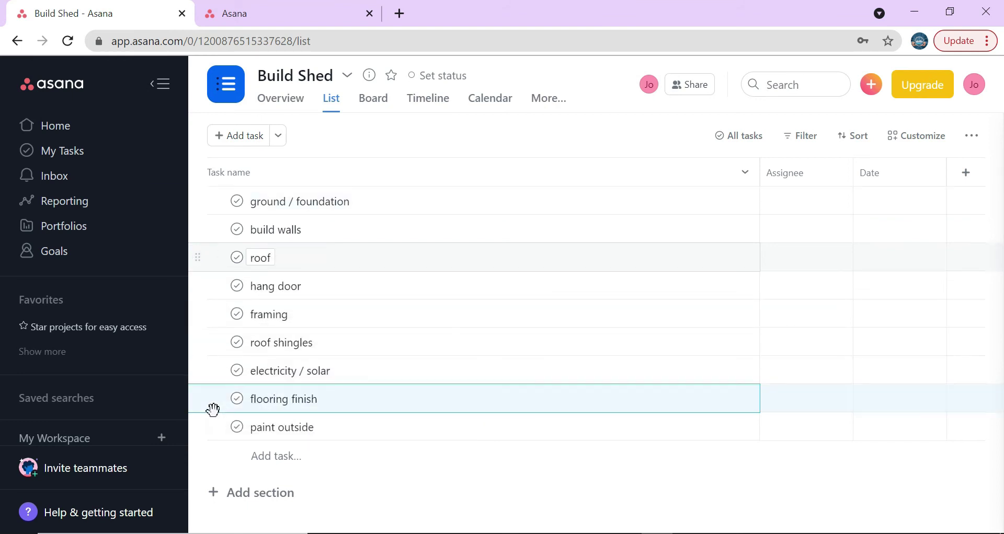
left_click_drag(197, 314, 211, 230)
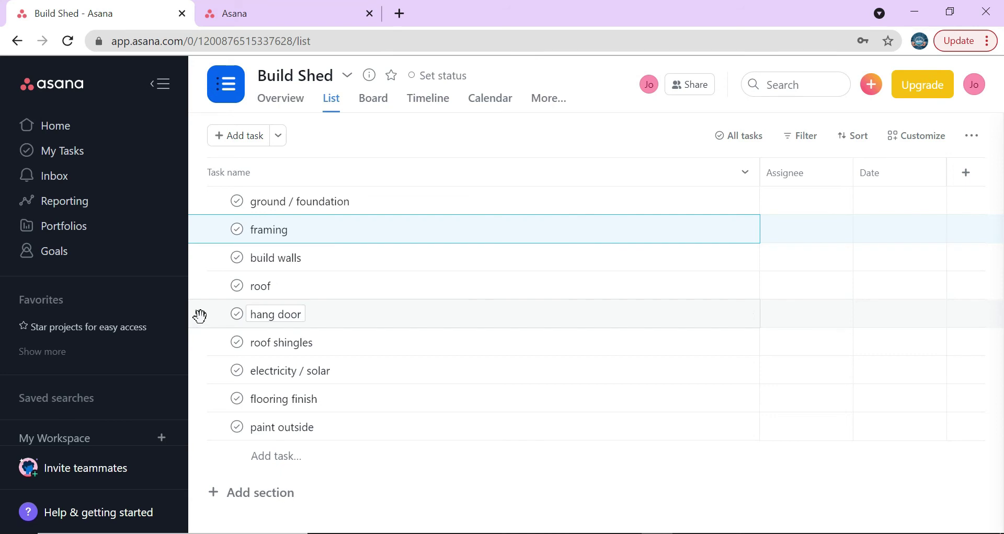
left_click_drag(200, 316, 199, 384)
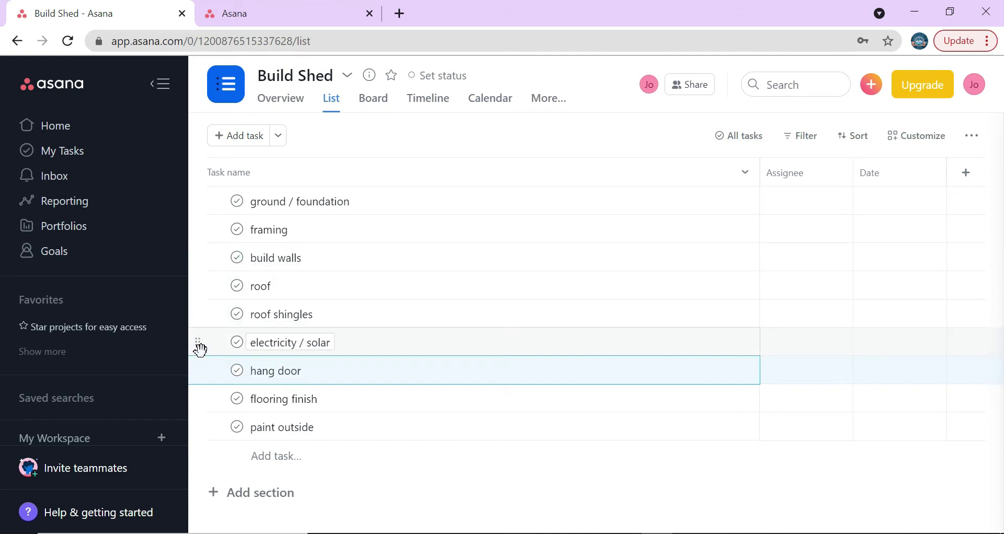
left_click_drag(200, 349, 199, 247)
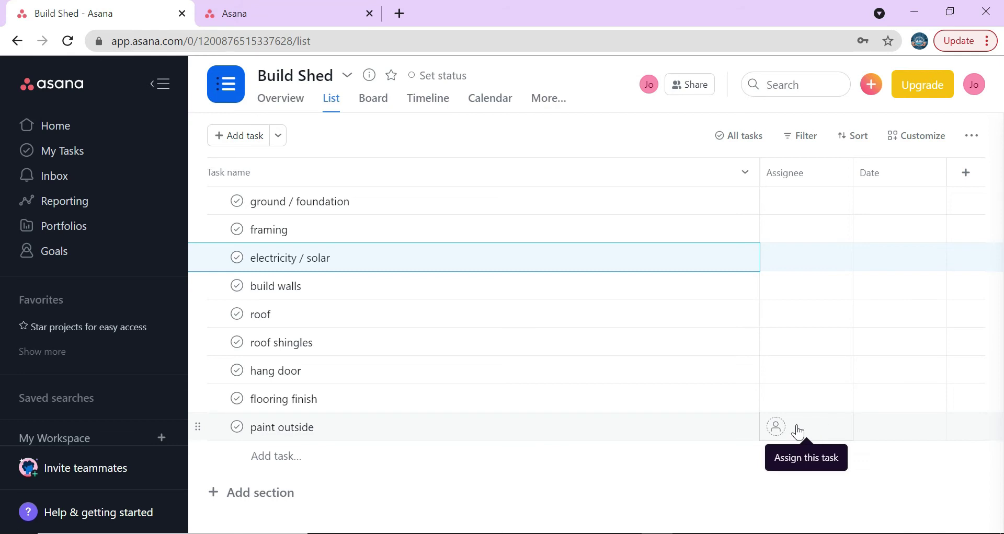
- Assign paint outside, flooring finish, hang door and ground / foundation to the project member
left_click(776, 427)
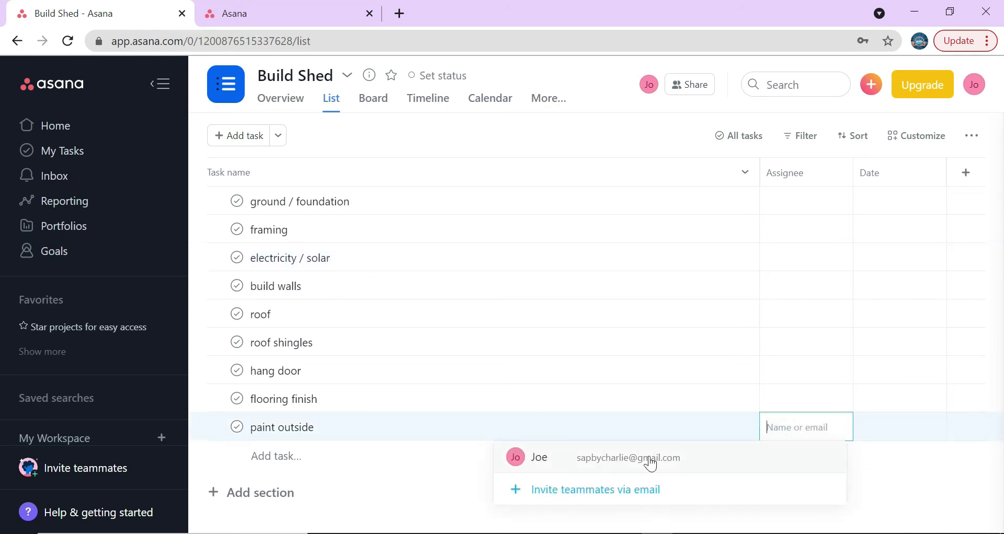
left_click(650, 465)
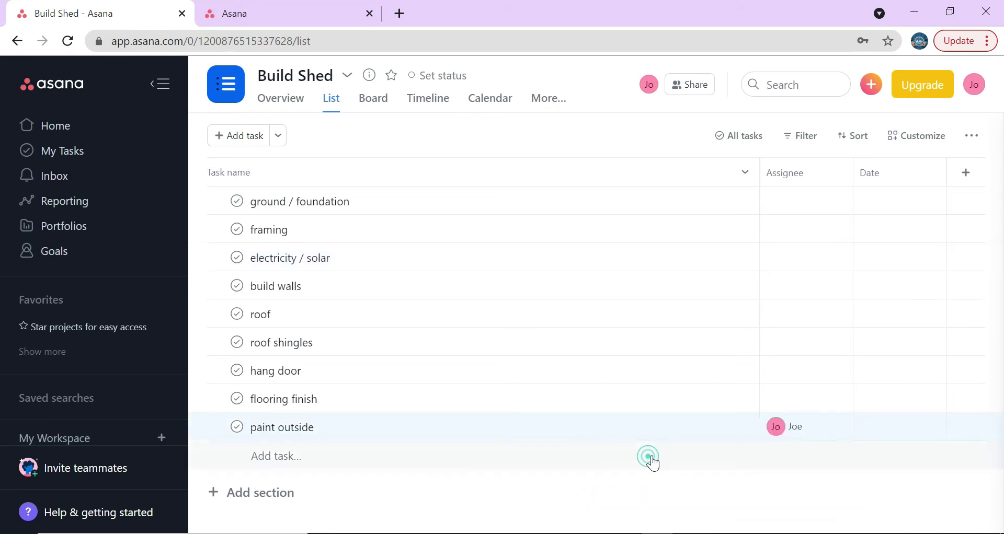
left_click(789, 400)
left_click(620, 439)
left_click(773, 367)
left_click(643, 401)
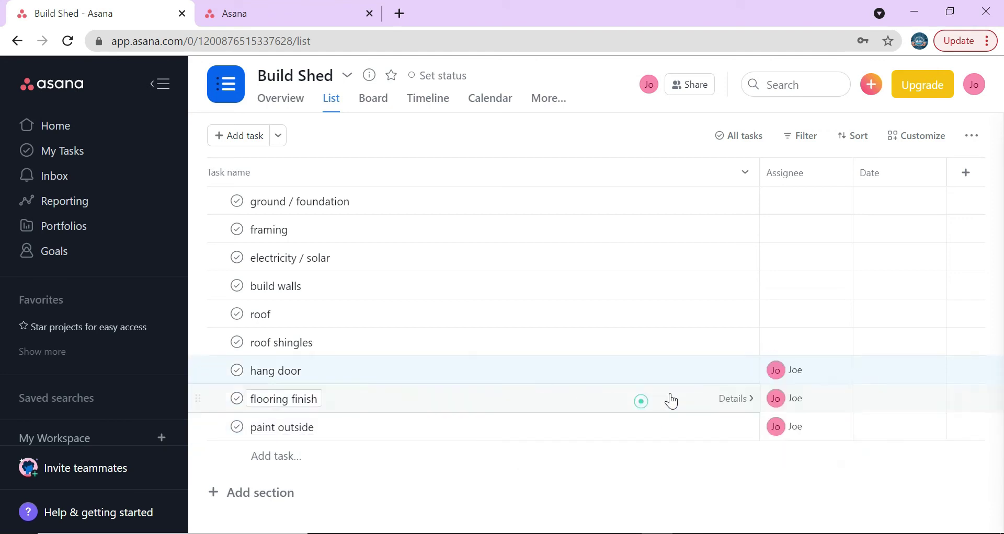
left_click(774, 203)
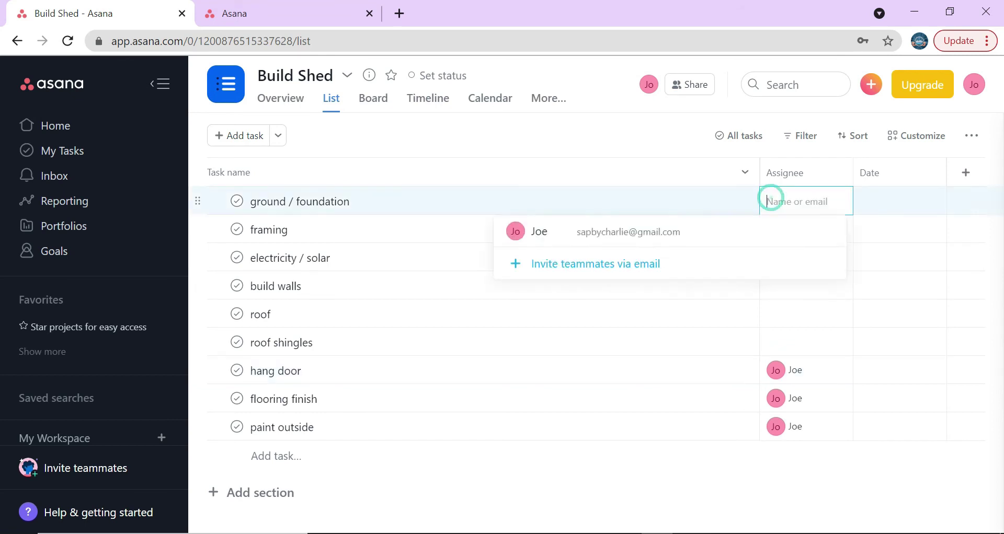
left_click(678, 231)
- Assign framing, electricity / solar, build walls, roof and roof shingles to the same member
left_click(773, 231)
left_click(675, 262)
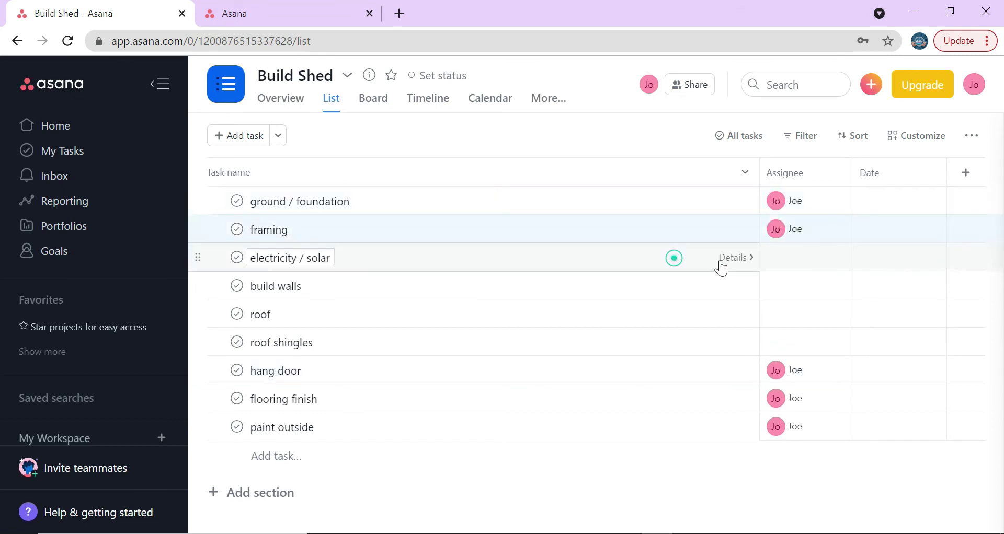
left_click(776, 262)
left_click(674, 290)
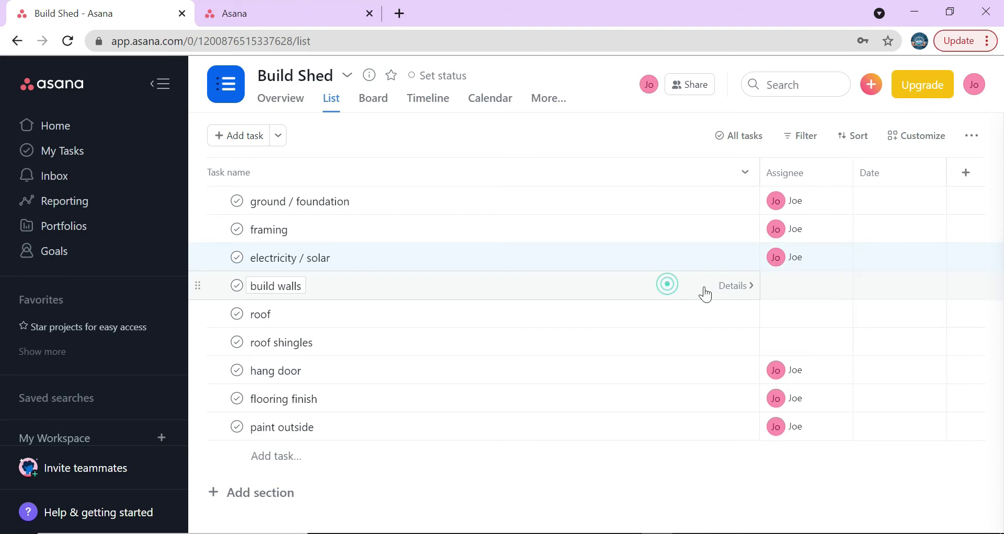
left_click(777, 287)
left_click(682, 317)
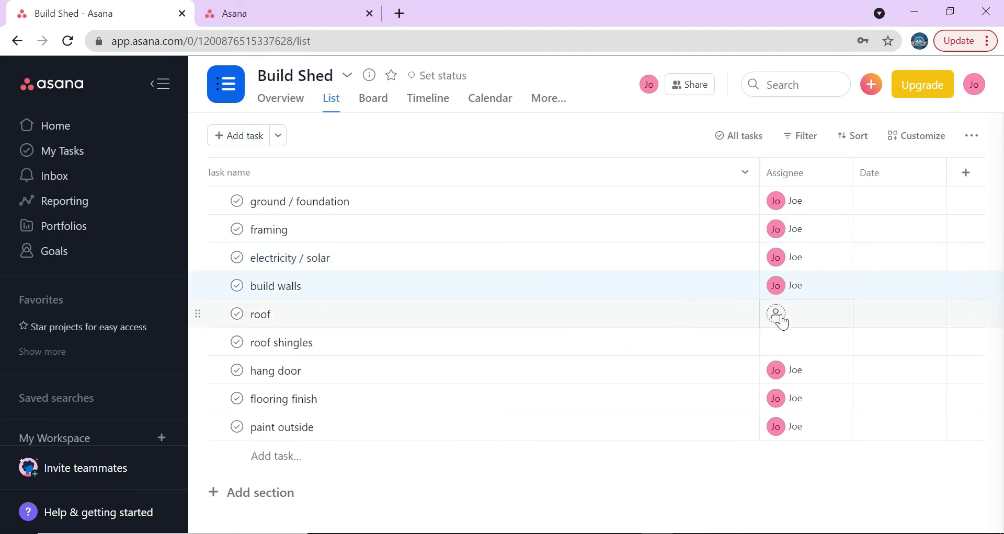
left_click(778, 316)
left_click(676, 351)
left_click(763, 344)
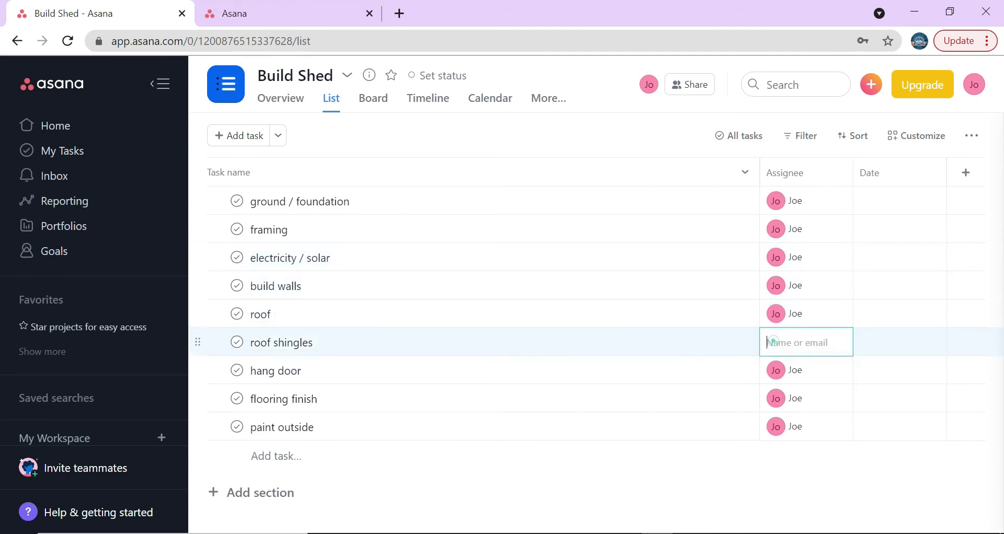
left_click(613, 380)
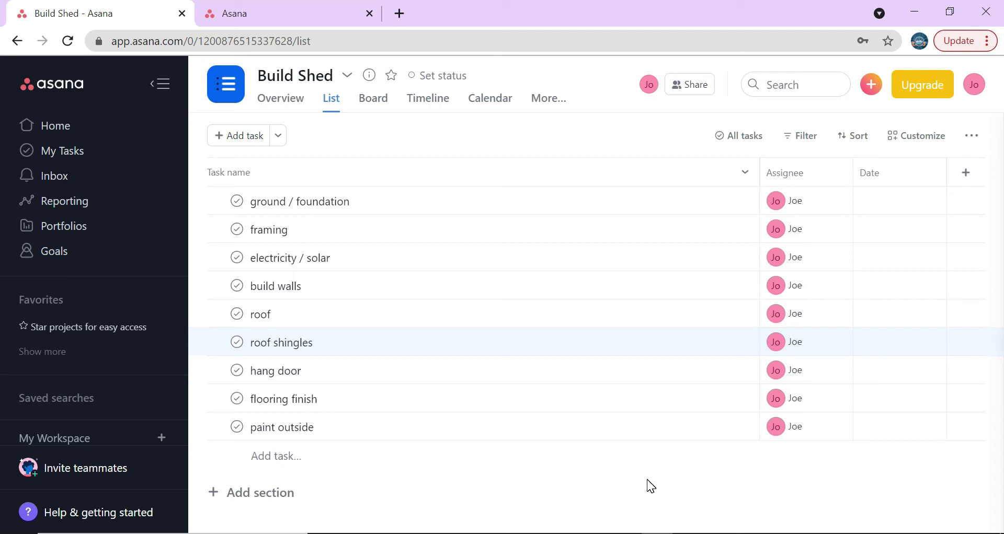
- Set paint outside's due date to Nov 1
left_click(865, 424)
left_click(919, 175)
left_click(918, 175)
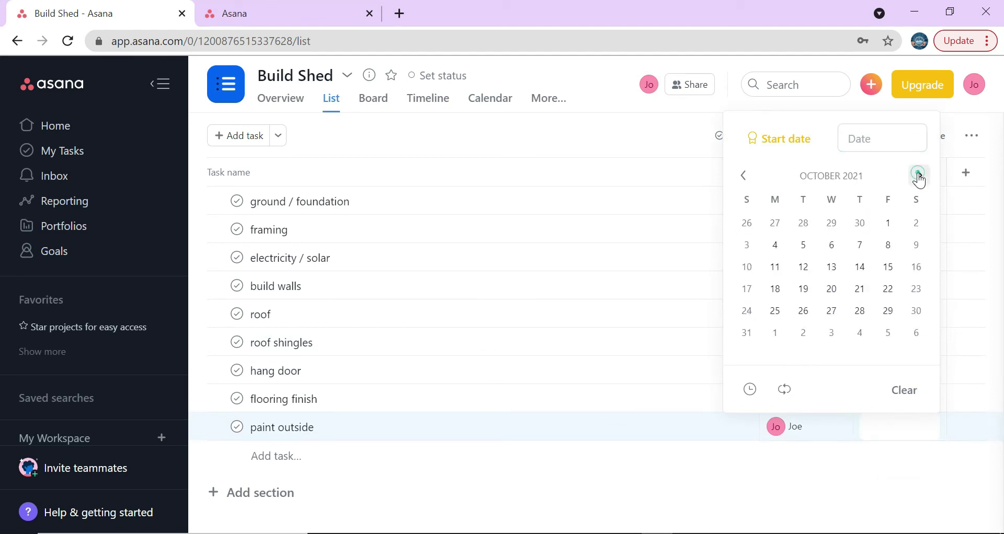
left_click(778, 337)
left_click(791, 470)
left_click(792, 468)
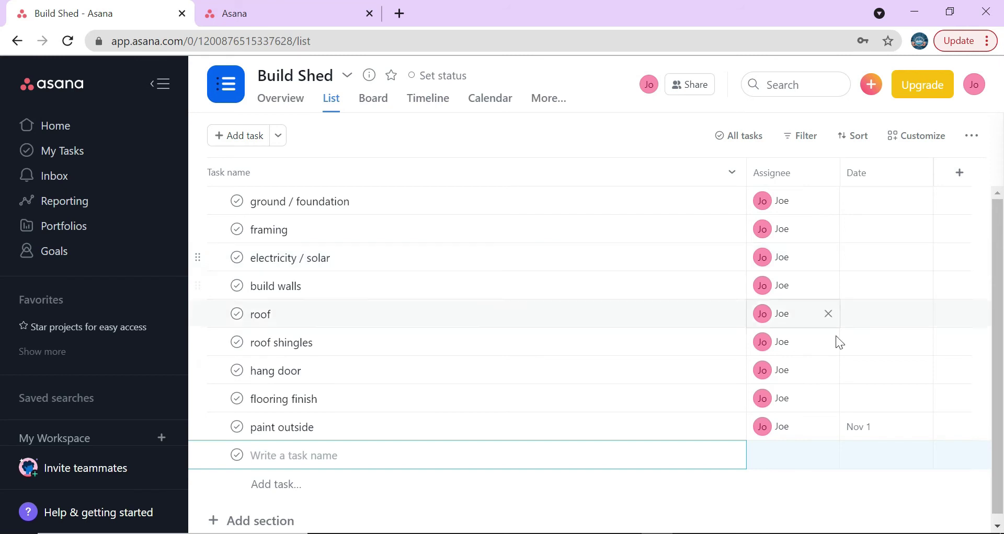
- Set flooring finish's due date to Oct 31, correcting an initial Sep 27
left_click(857, 400)
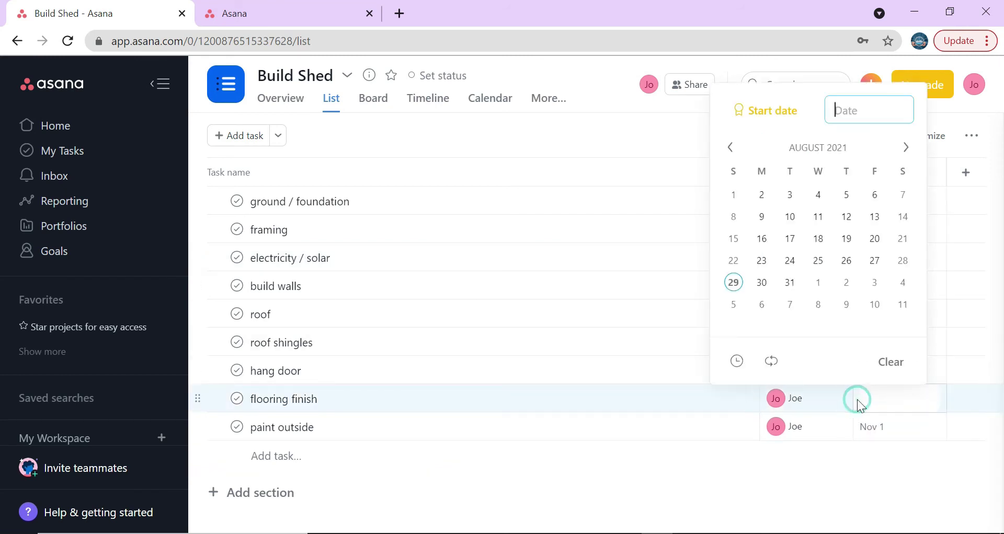
left_click(907, 149)
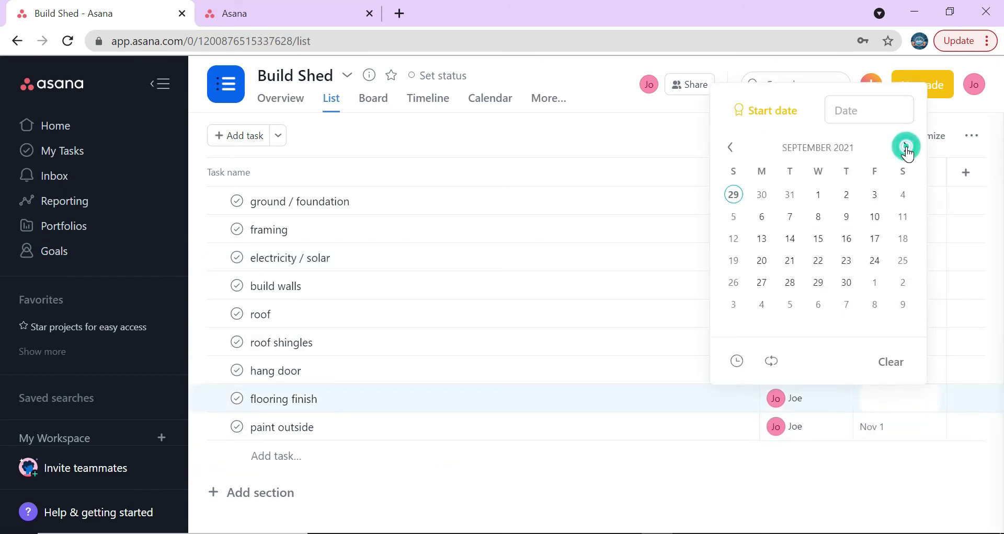
left_click(763, 285)
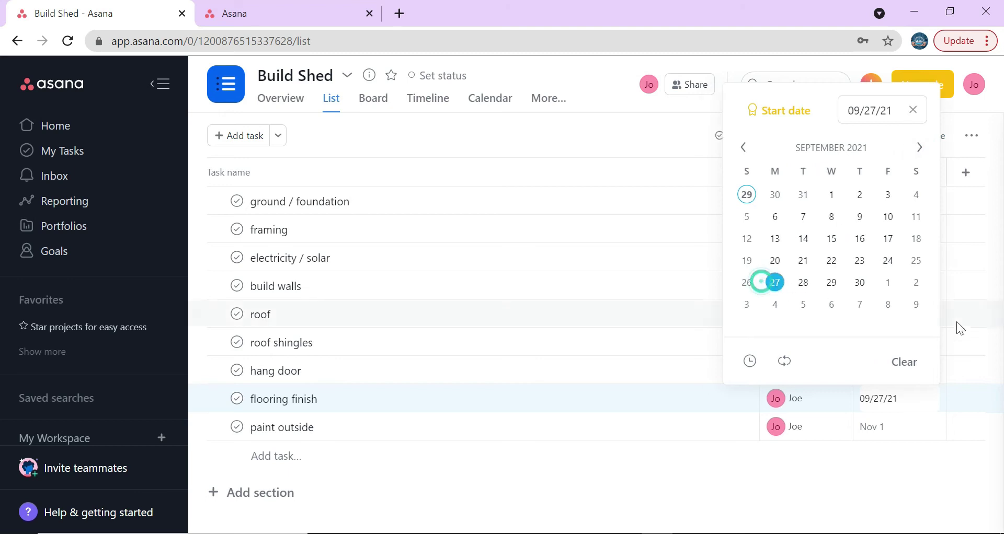
left_click(819, 490)
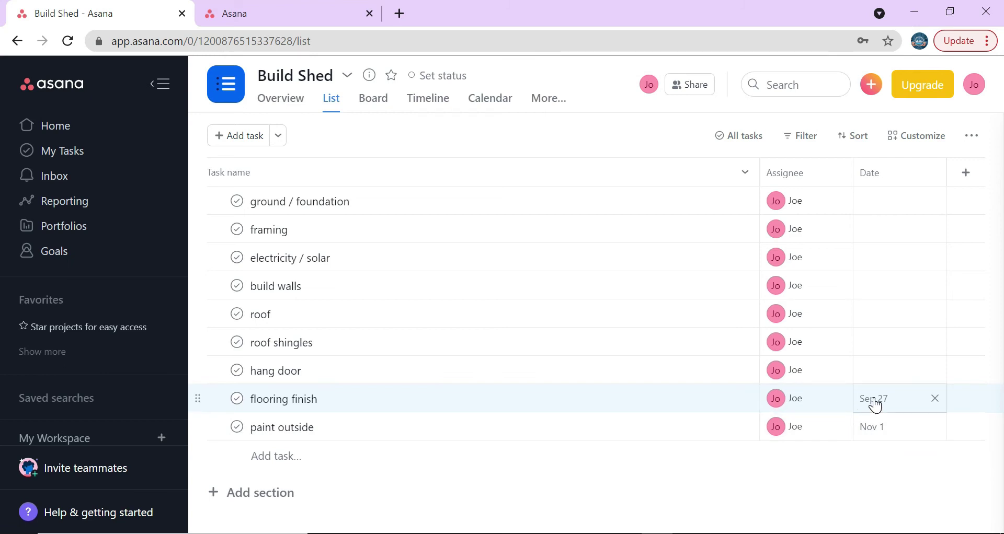
left_click(875, 406)
left_click(921, 149)
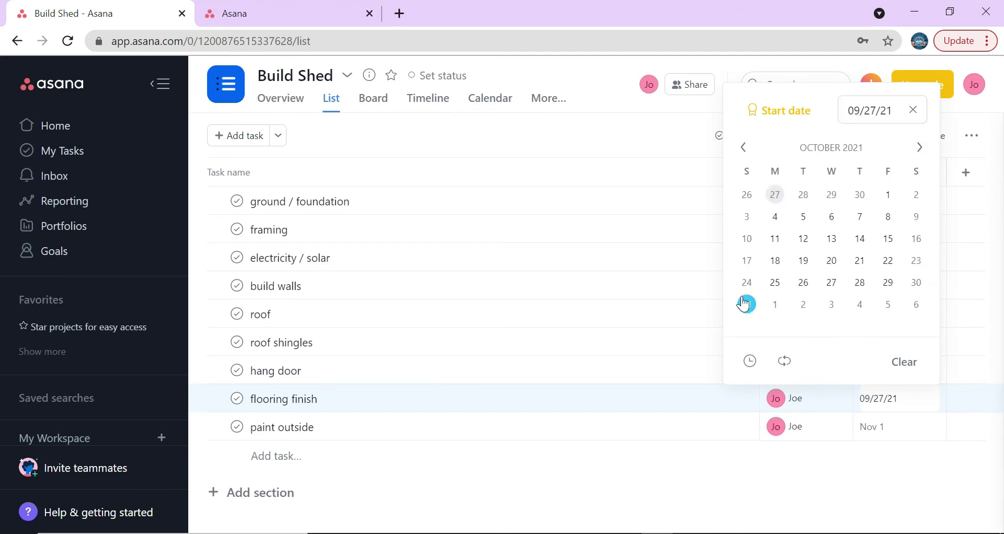
left_click(746, 305)
left_click(715, 474)
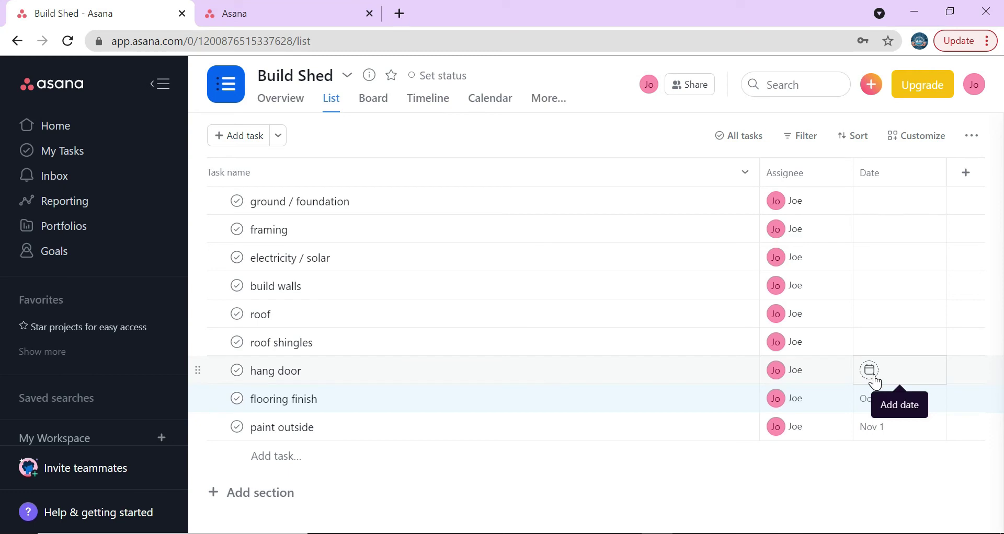
- Set hang door's due date to Oct 20 by editing the date text
left_click(873, 377)
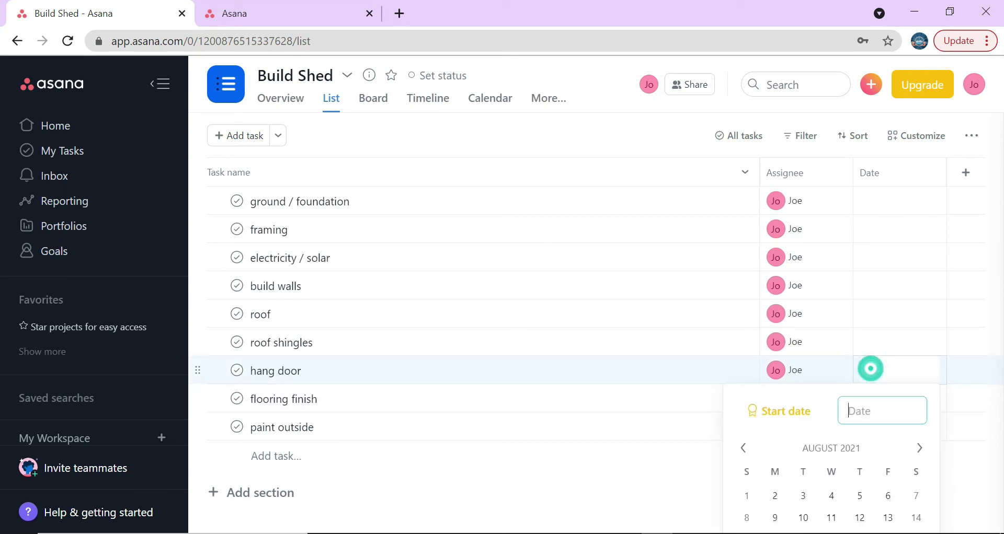
left_click(918, 448)
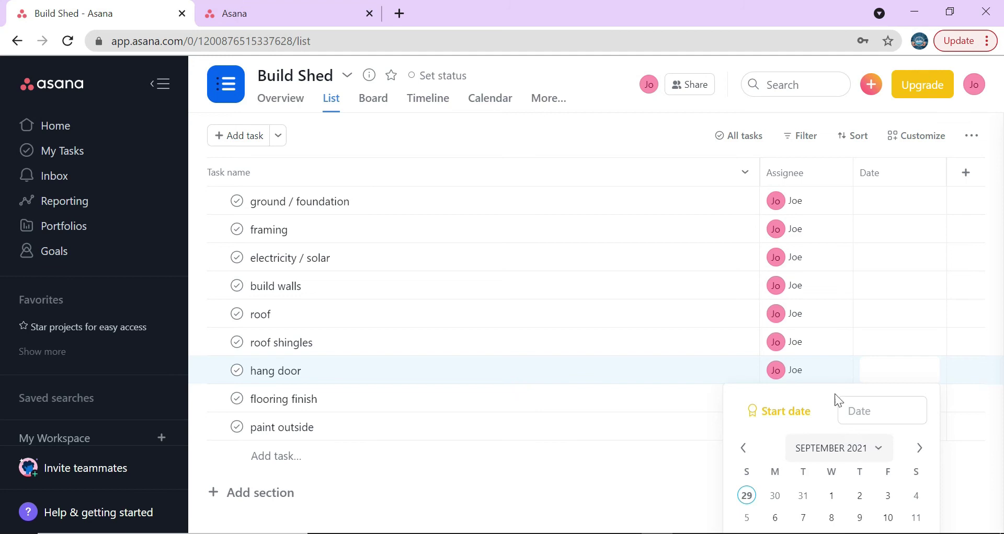
left_click(703, 475)
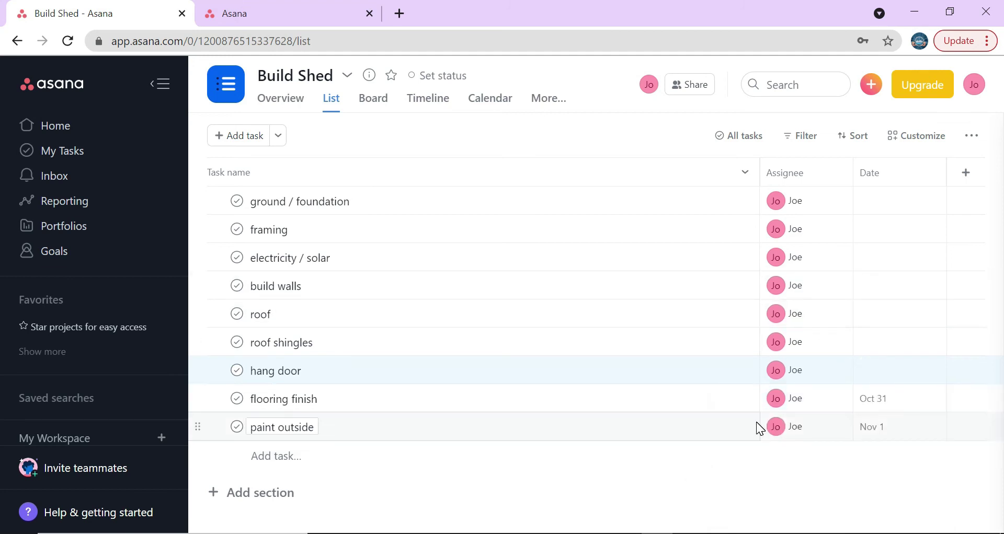
left_click(870, 370)
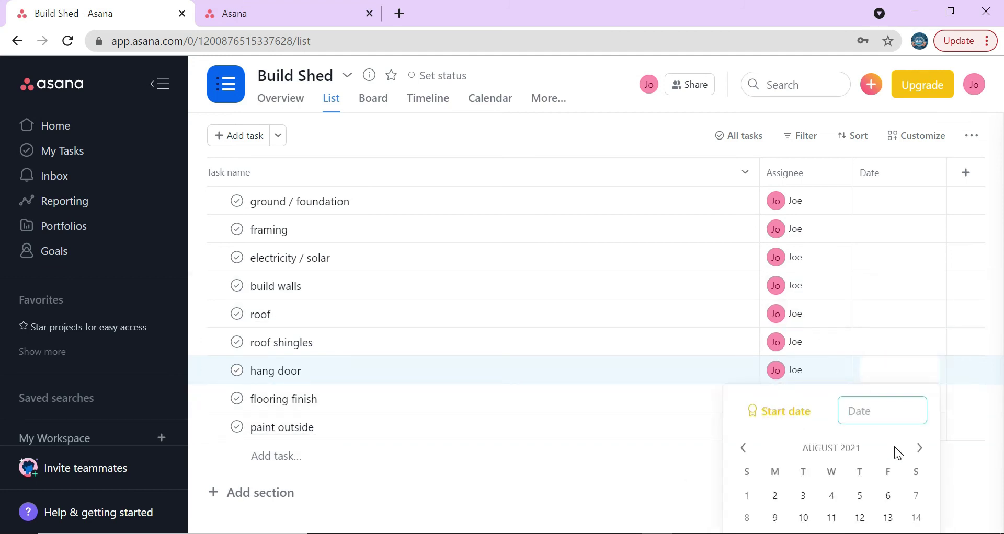
left_click(920, 447)
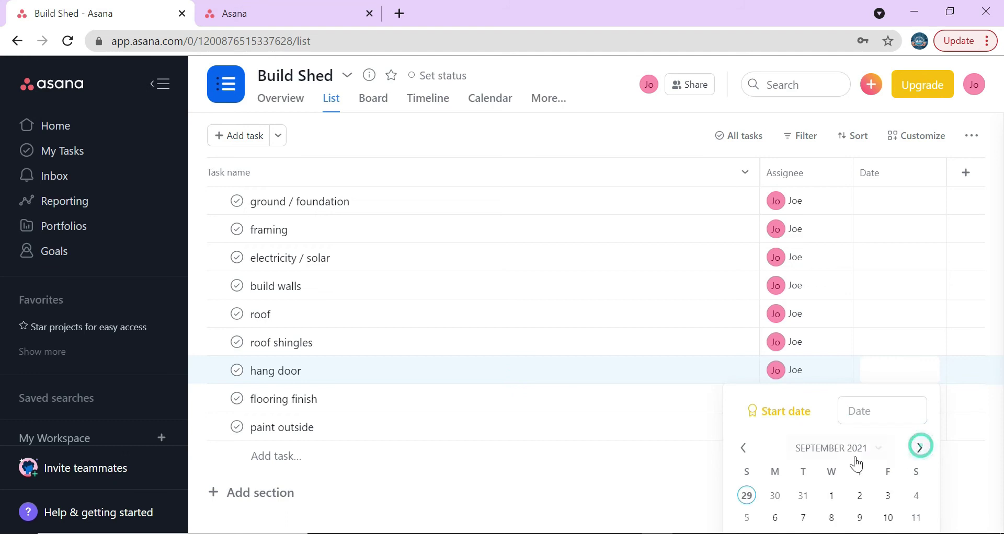
left_click(837, 518)
left_click(877, 415)
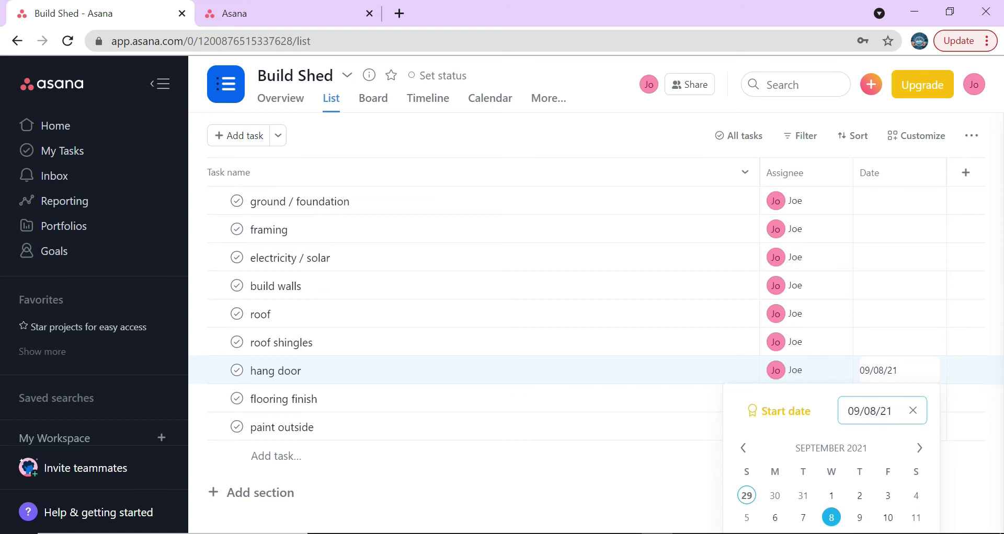
double_click(860, 410)
type("10")
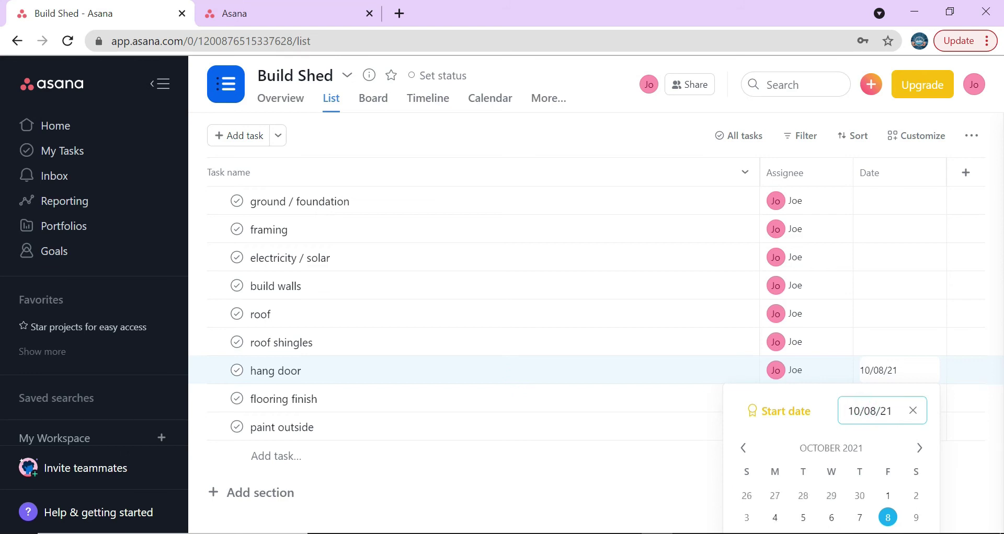
double_click(873, 411)
type("2")
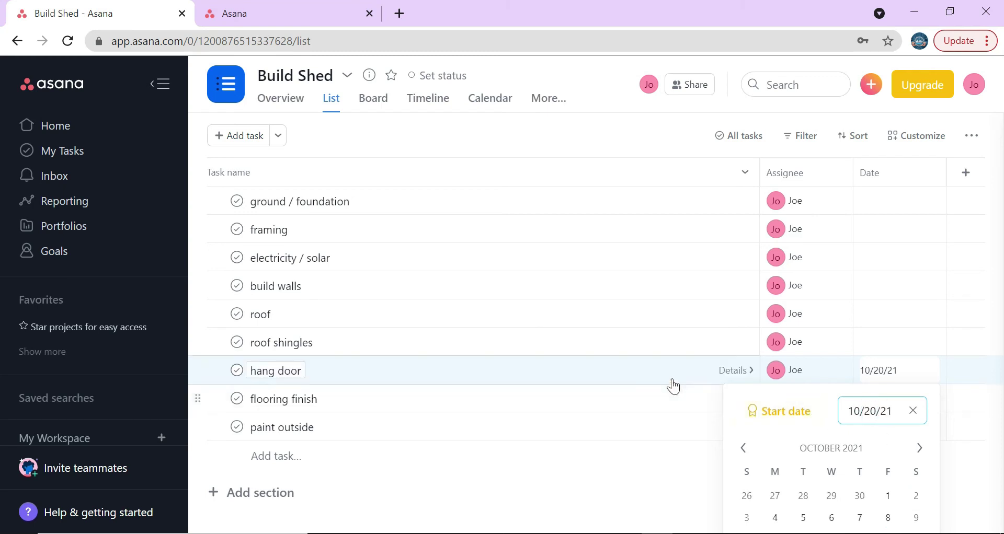
left_click(673, 372)
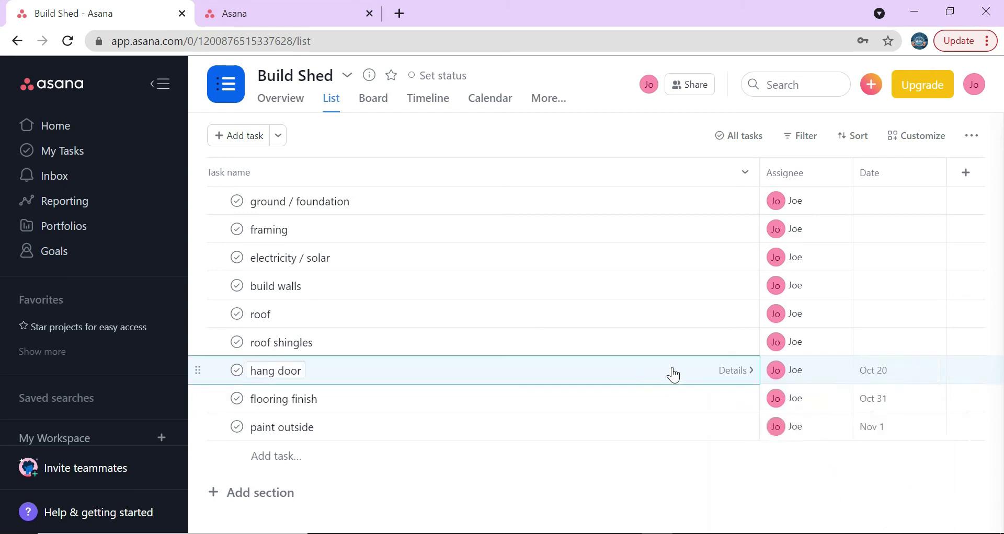
left_click(535, 473)
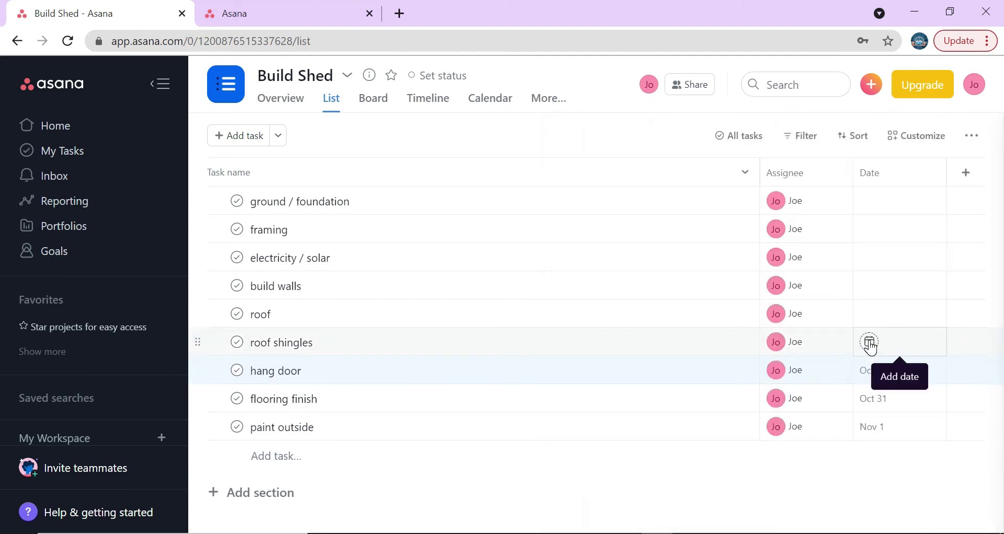
- Set roof shingles' due date to Oct 17, correcting the month from September
left_click(870, 343)
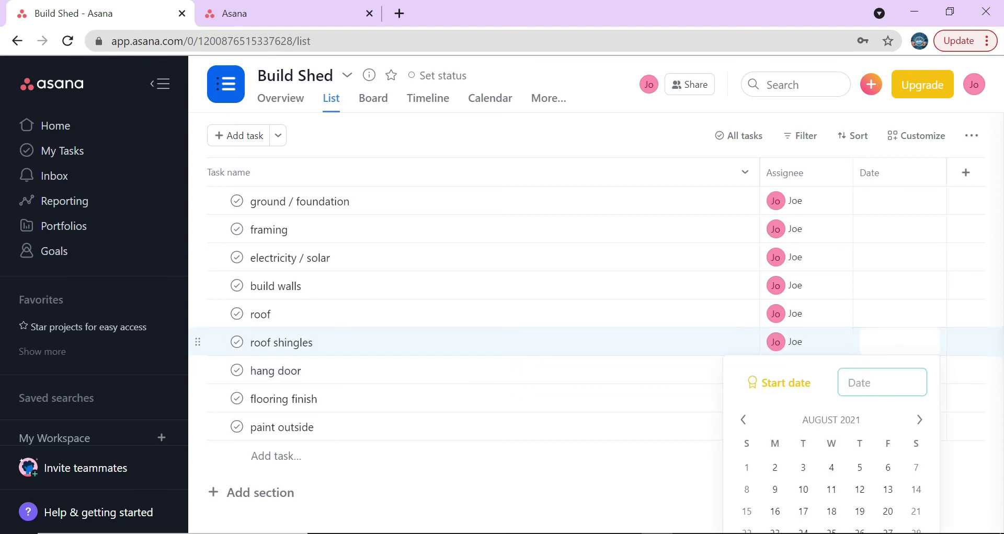
left_click(920, 421)
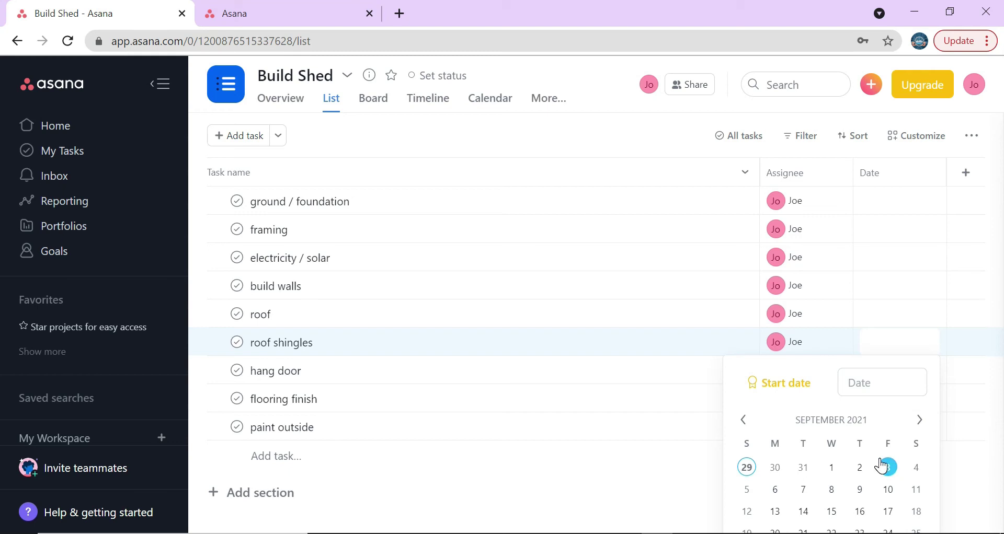
left_click(888, 511)
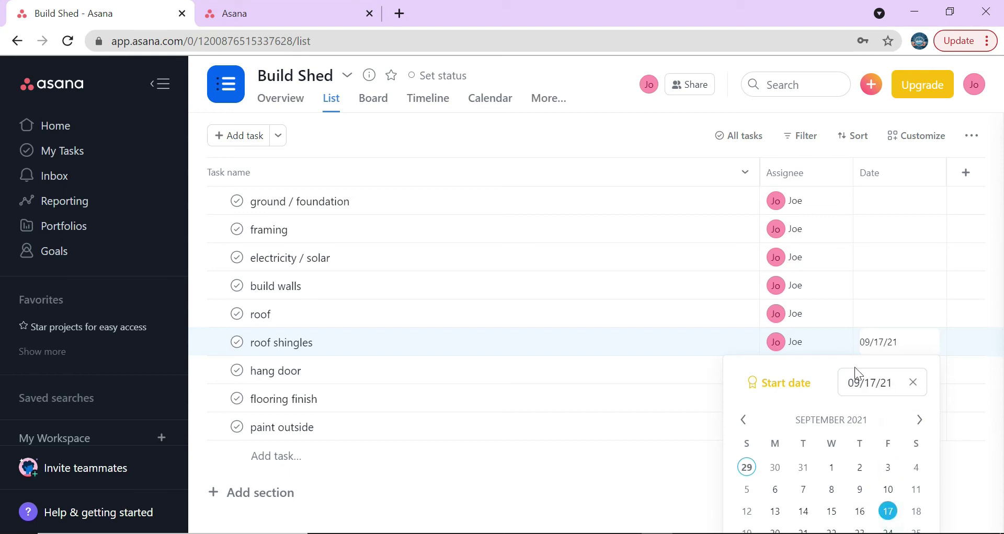
left_click(701, 497)
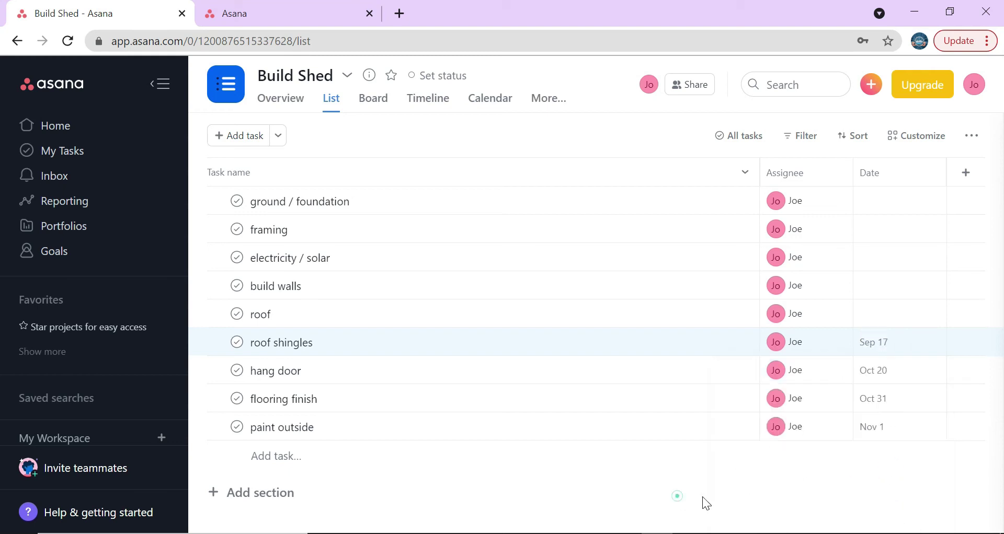
left_click(872, 374)
left_click(654, 487)
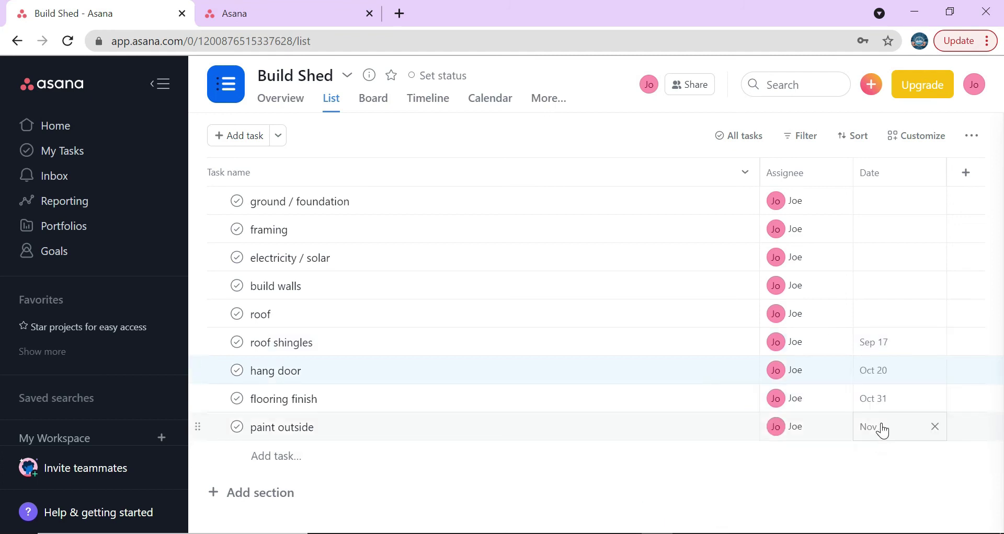
left_click(883, 342)
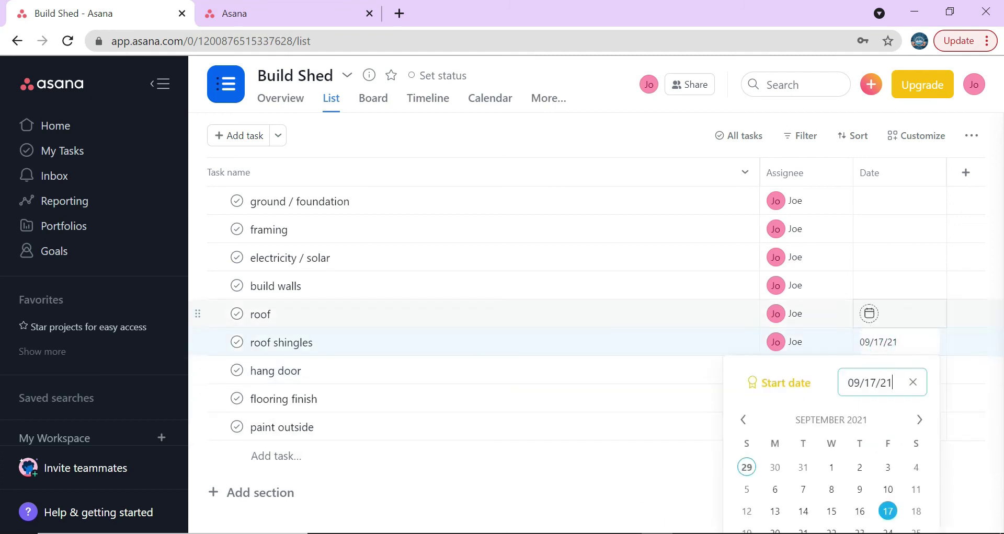
left_click(867, 341)
key("BackSpace")
key("BackSpace")
type("10")
left_click(654, 469)
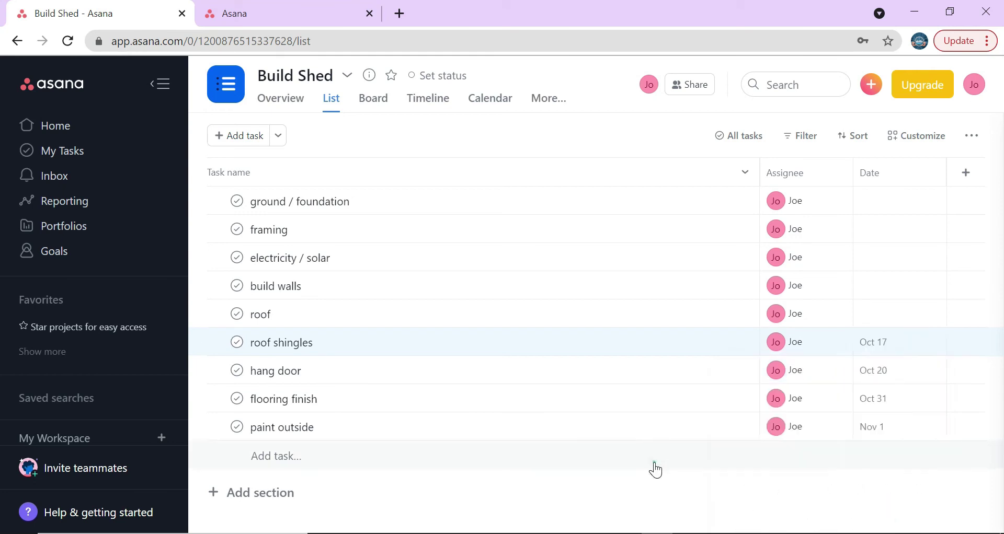
left_click(707, 523)
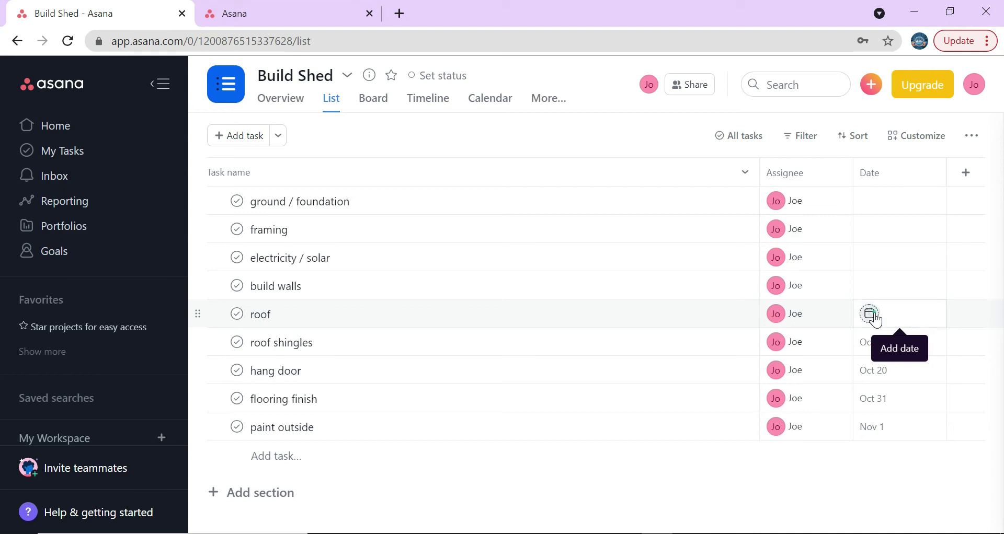
- Set the roof task's date to 10/15/21
left_click(871, 315)
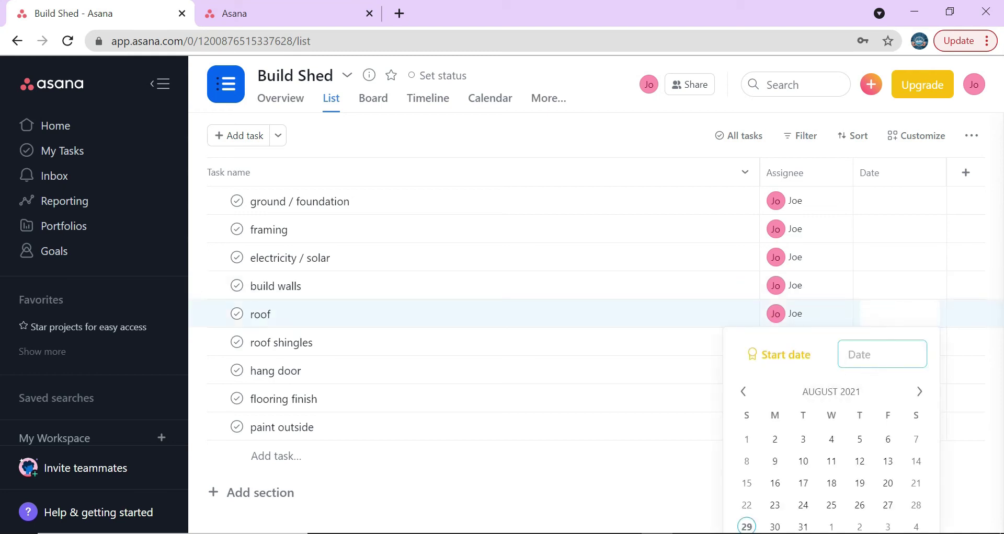
type("10/15")
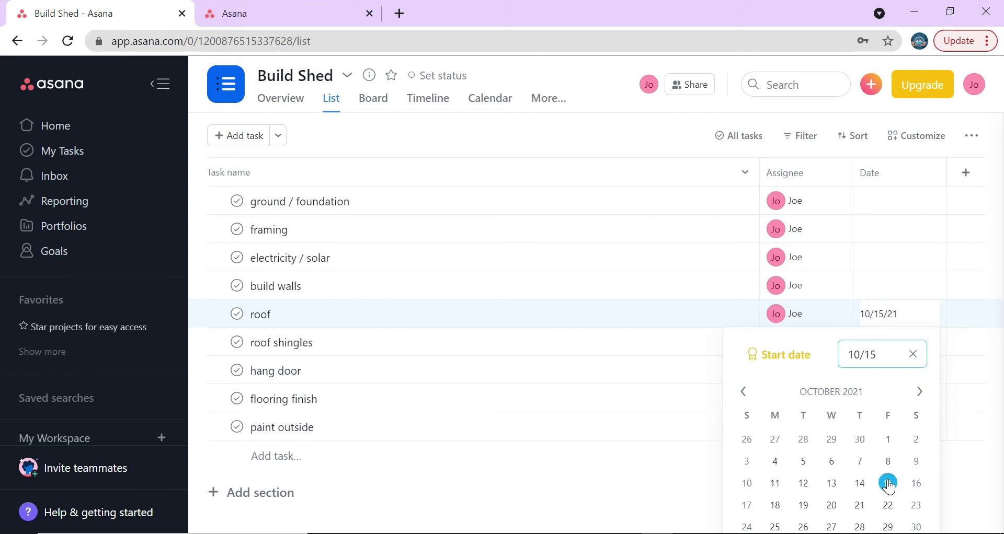
type("/")
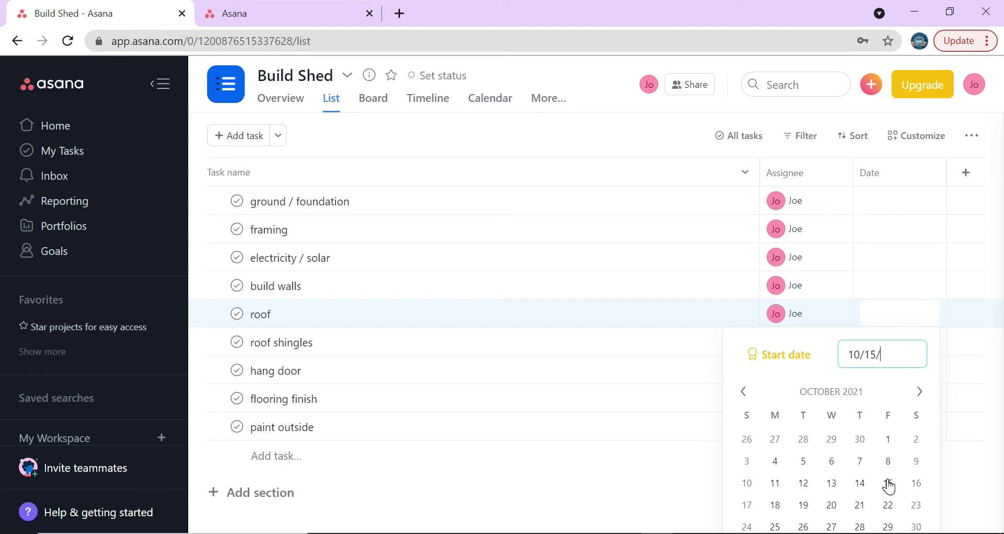
type("21")
key("Return")
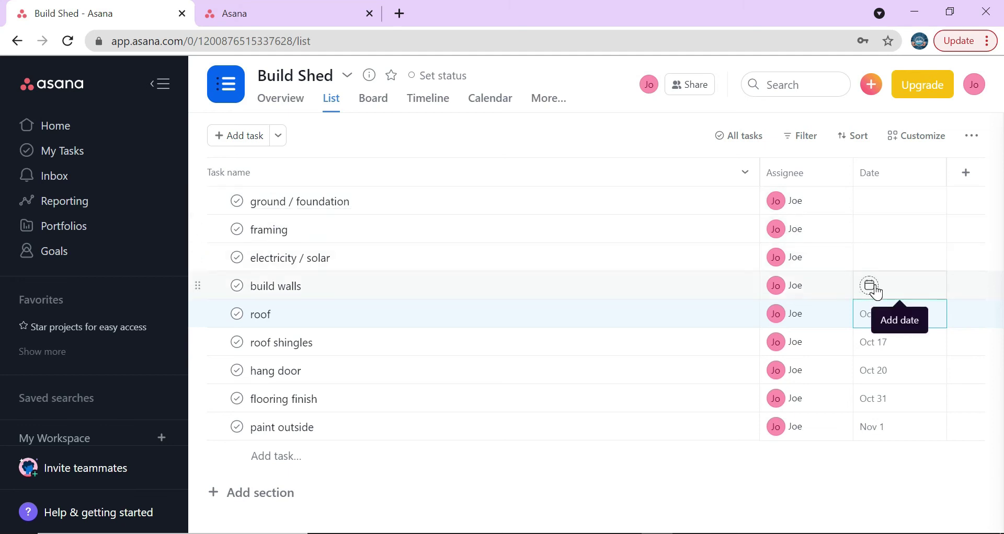
- Set build walls' due date to Oct 10
left_click(871, 287)
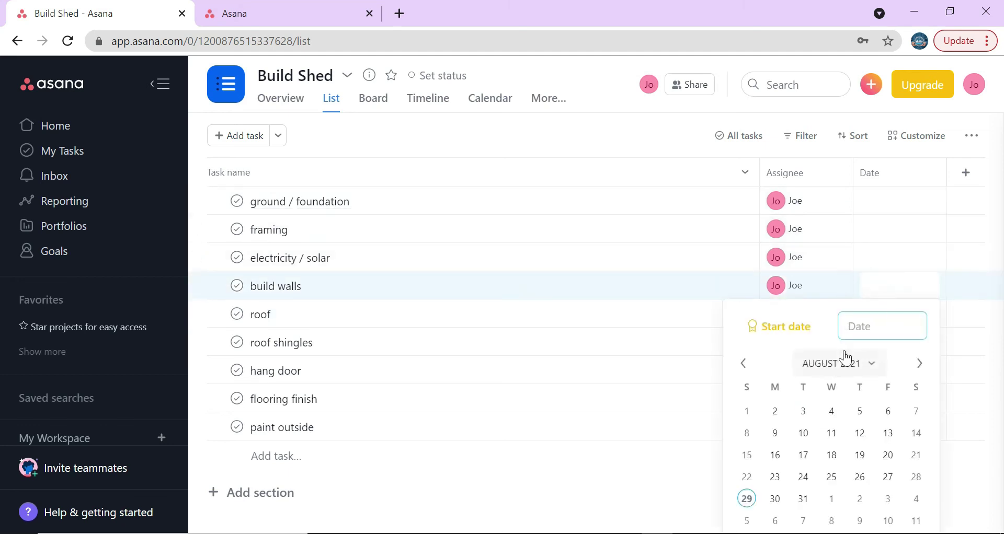
left_click(920, 365)
left_click(919, 364)
left_click(747, 455)
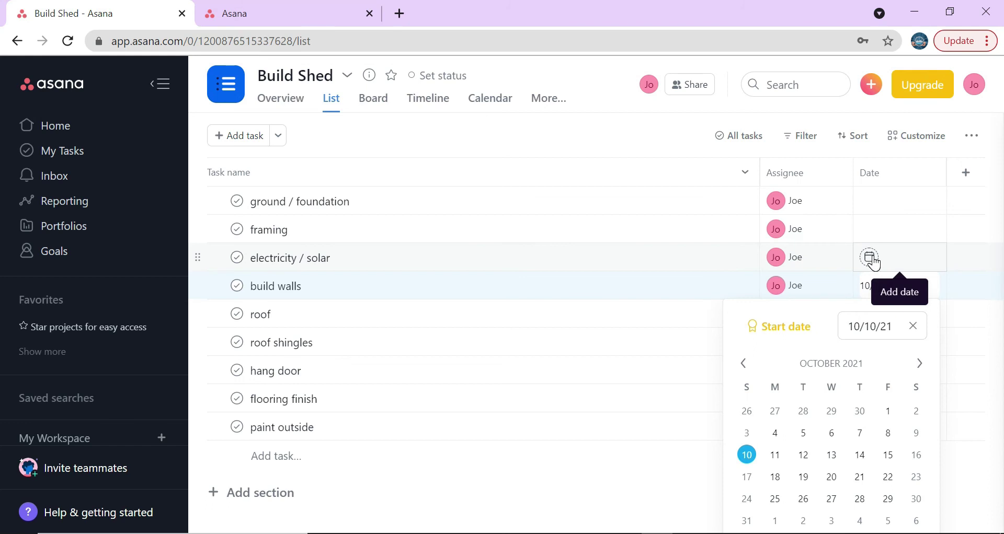
- Set electricity / solar's due date to Oct 5
left_click(870, 258)
left_click(919, 335)
left_click(919, 335)
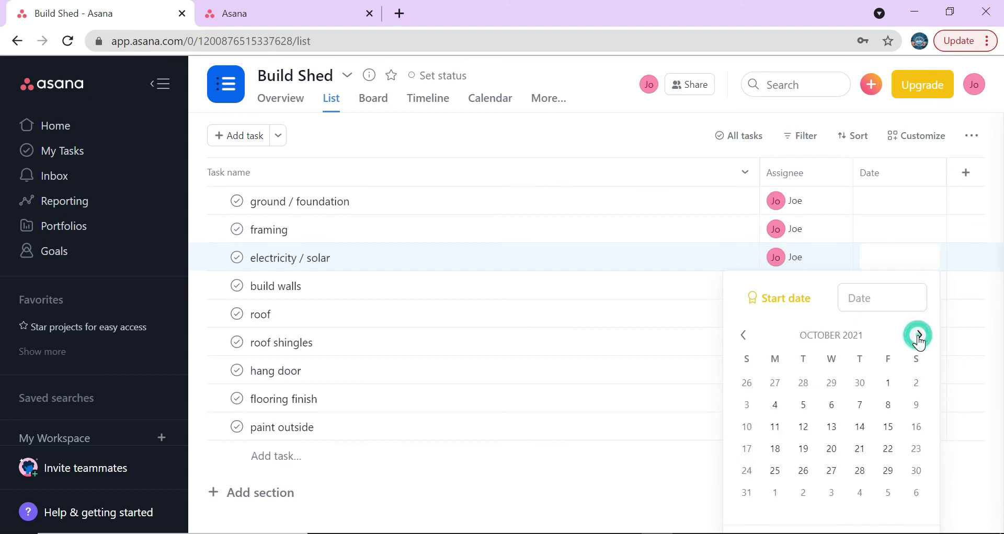
left_click(803, 405)
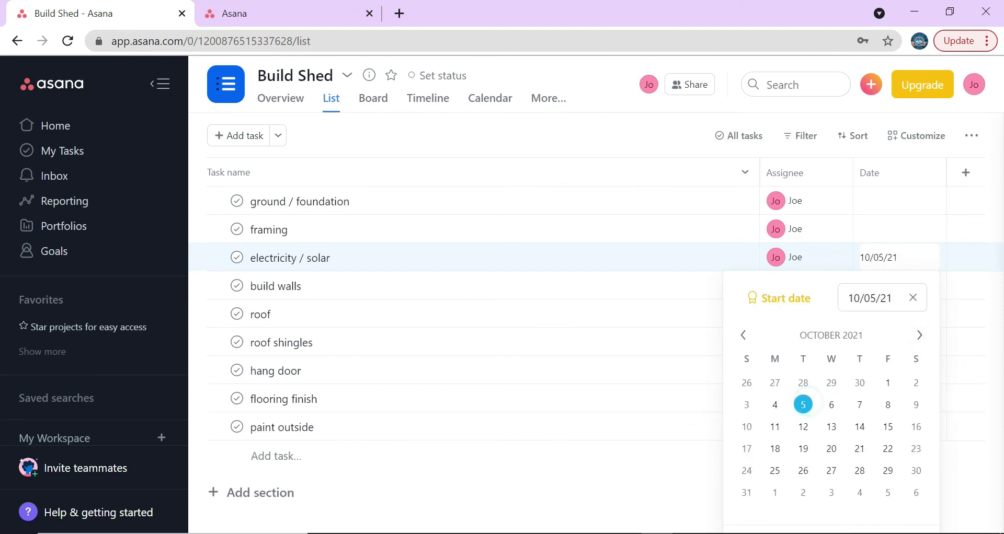
- Set framing's due date to Oct 1
left_click(883, 237)
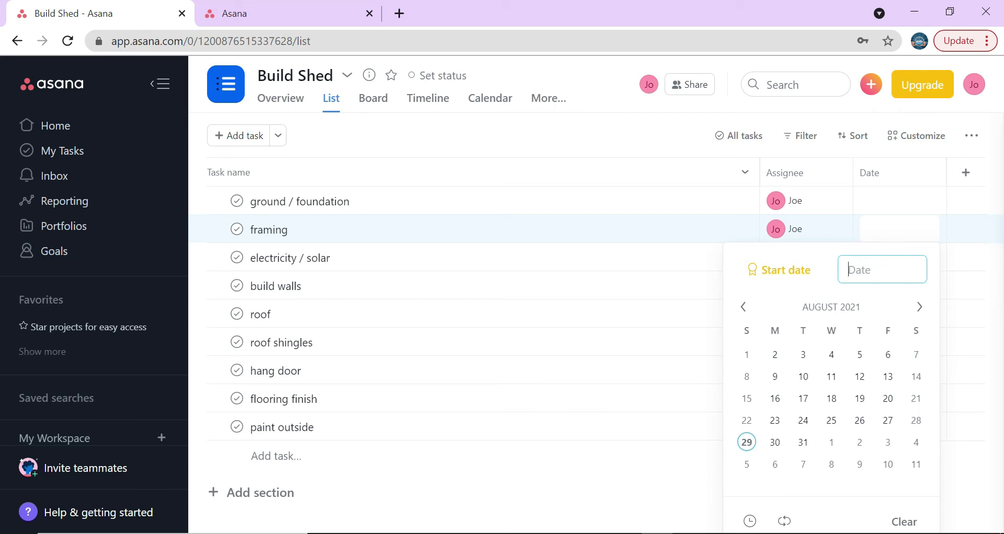
left_click(921, 308)
left_click(923, 307)
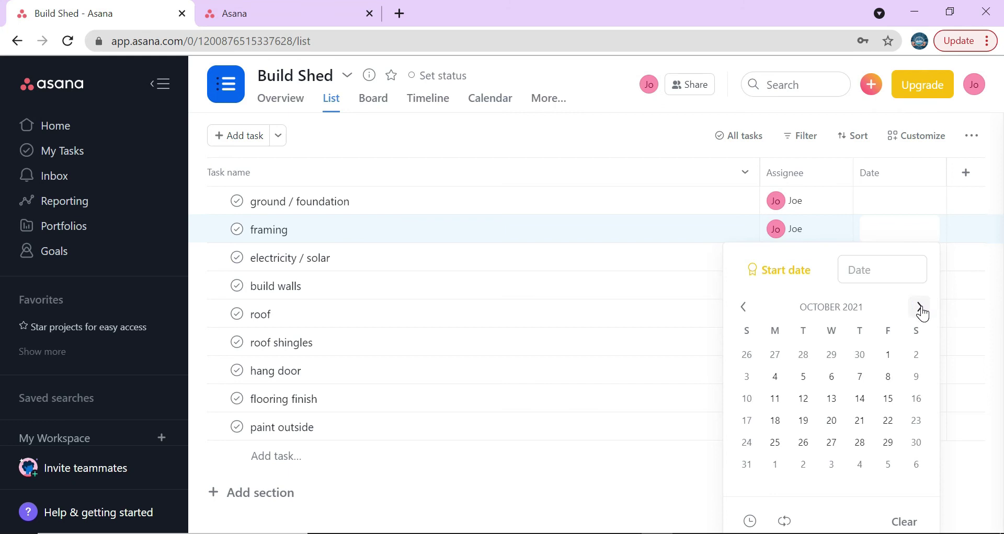
left_click(889, 355)
left_click(626, 488)
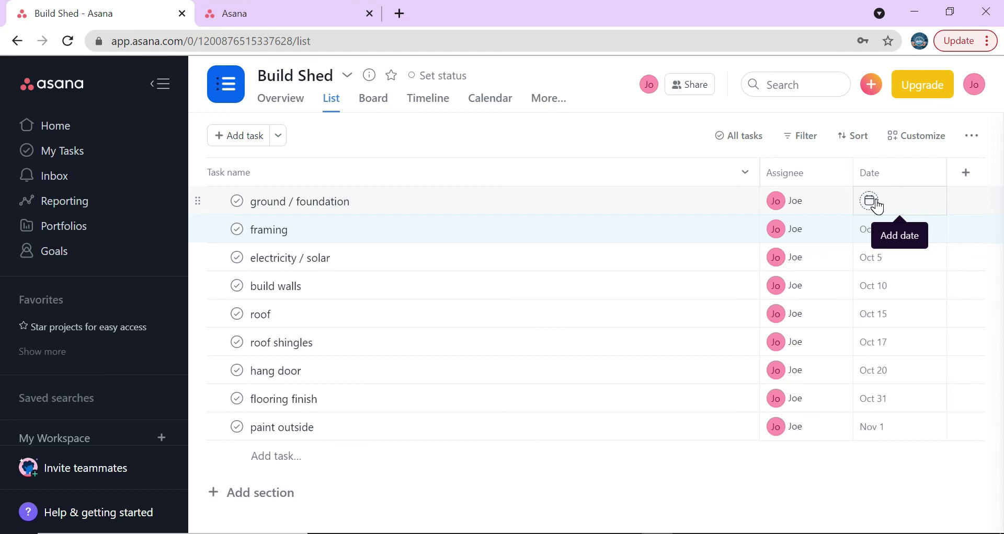
- Set ground / foundation's due date to Sep 24
left_click(870, 202)
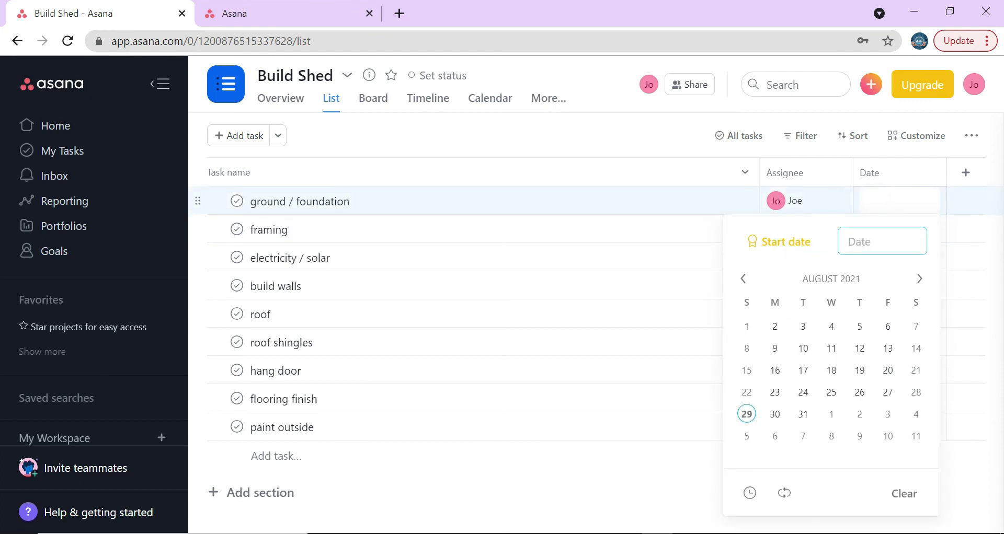
left_click(675, 489)
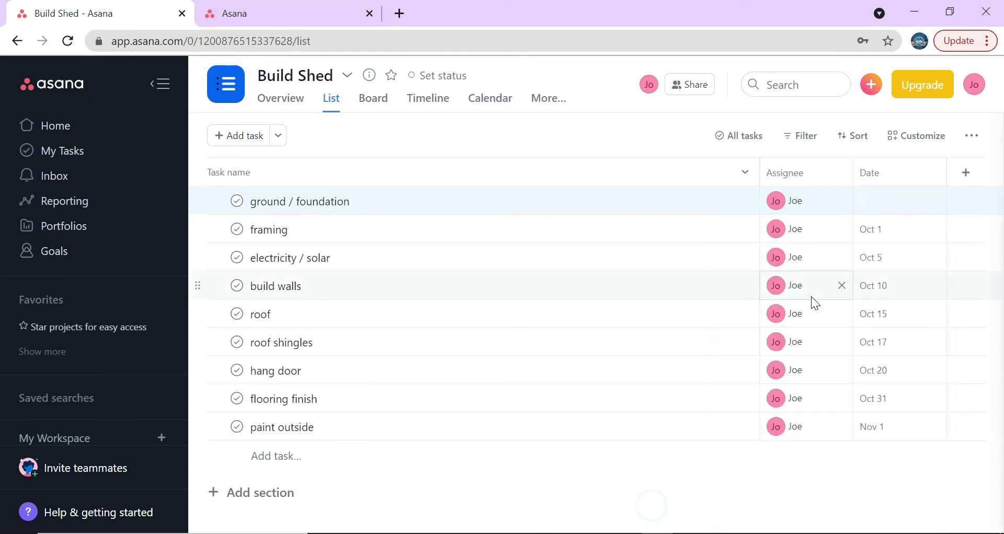
left_click(871, 202)
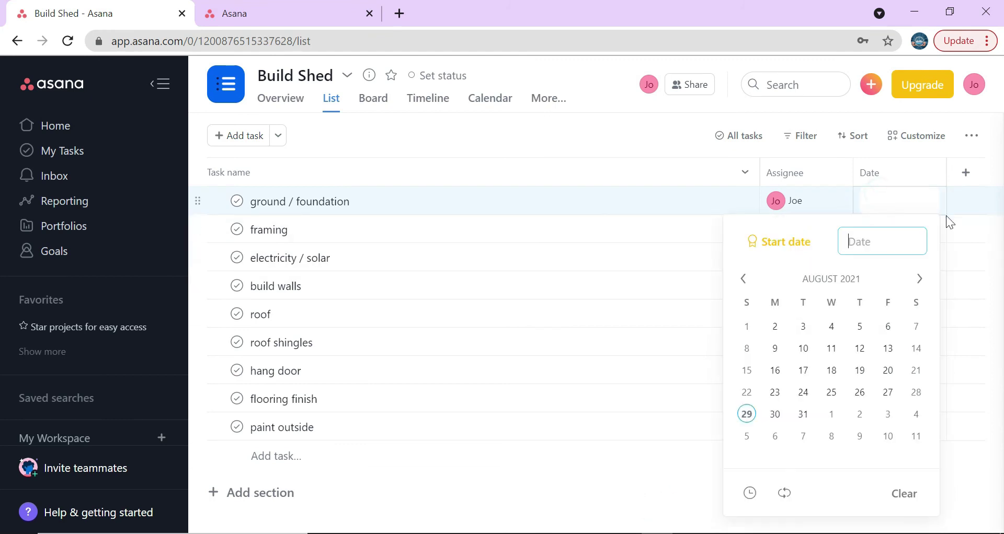
left_click(919, 280)
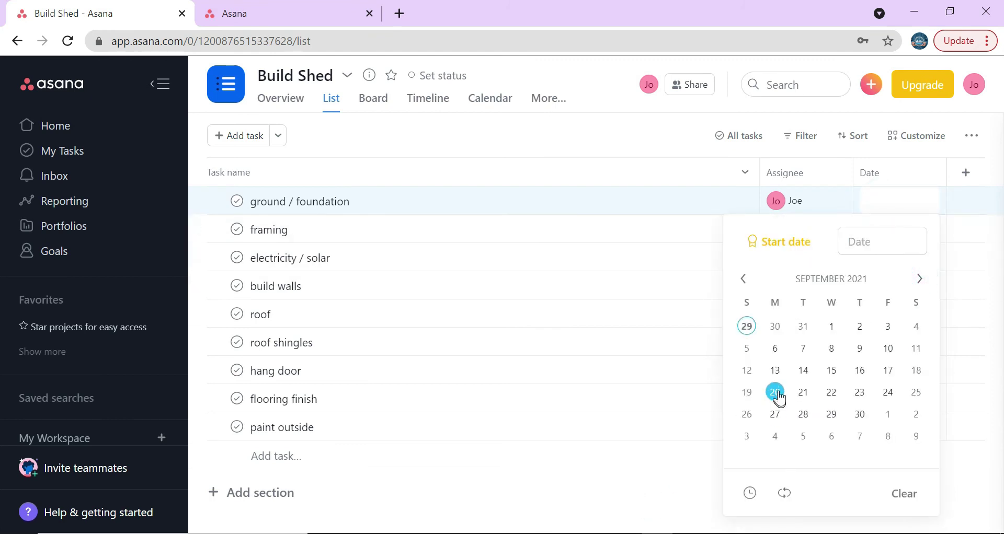
left_click(888, 393)
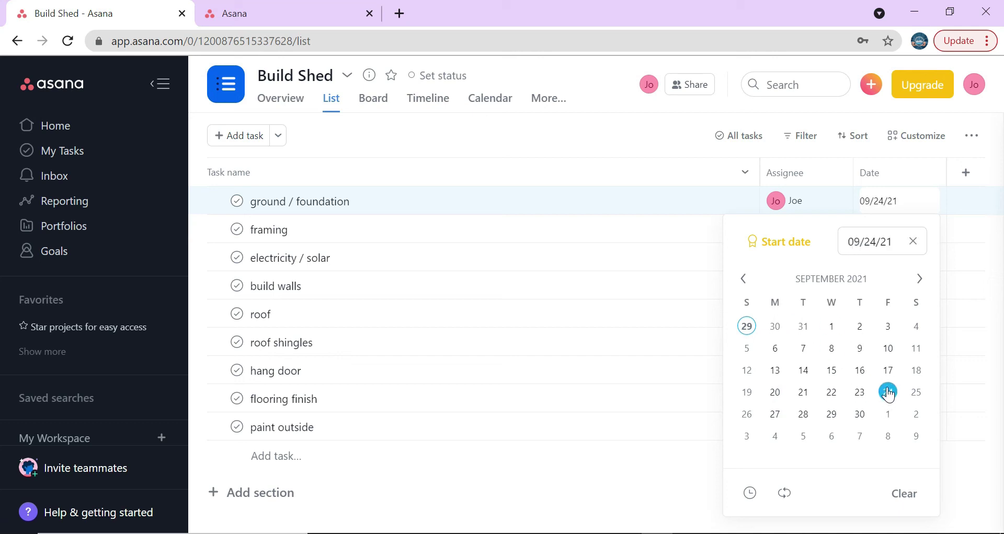
left_click(648, 502)
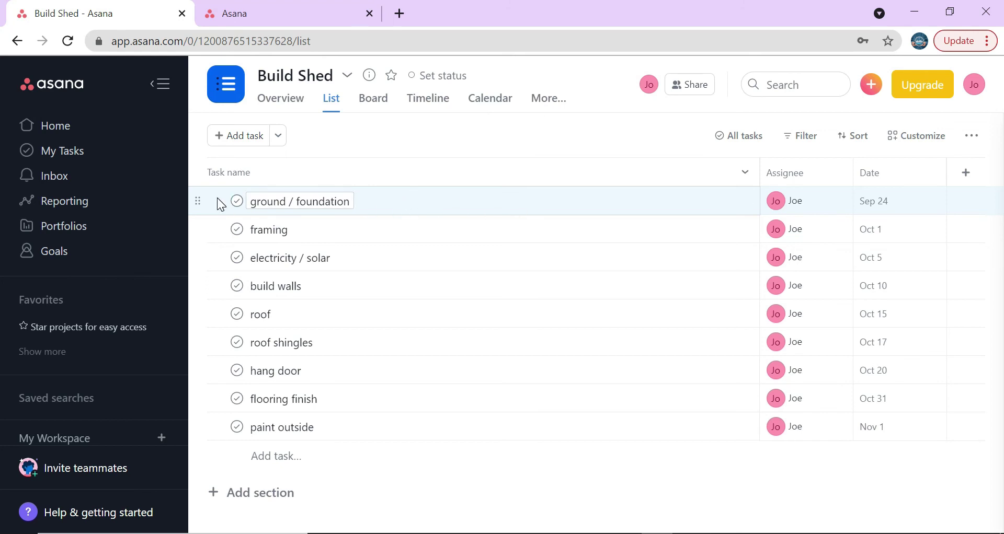
- Add a subtask named 'concrete' to ground / foundation
left_click(730, 202)
left_click(731, 202)
left_click(607, 330)
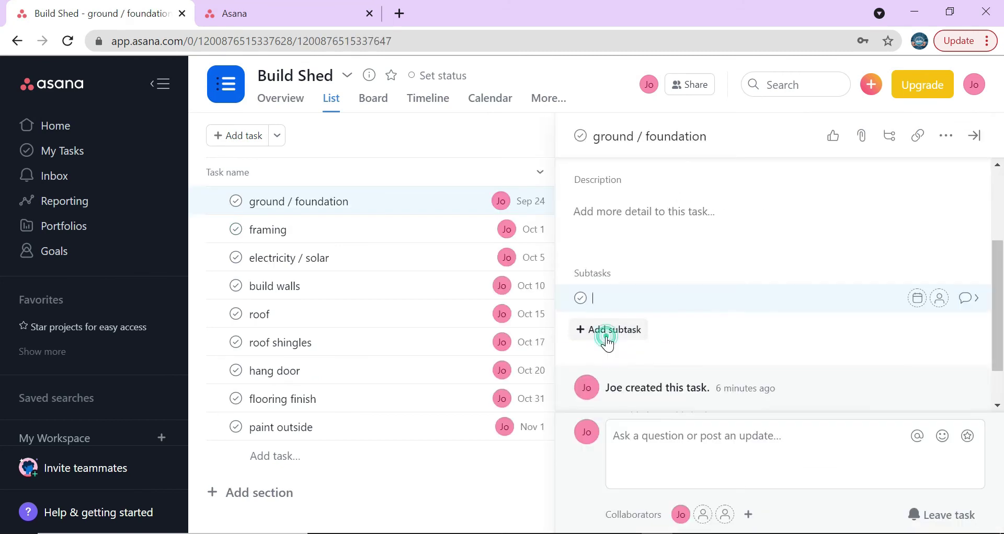
type("buy")
key("BackSpace")
key("BackSpace")
key("BackSpace")
type("concrete")
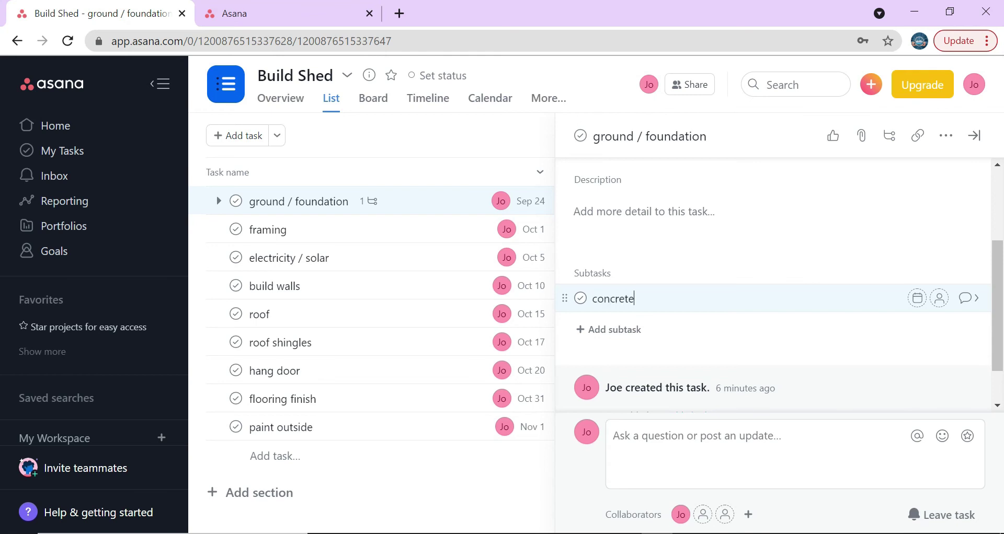
key("Return")
- Add a second subtask, 'ground work', and discard the extra empty subtask row
type("yar")
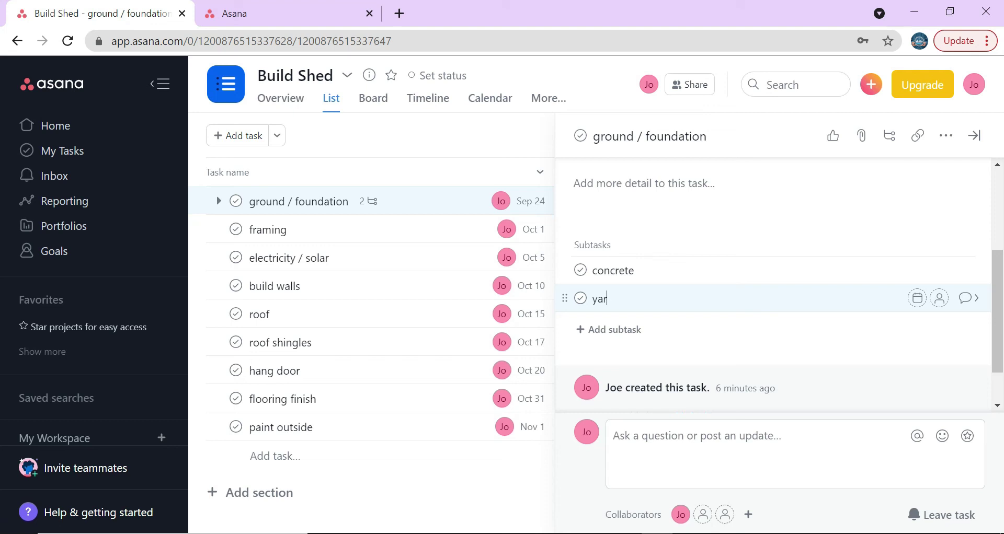
key("BackSpace")
key("BackSpace")
key("BackSpace")
type("ground")
type("work")
key("Return")
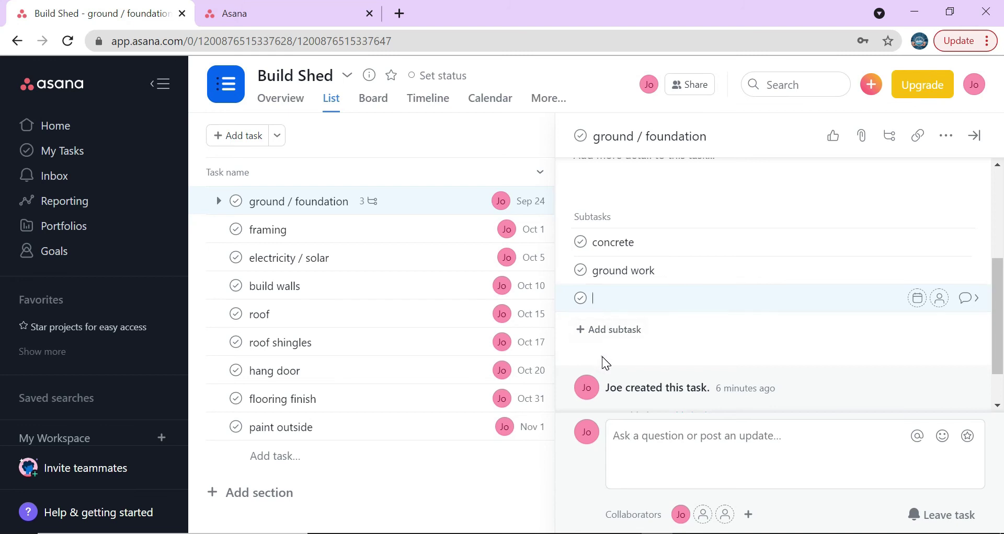
key("BackSpace")
scroll(790, 328, "up", 2)
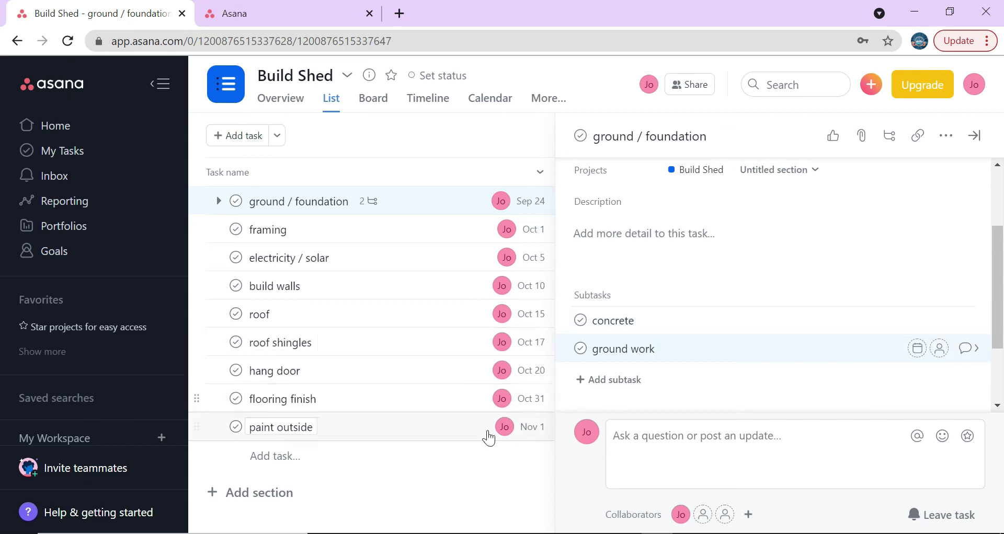
left_click(479, 496)
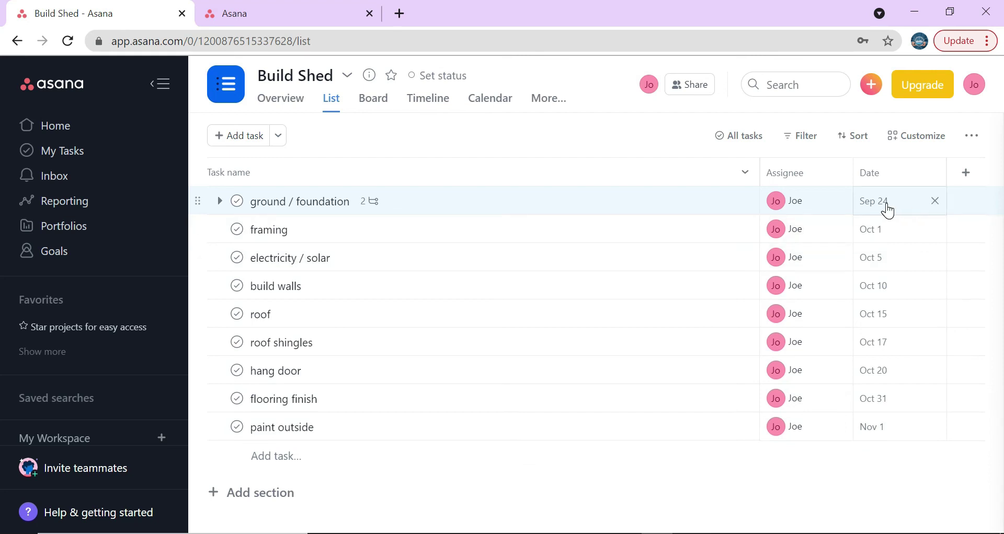
- Expand ground / foundation so concrete and ground work appear nested beneath it
left_click(369, 204)
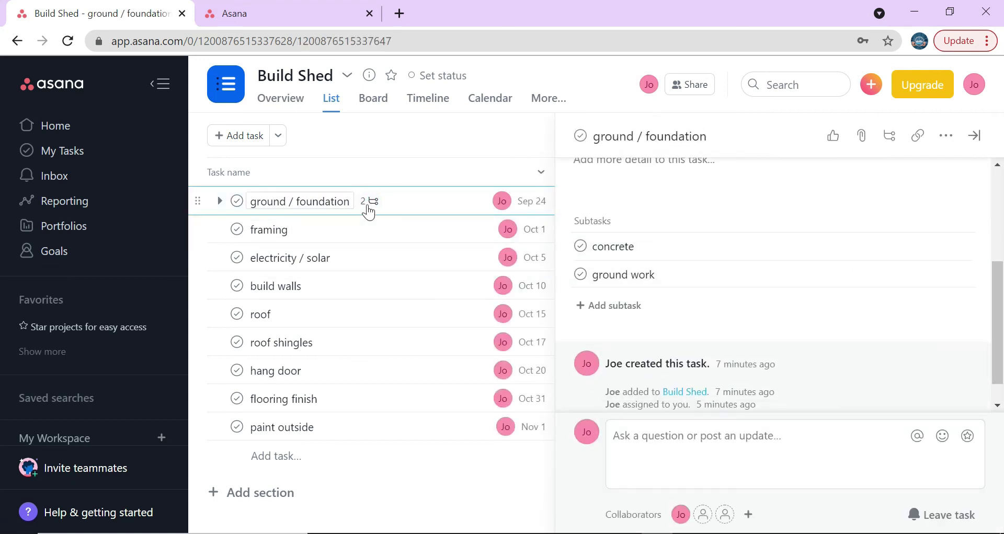
left_click(397, 135)
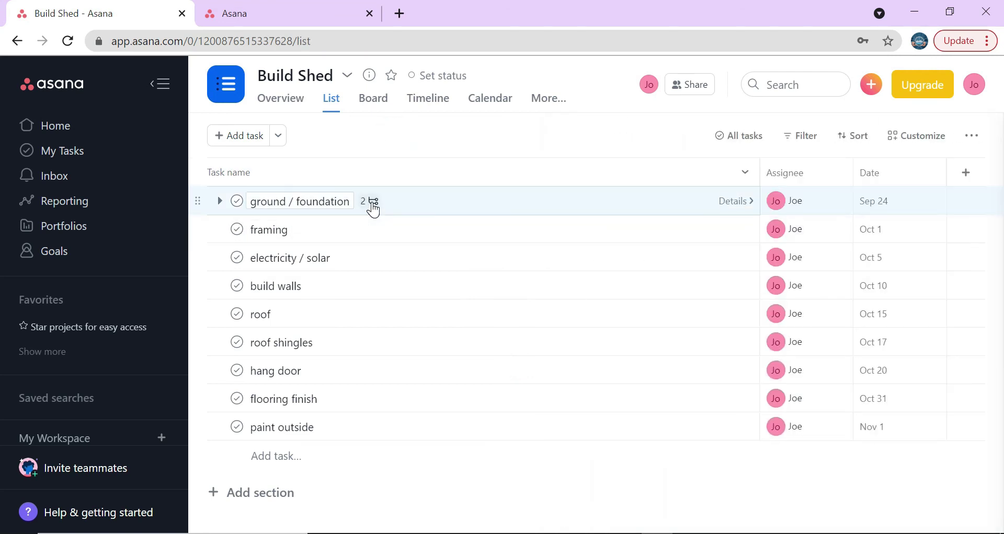
left_click(373, 209)
scroll(362, 280, "down", 1)
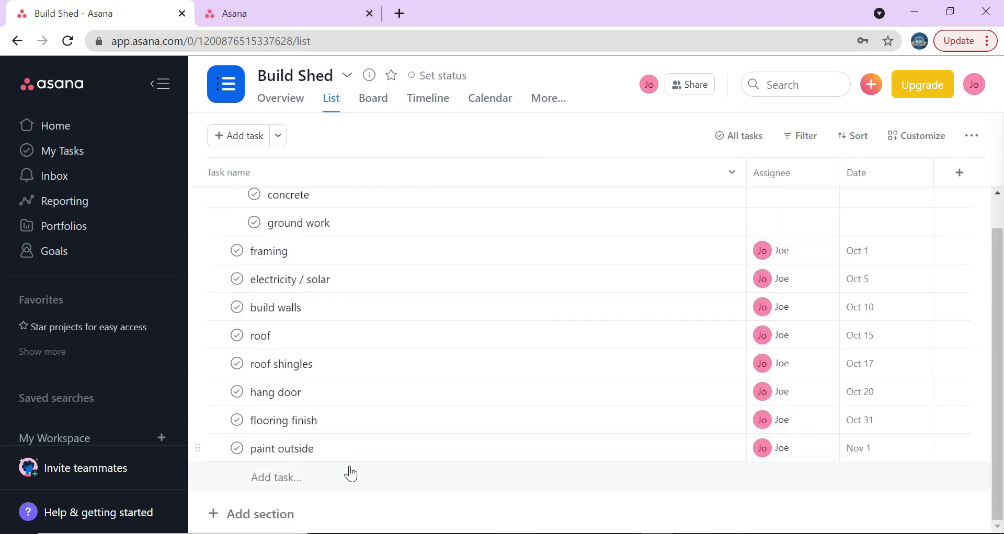
scroll(421, 332, "up", 1)
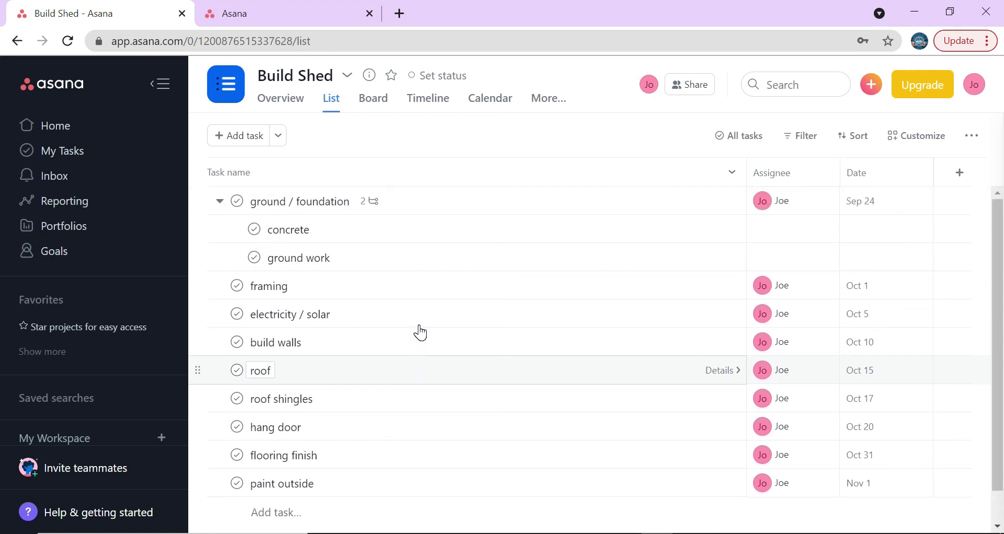
- Add a new section named 'Foundation' to the Build Shed list
left_click(223, 207)
left_click(222, 206)
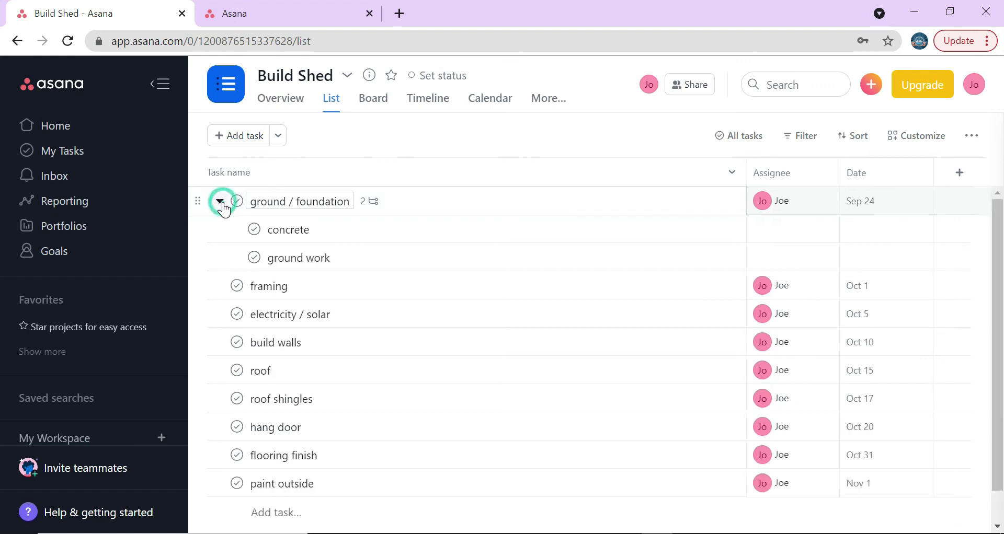
scroll(231, 285, "down", 1)
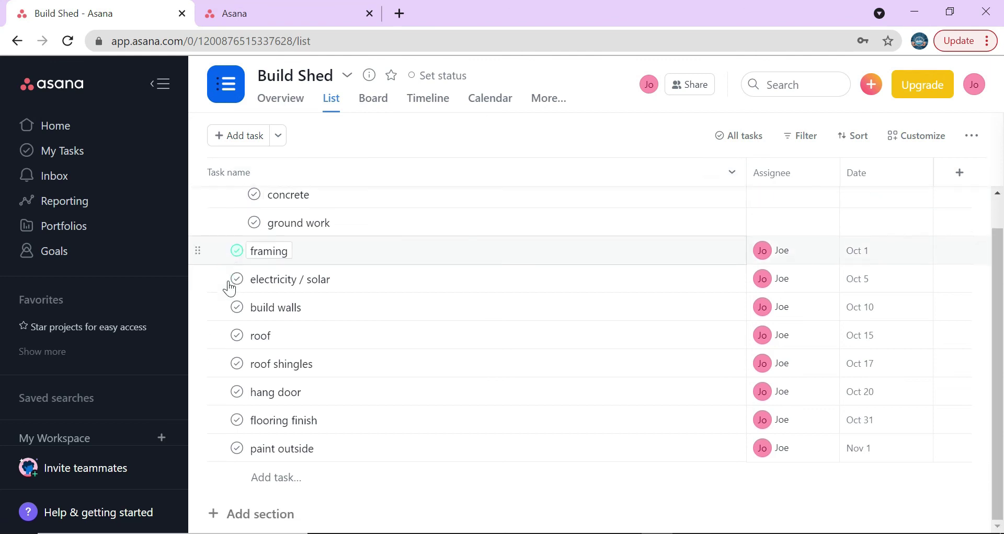
left_click(281, 517)
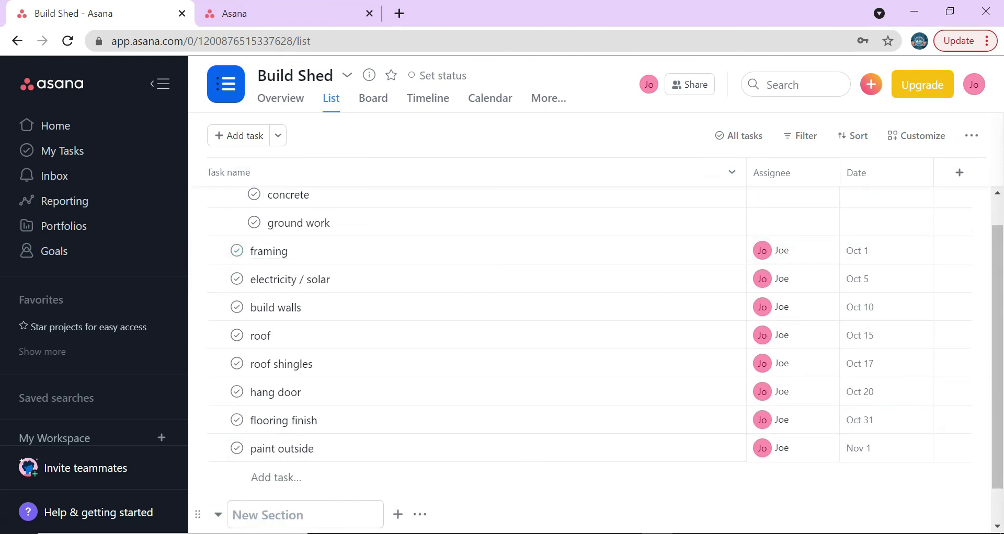
type("Foundation")
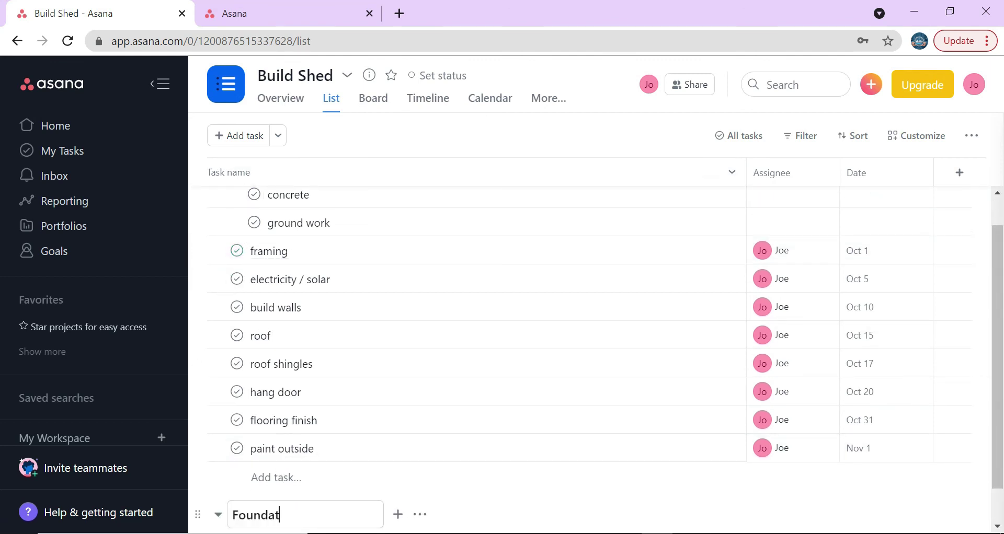
key("Return")
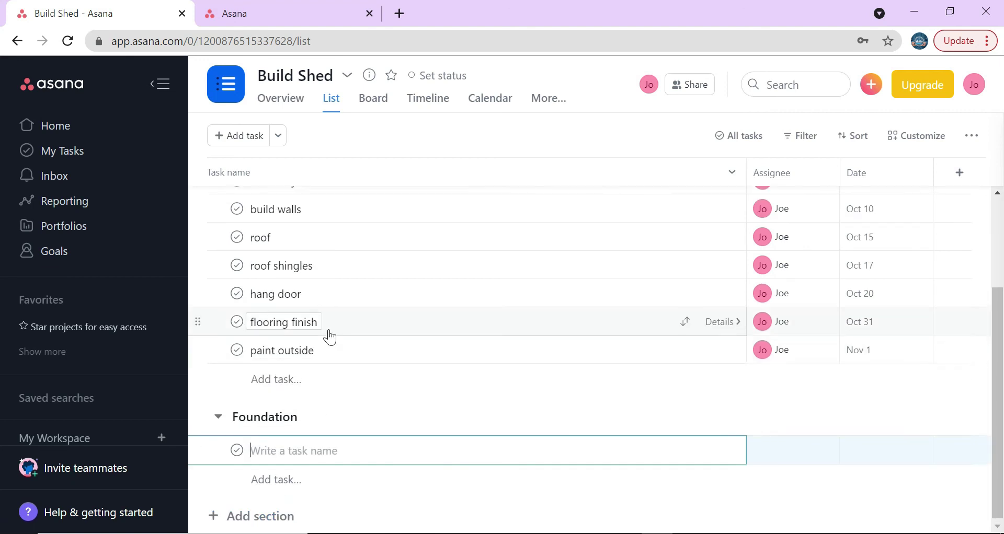
- Move ground / foundation into Foundation and drag that section to the top
scroll(329, 332, "up", 4)
left_click_drag(197, 201, 224, 191)
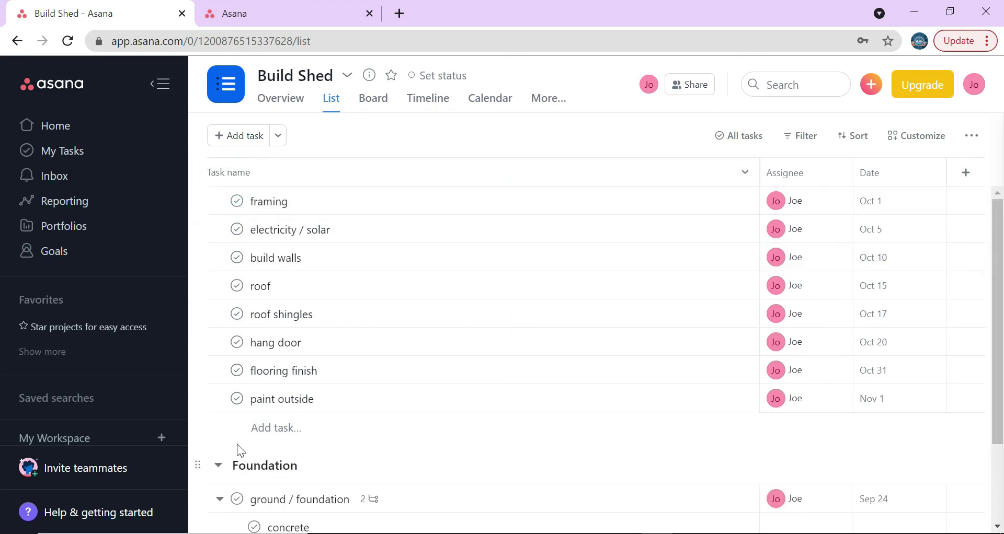
left_click_drag(197, 465, 213, 217)
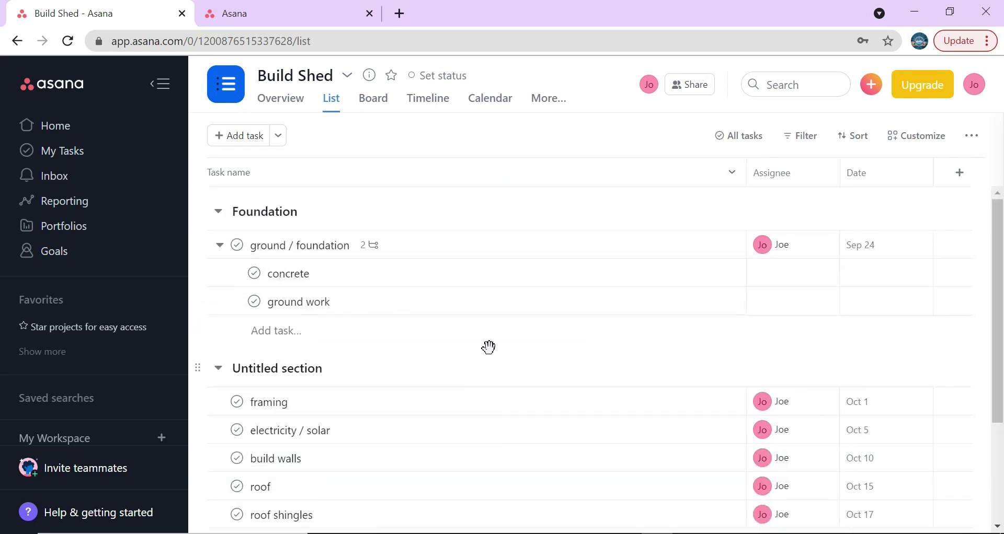
- Dismiss the task options menu and select the ground work subtask in Build Shed
left_click(516, 351)
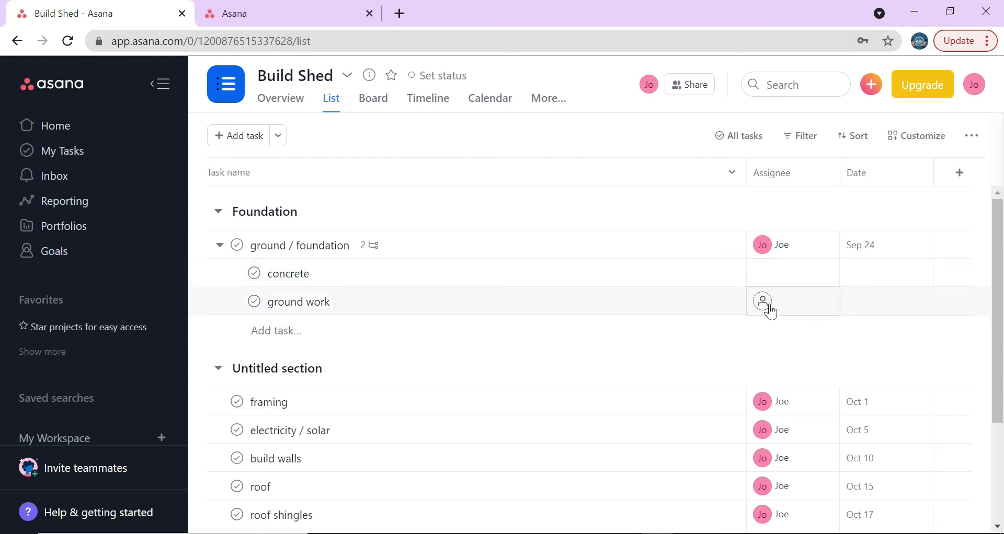
scroll(520, 318, "down", 2)
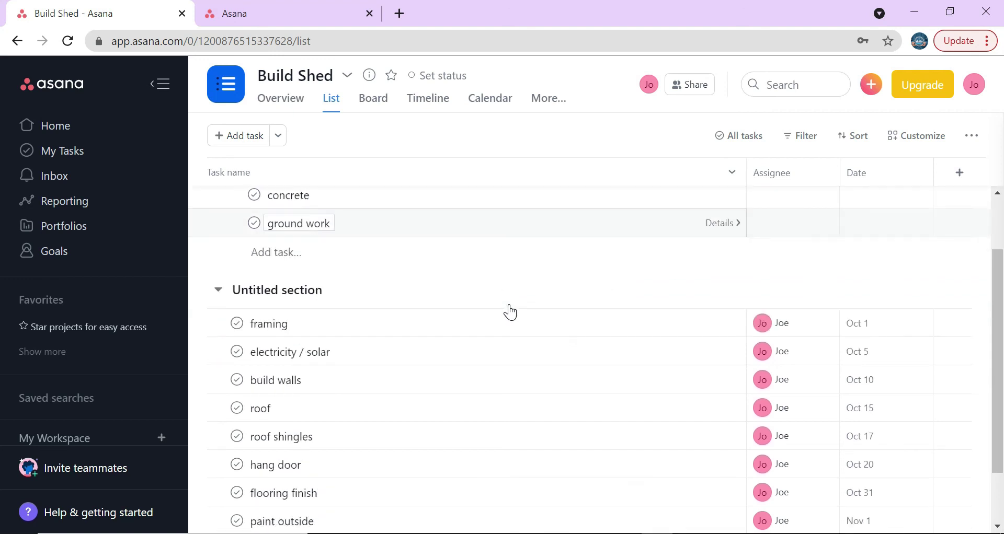
scroll(328, 261, "up", 2)
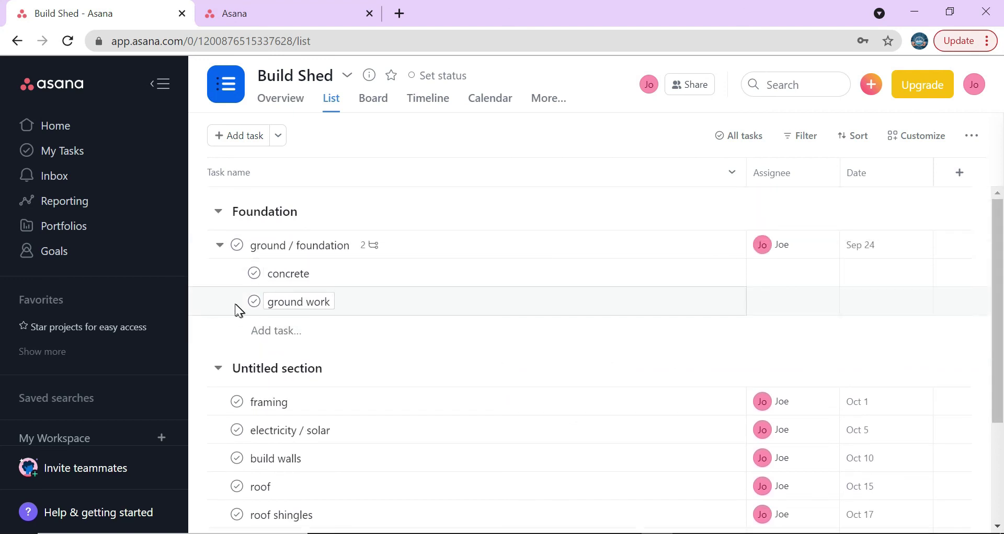
left_click(218, 304)
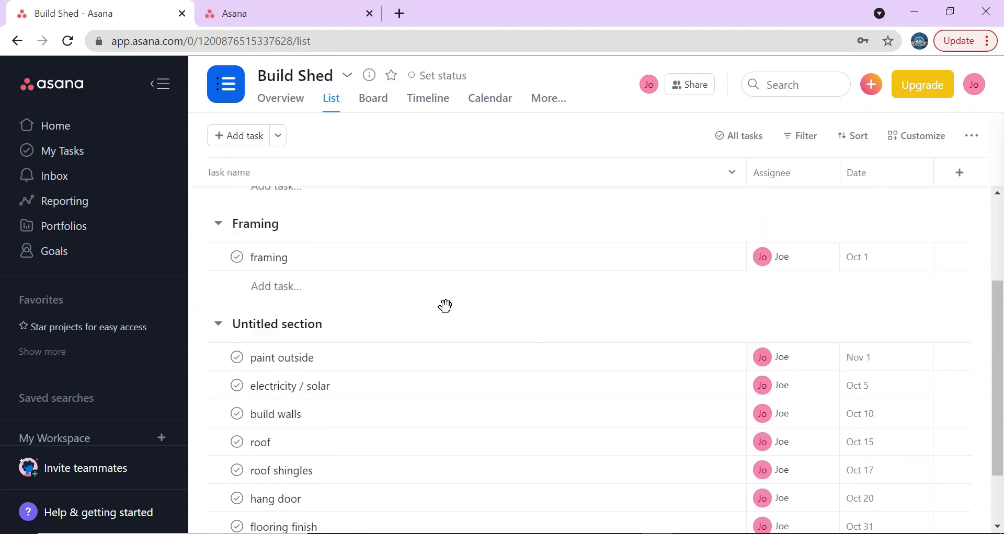
scroll(469, 399, "down", 2)
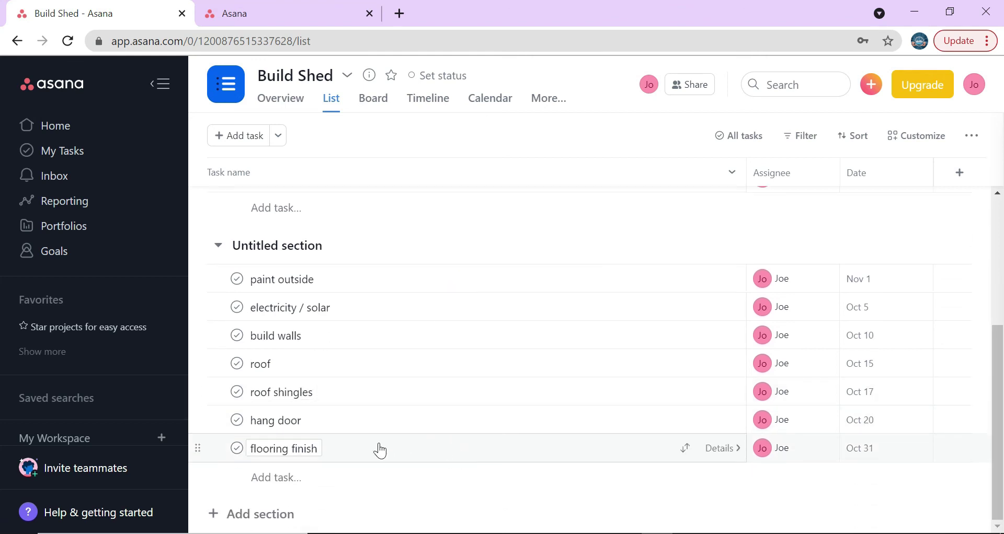
scroll(380, 451, "up", 5)
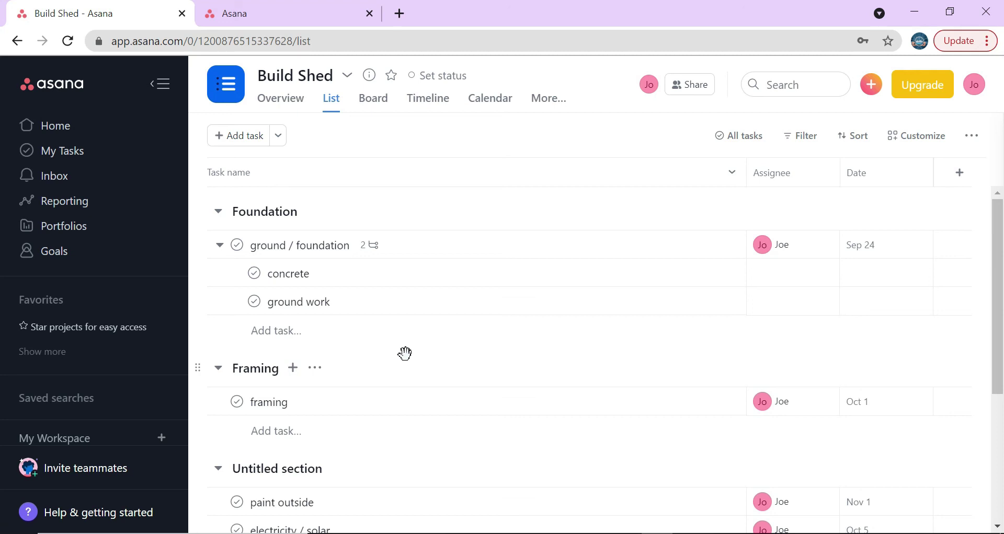
- From the home page, start a blank project named 'Personal Tasks'
left_click(67, 128)
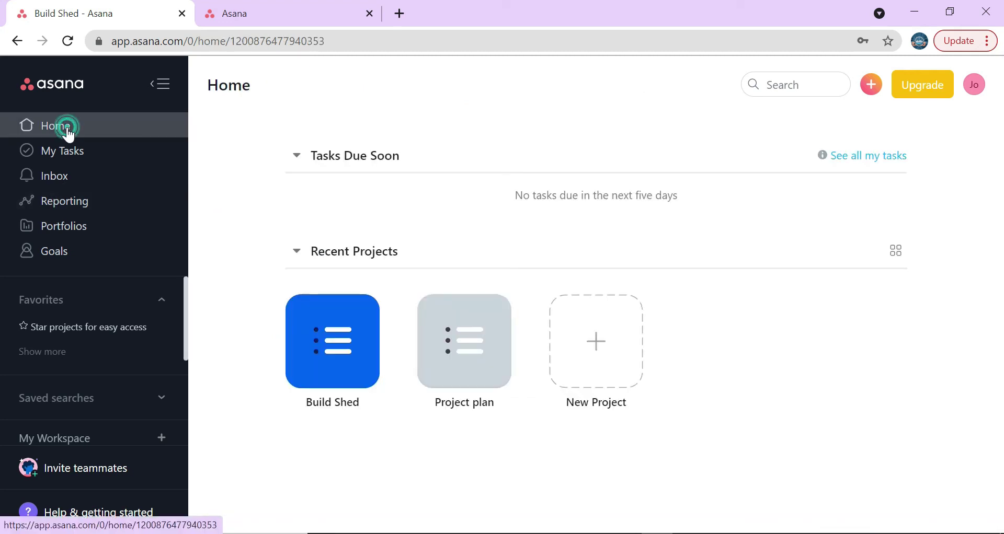
left_click(596, 339)
left_click(386, 291)
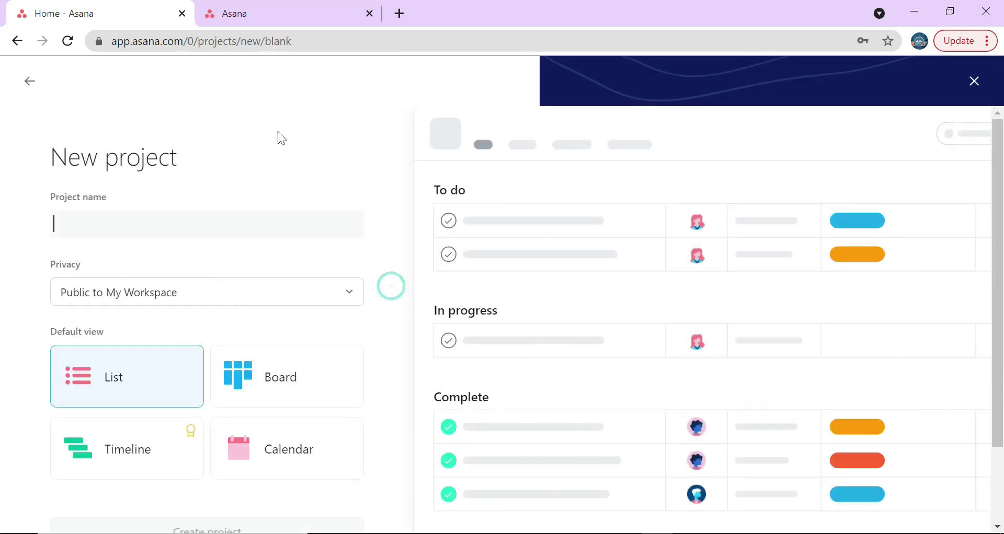
type("Perso")
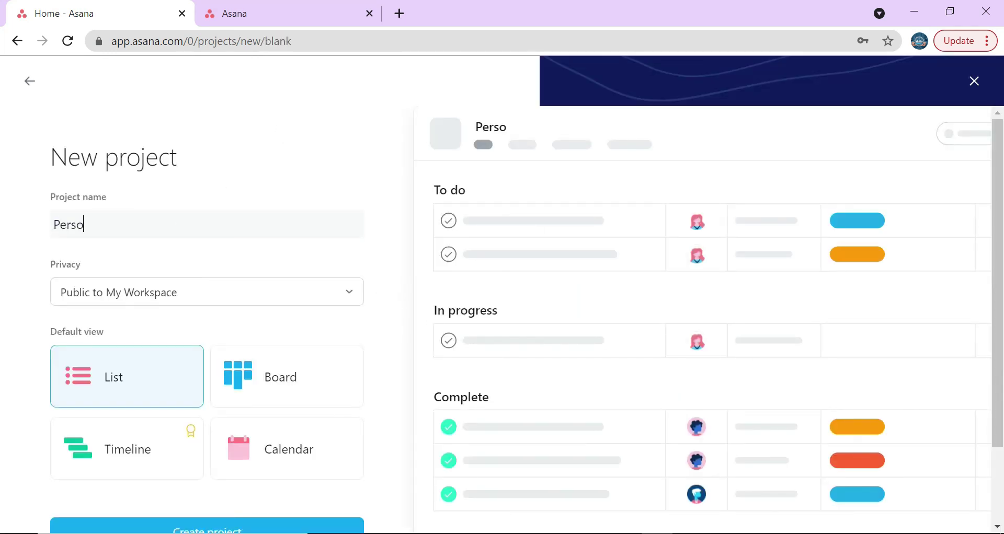
type("nal Tasks")
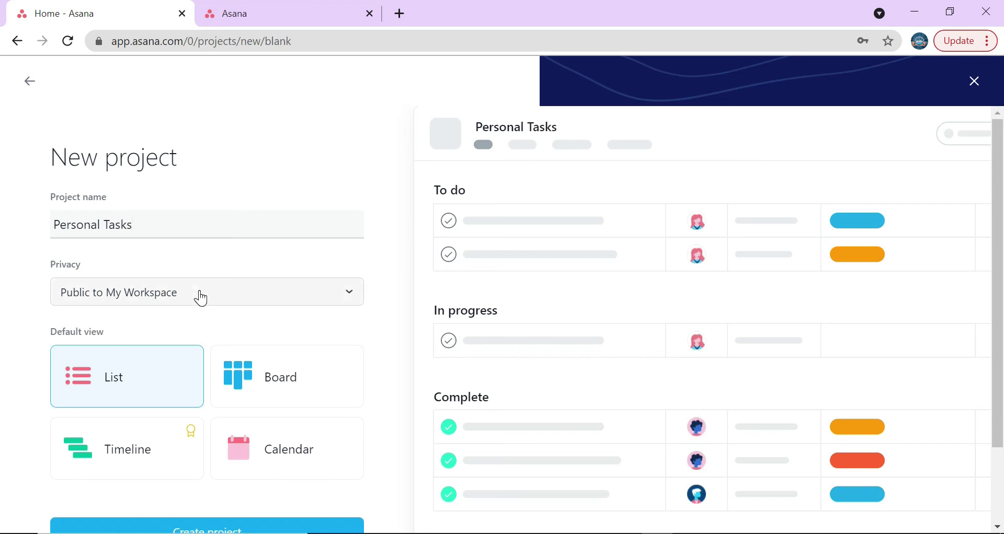
- Keep List as the default layout, create the project and begin its first task
left_click(141, 371)
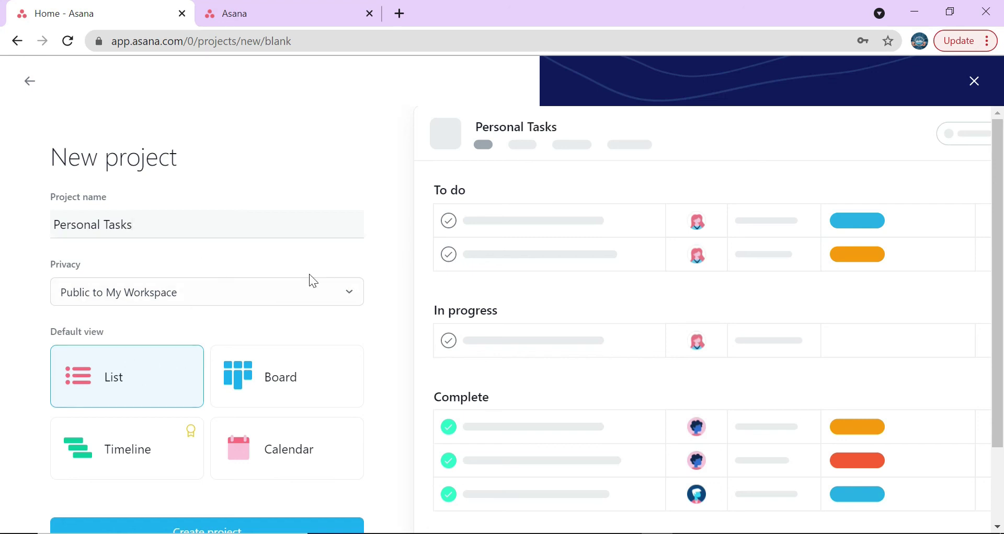
scroll(267, 395, "down", 2)
left_click(249, 452)
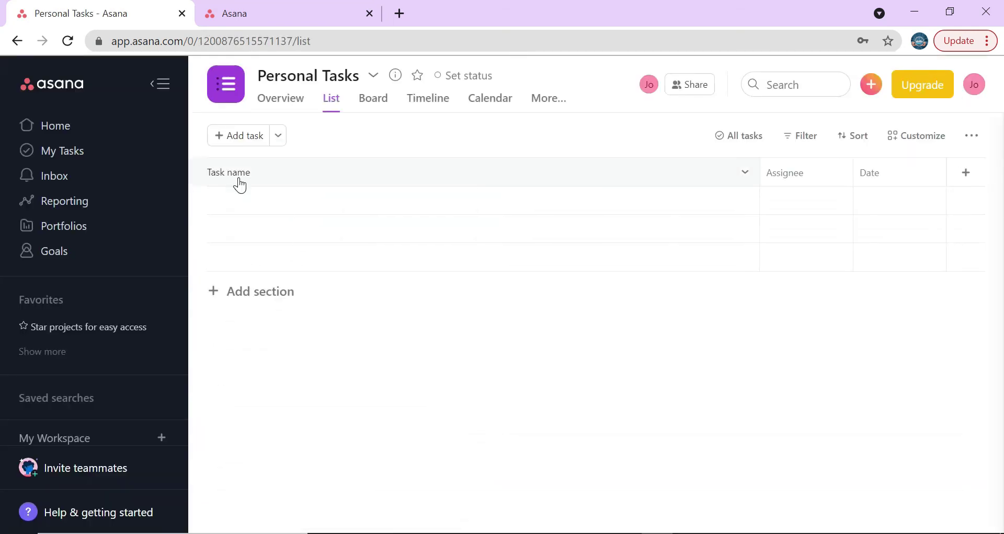
left_click(238, 179)
- Add tasks 'Make Asana admin video', 'Upload Asana video' and 'Report for work'
left_click(270, 200)
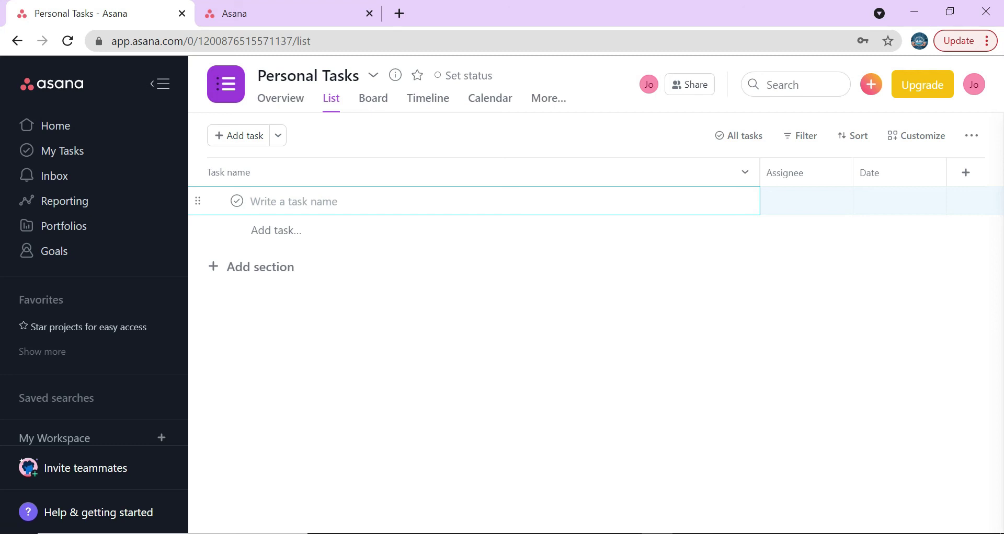
type("Make Asana admin video")
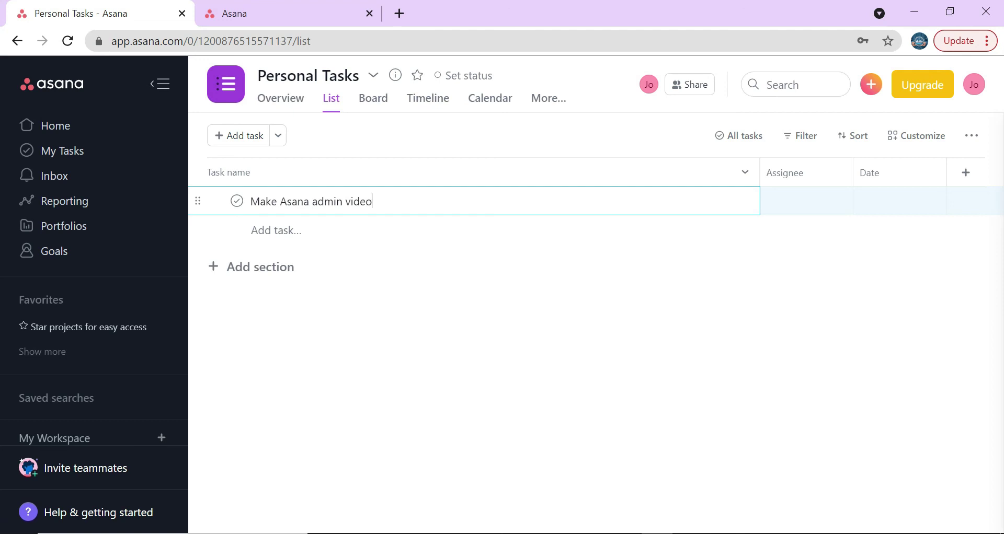
key("Return")
type("Upload Asana video")
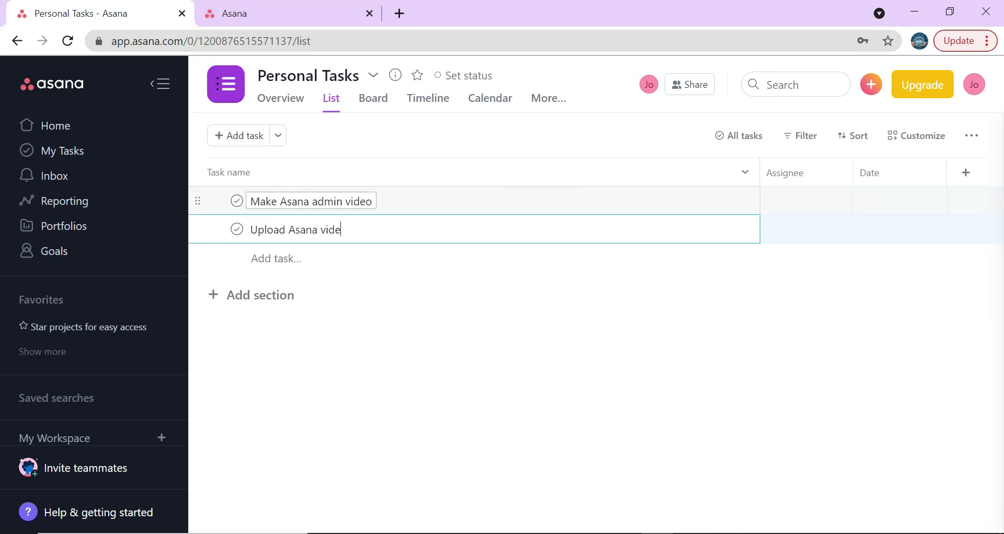
key("Return")
type("Repor")
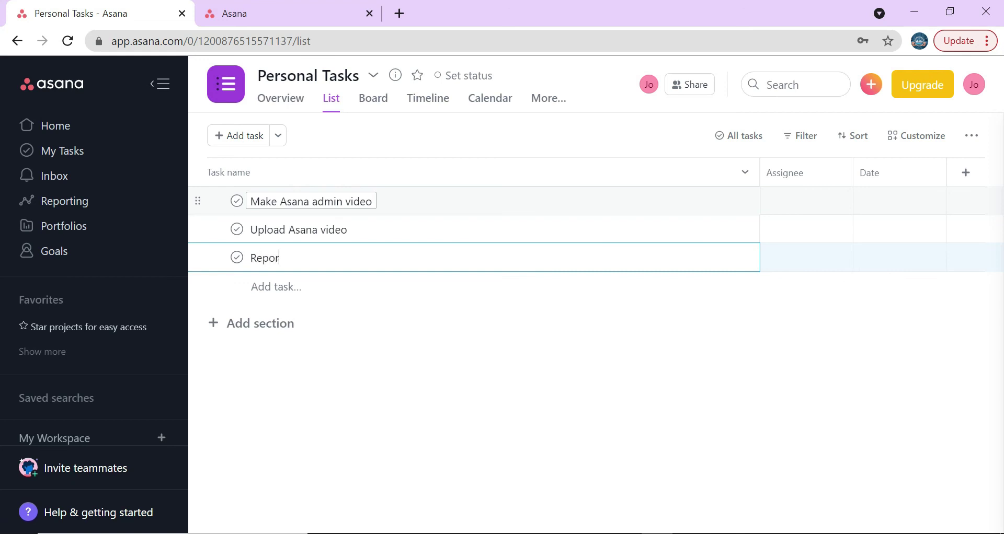
type("t for work")
key("Return")
- Add tasks 'Homework for school', 'Certification exam' and 'task 88', then close the new row
type("Homework for school")
key("Return")
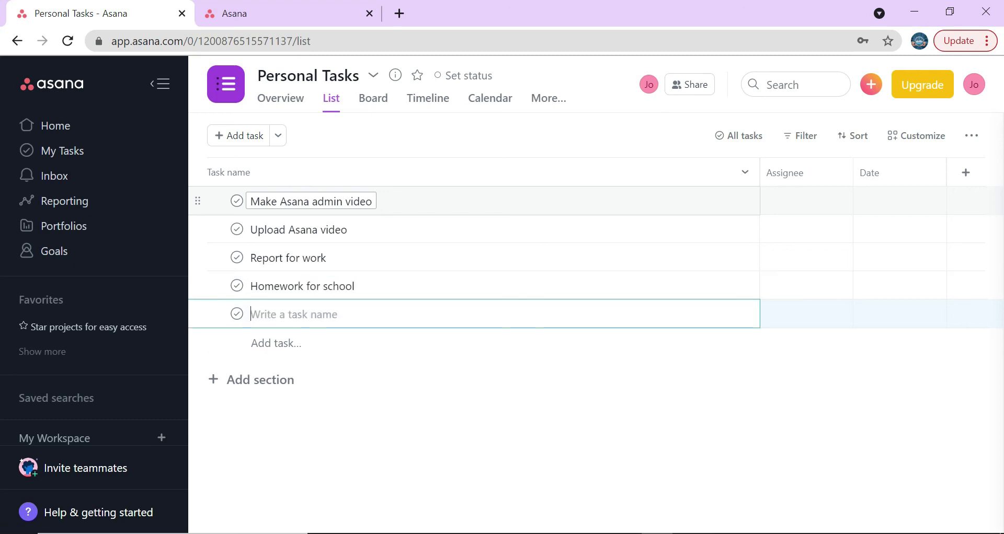
type("Certification")
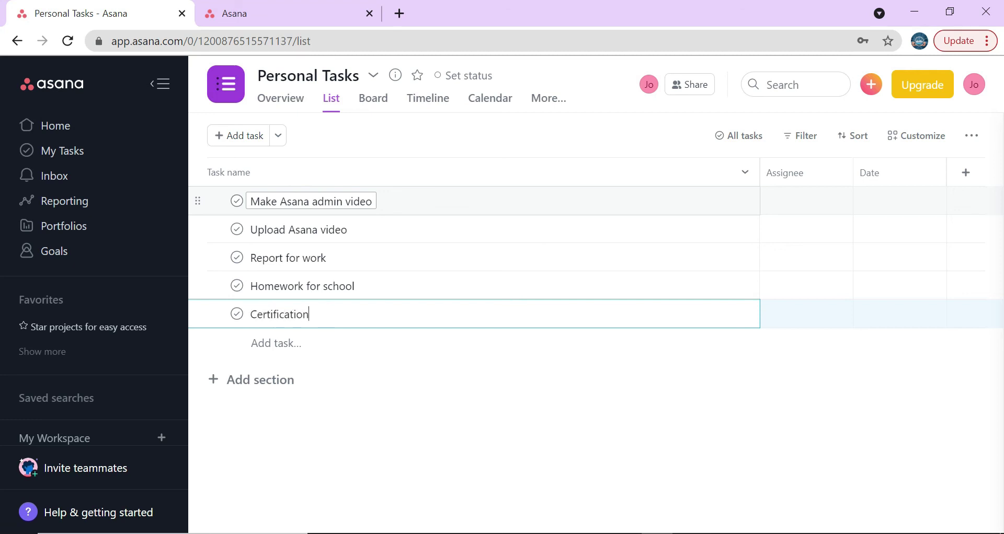
type(" te")
key("BackSpace")
key("BackSpace")
type("exam")
key("Return")
type("task 88")
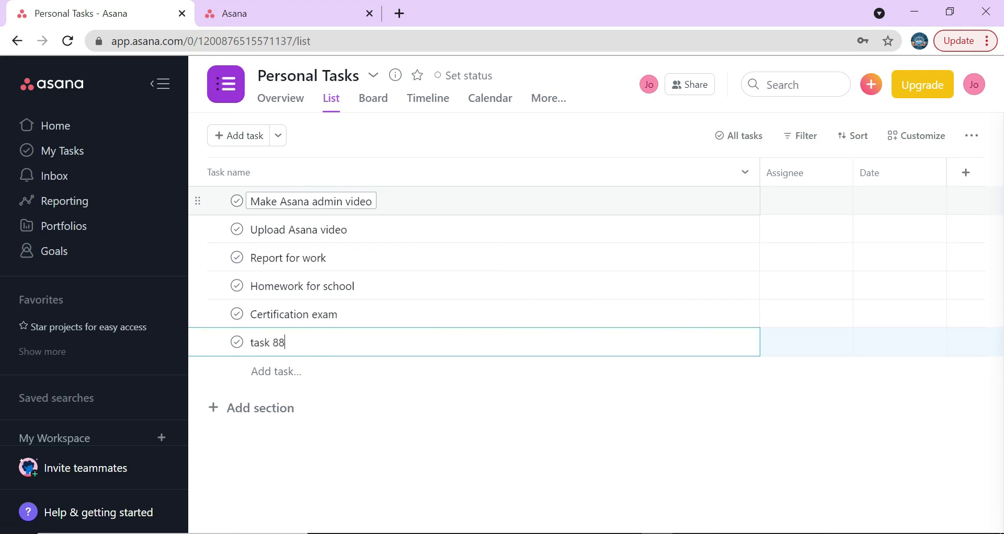
key("Return")
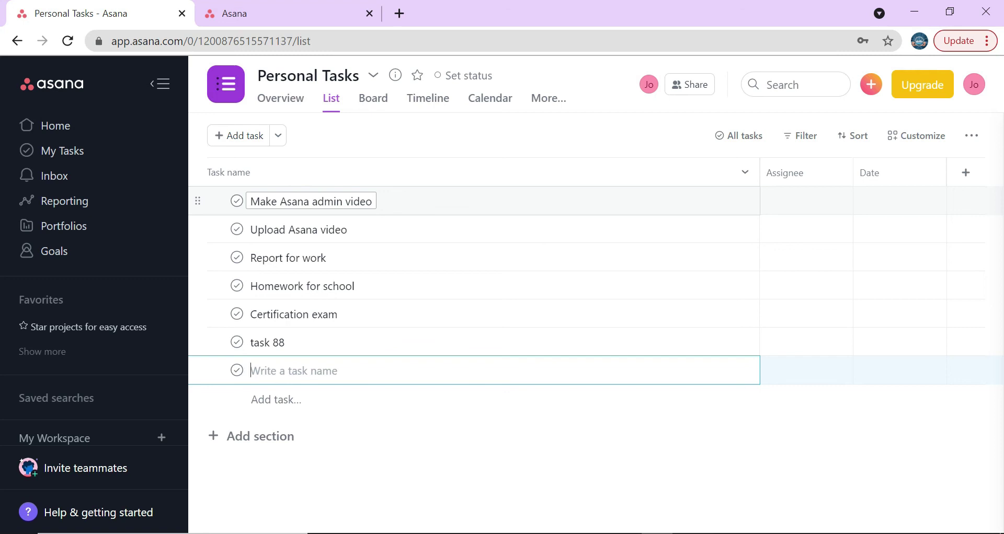
key("Escape")
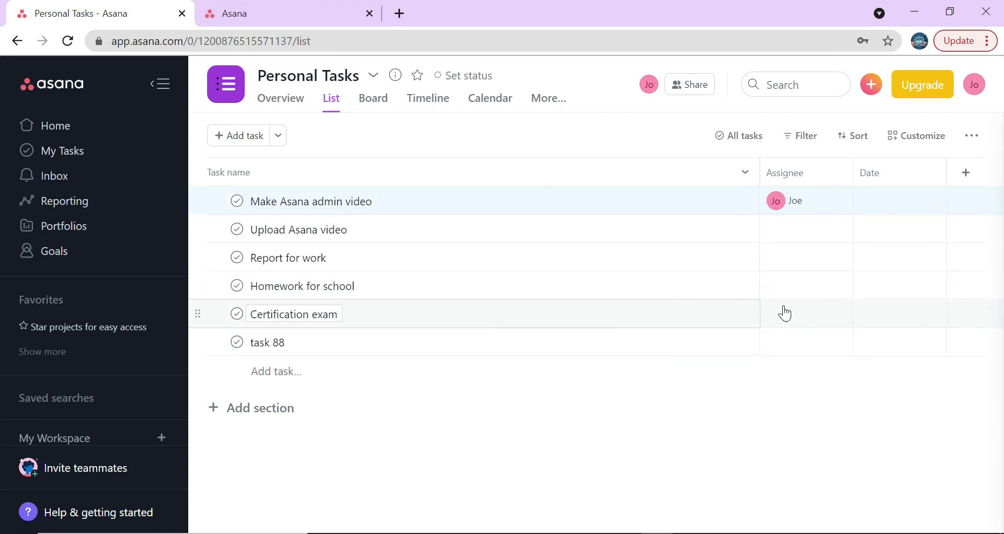
- Set the Certification exam due date to September 25
left_click(870, 314)
left_click(920, 391)
left_click(916, 506)
left_click(601, 469)
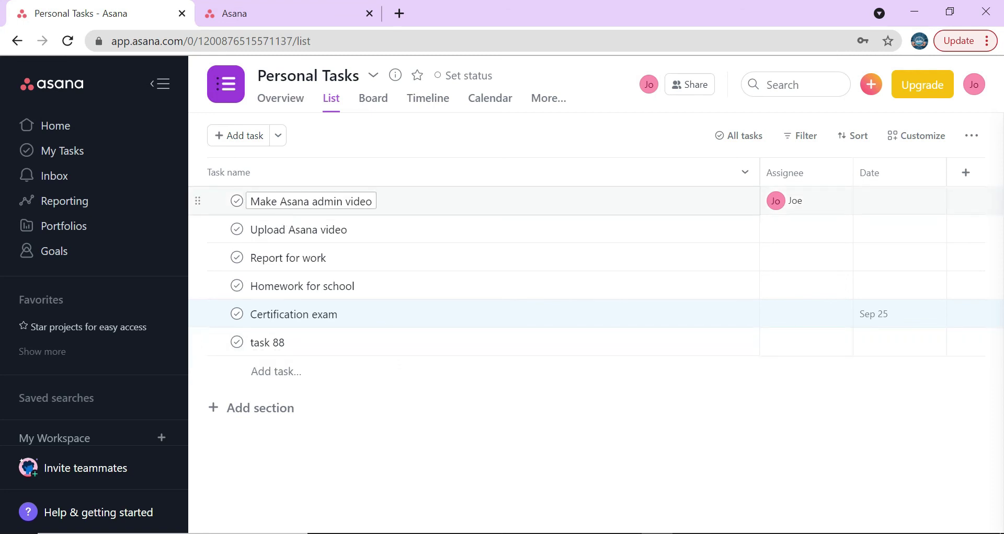
- Mark Make Asana admin video complete, dismiss the celebration, and go to My Tasks
left_click(237, 202)
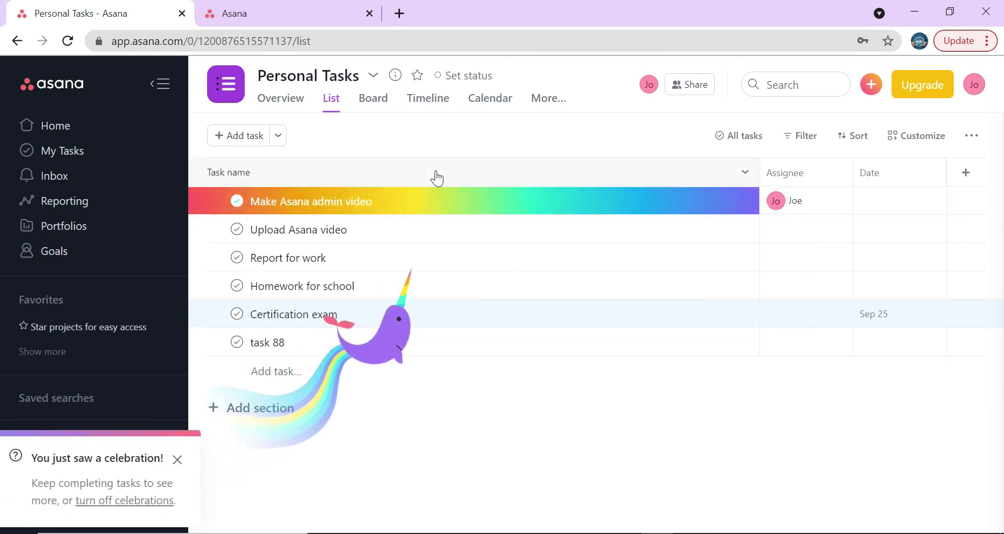
left_click(178, 460)
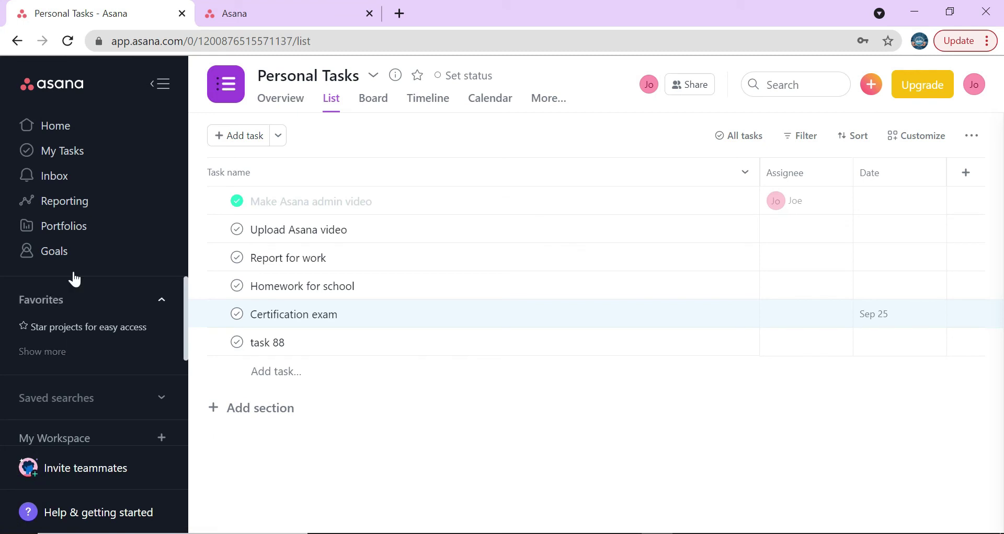
left_click(73, 155)
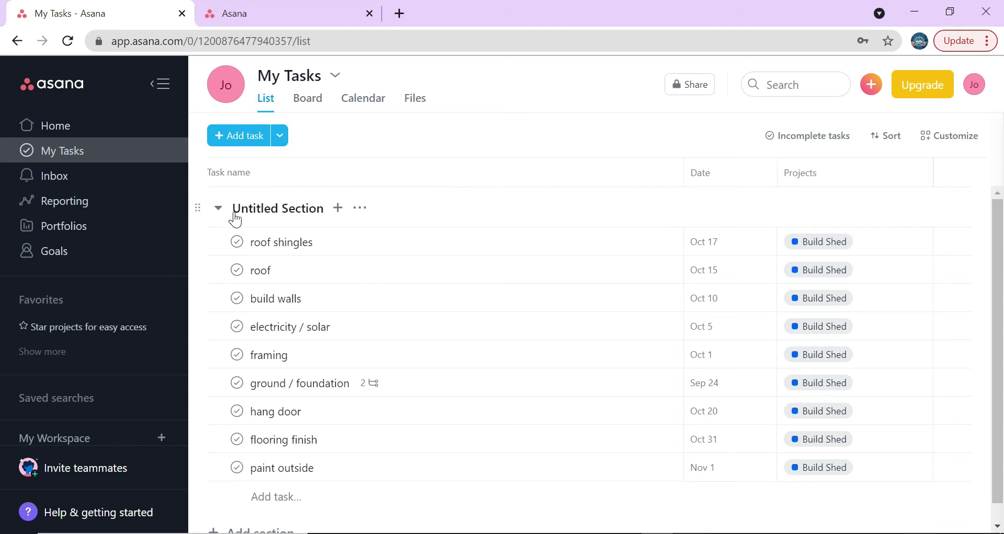
scroll(483, 196, "down", 1)
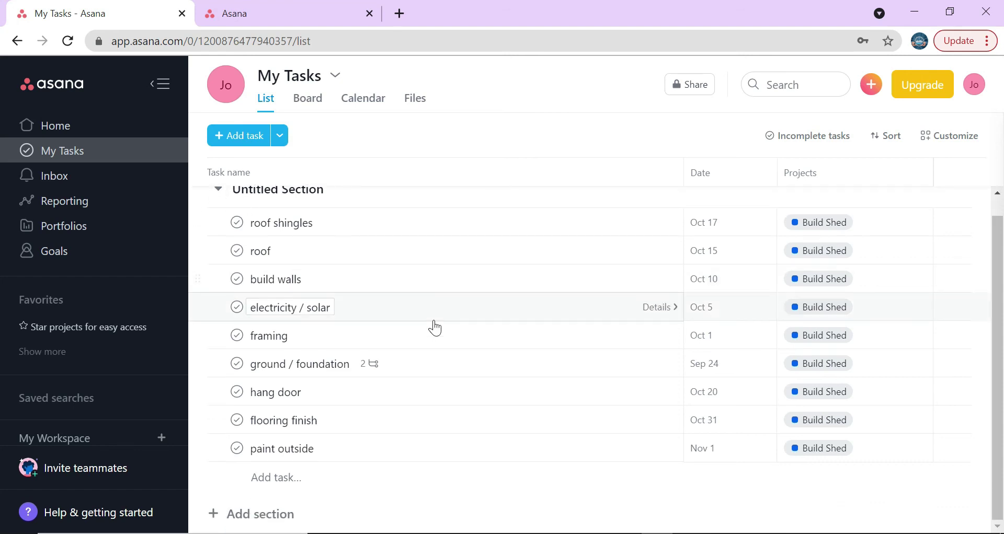
scroll(386, 468, "up", 1)
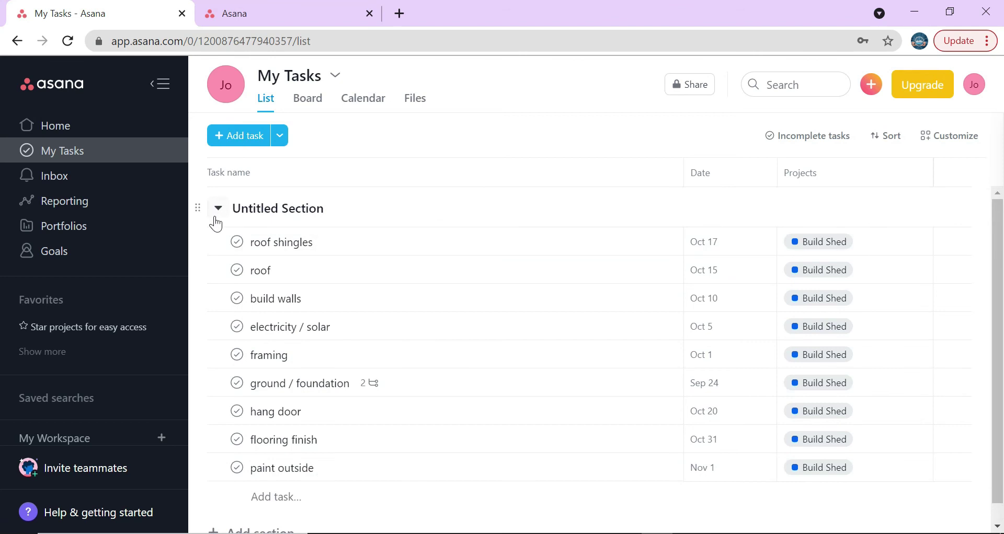
left_click(58, 126)
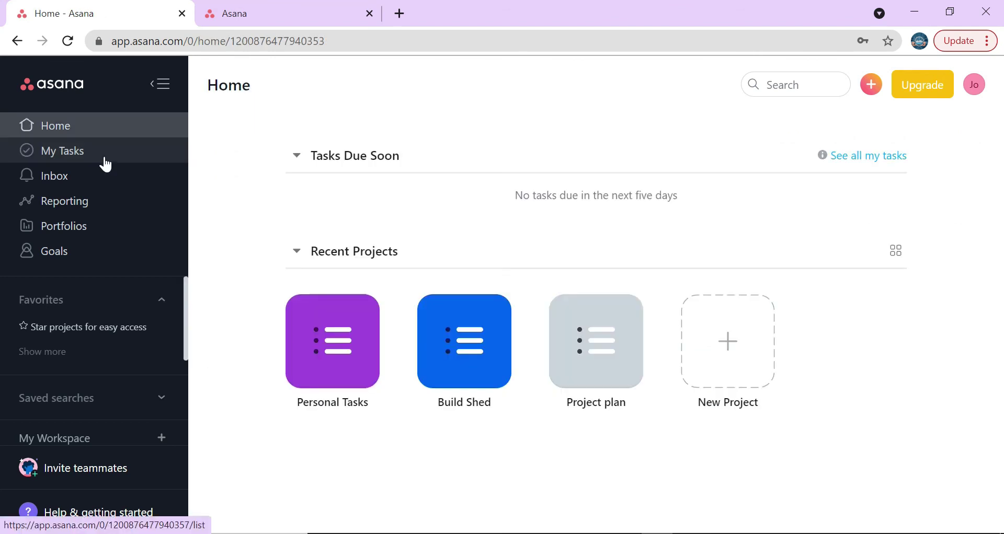
left_click(105, 157)
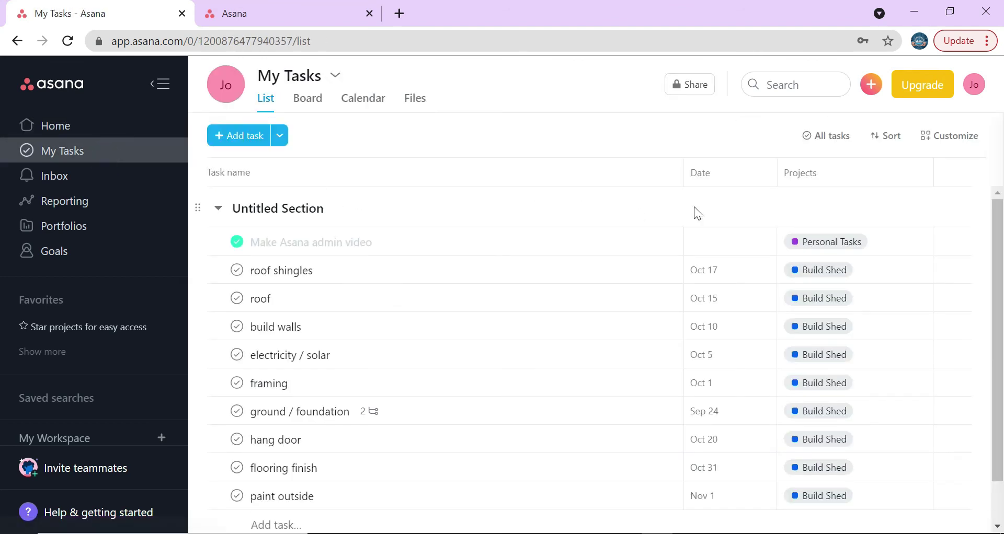
left_click(825, 138)
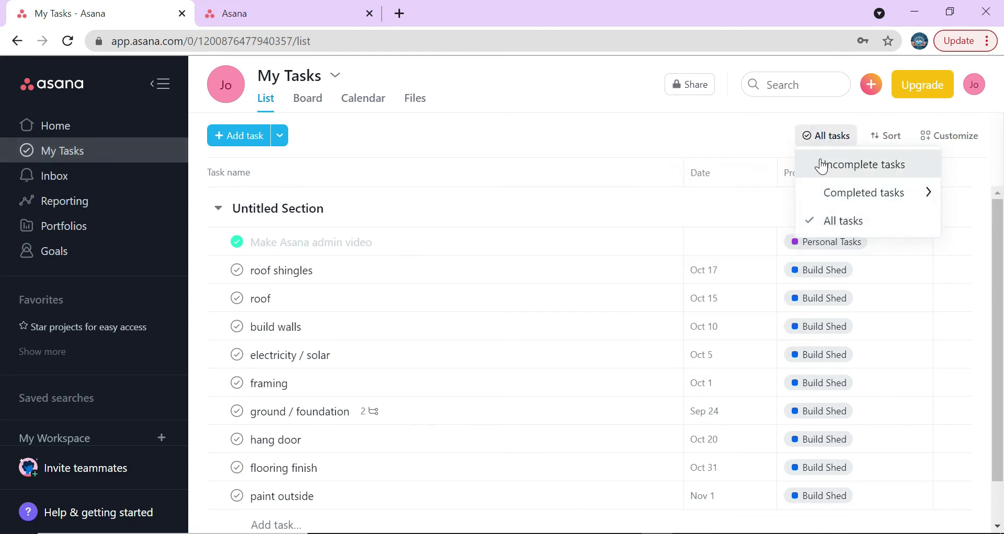
left_click(622, 214)
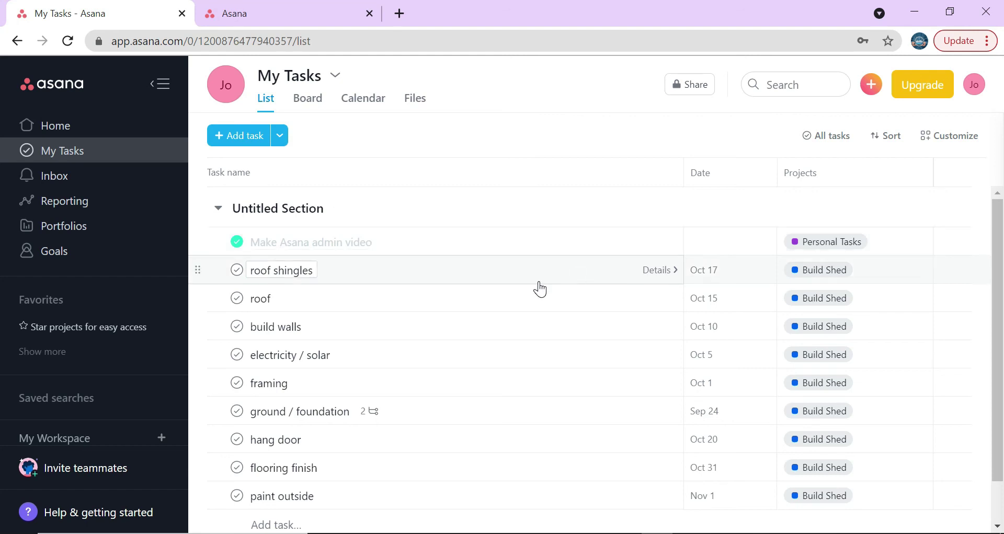
left_click(53, 127)
left_click(358, 331)
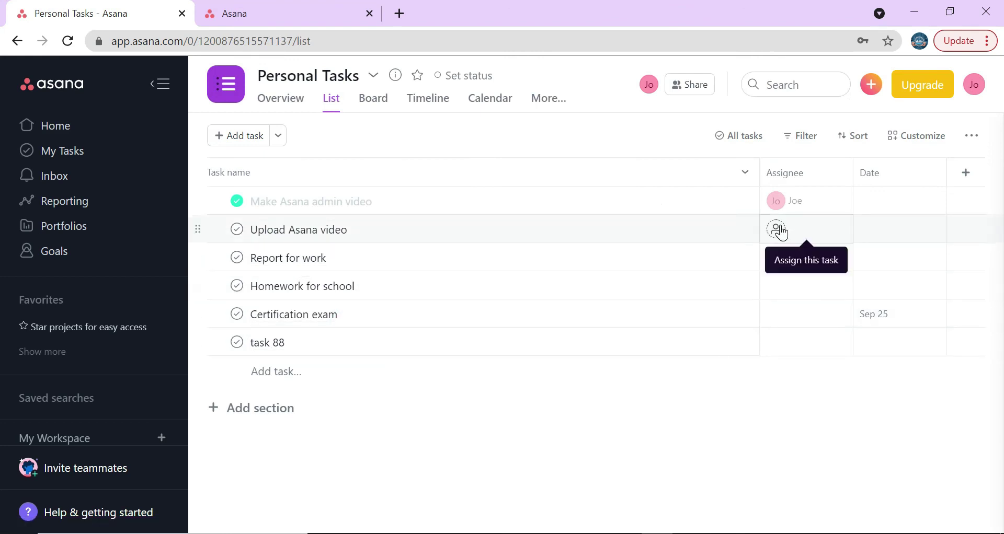
- Assign Upload Asana video and Report for work to yourself, then view My Tasks
left_click(778, 230)
left_click(612, 277)
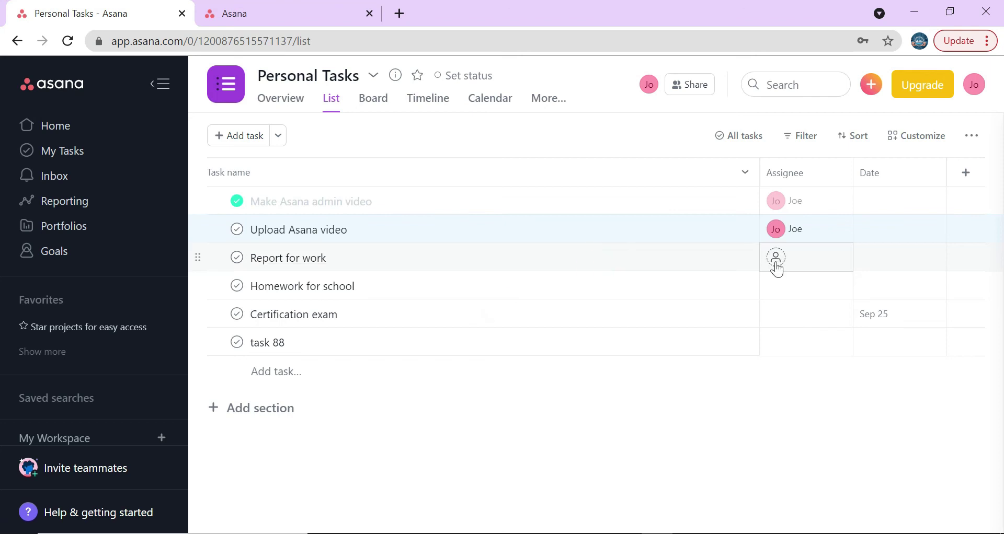
left_click(775, 261)
left_click(681, 295)
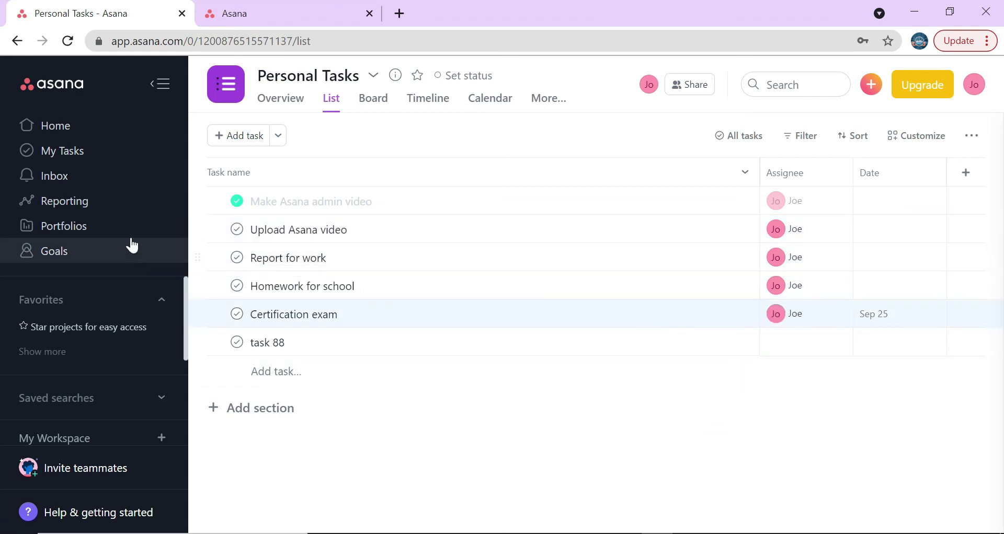
left_click(85, 153)
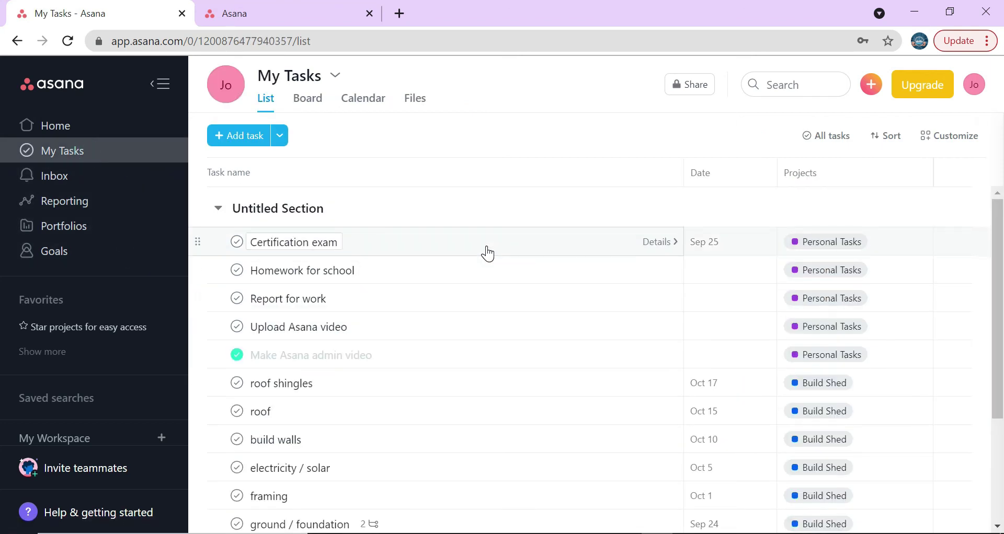